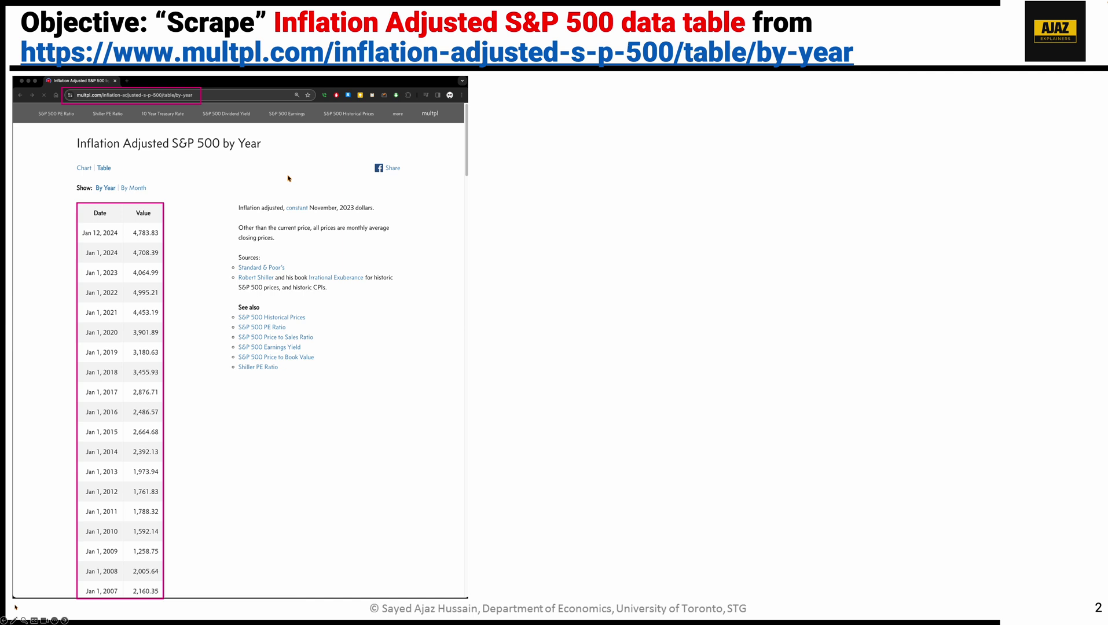
Switch from PowerPoint to the Chrome window showing the multpl S&P 500 by-year table.
key("super+Tab")
key("super+Tab")
key("super+Tab")
key("super+Tab")
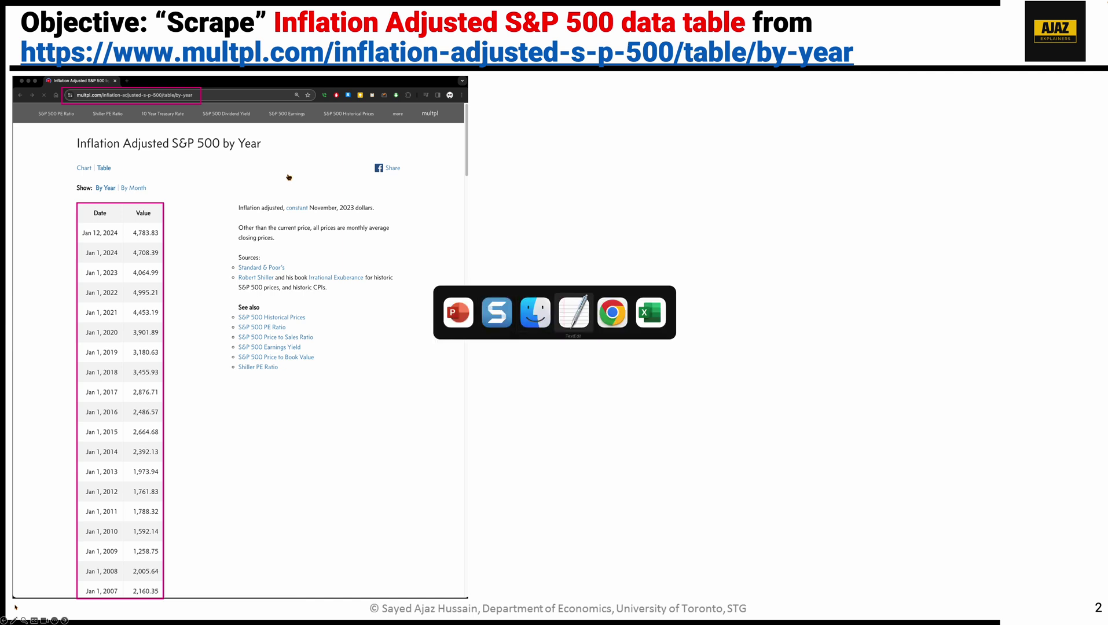
Copy the multpl page's URL from the Chrome address bar and return to the presentation.
left_click(594, 196)
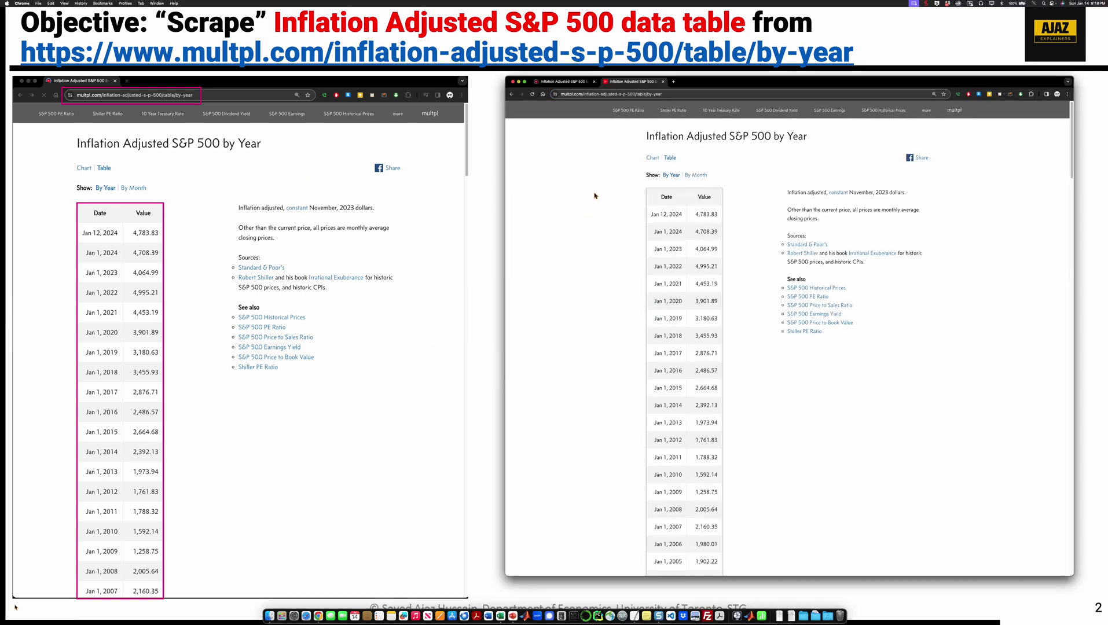
left_click_drag(674, 93, 560, 95)
key("super+c")
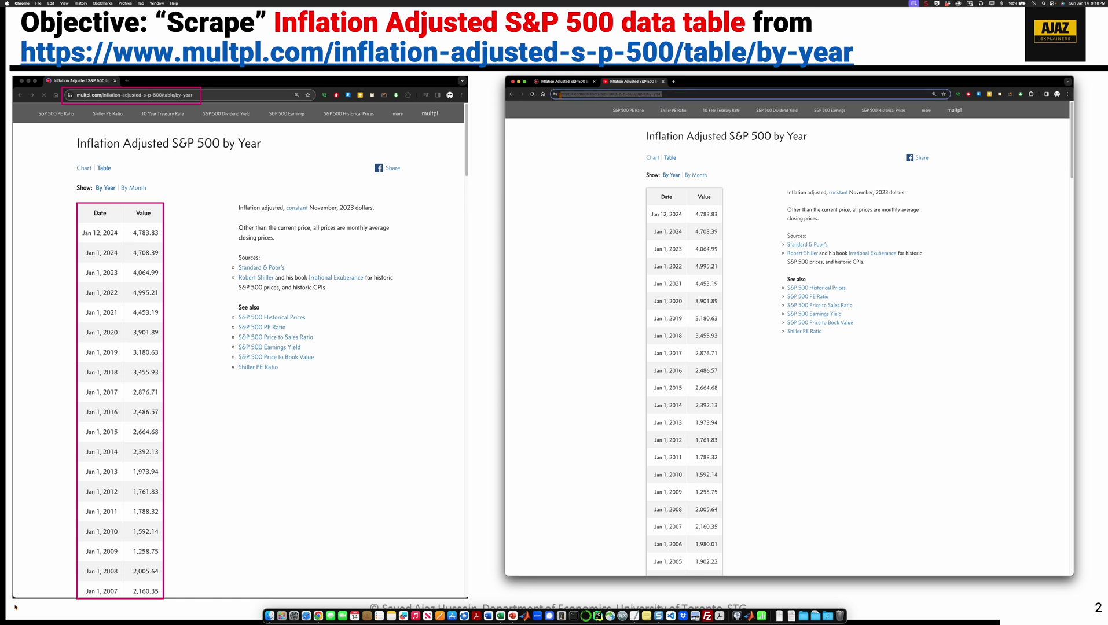
key("super+Tab")
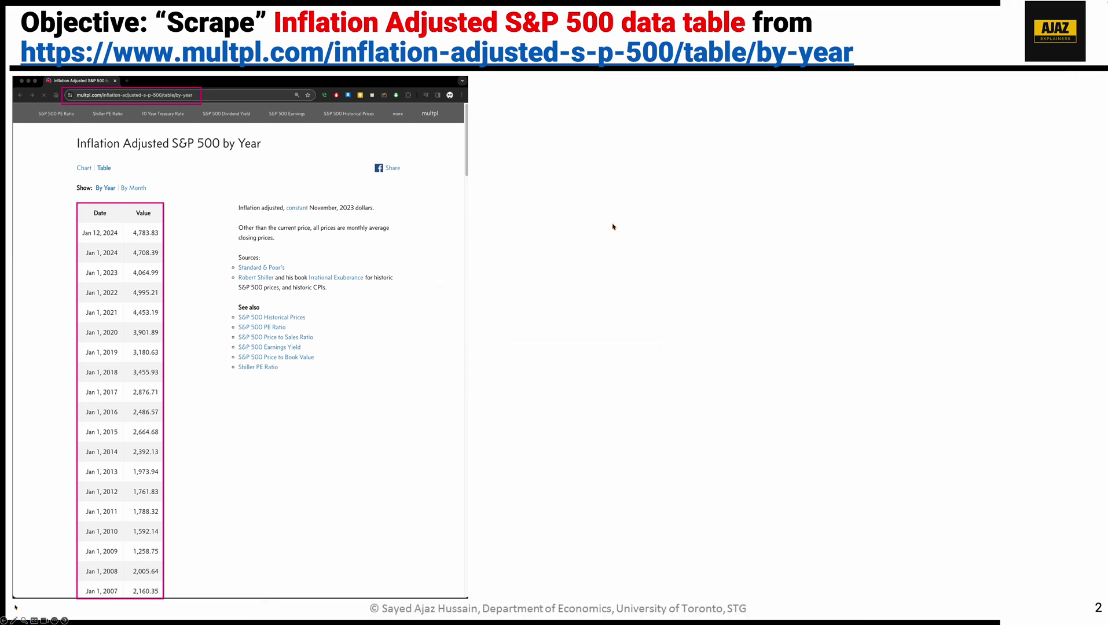
key("super+Tab")
key("super+Tab")
key("super+Tab")
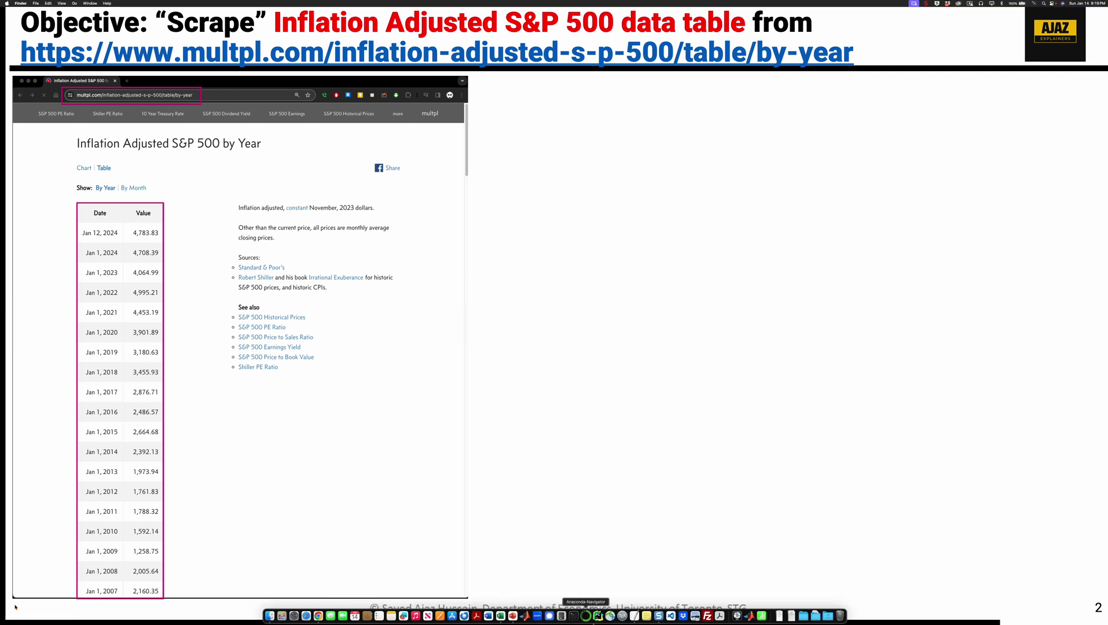
Paste the multpl address into a new plain-text TextEdit document and begin saving it.
left_click(635, 616)
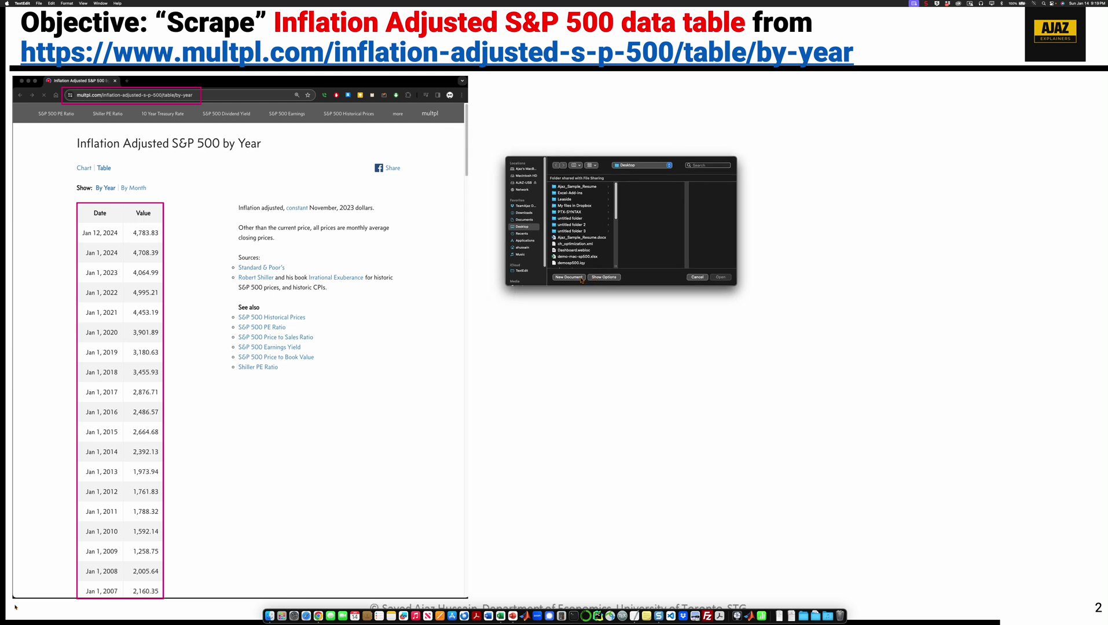
left_click(568, 277)
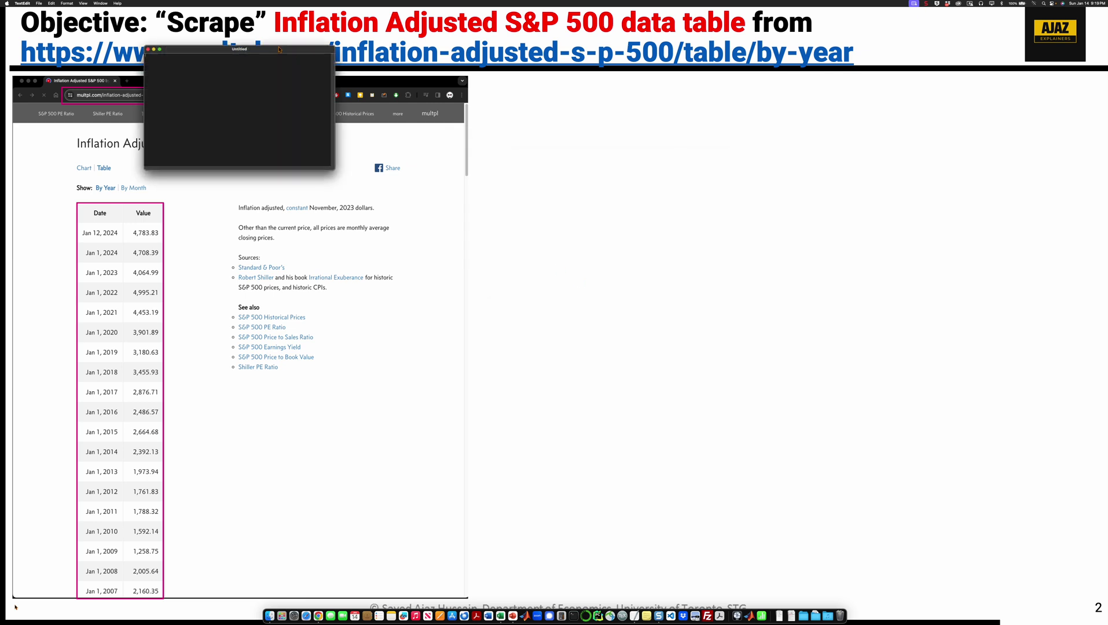
left_click_drag(279, 49, 790, 229)
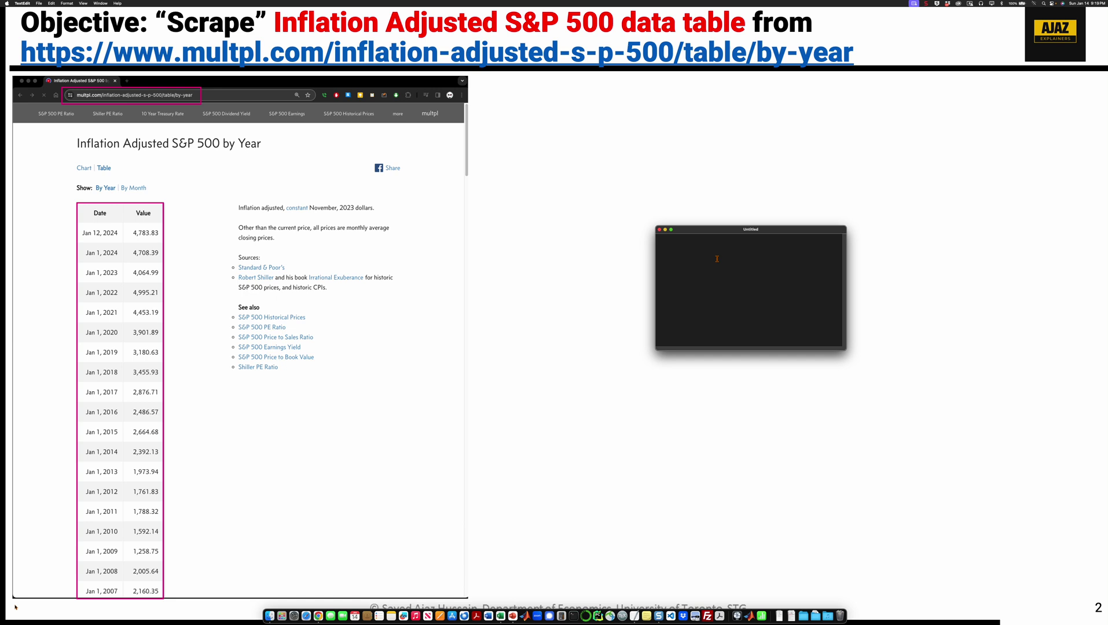
key("super+v")
key("shift+super+t")
left_click(40, 4)
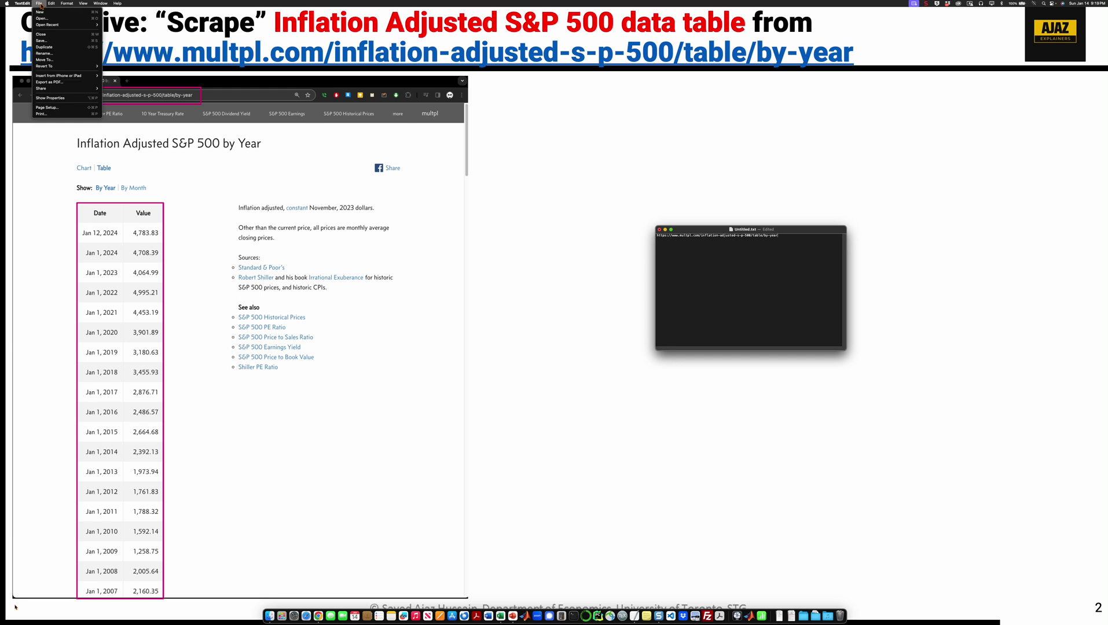
left_click(44, 41)
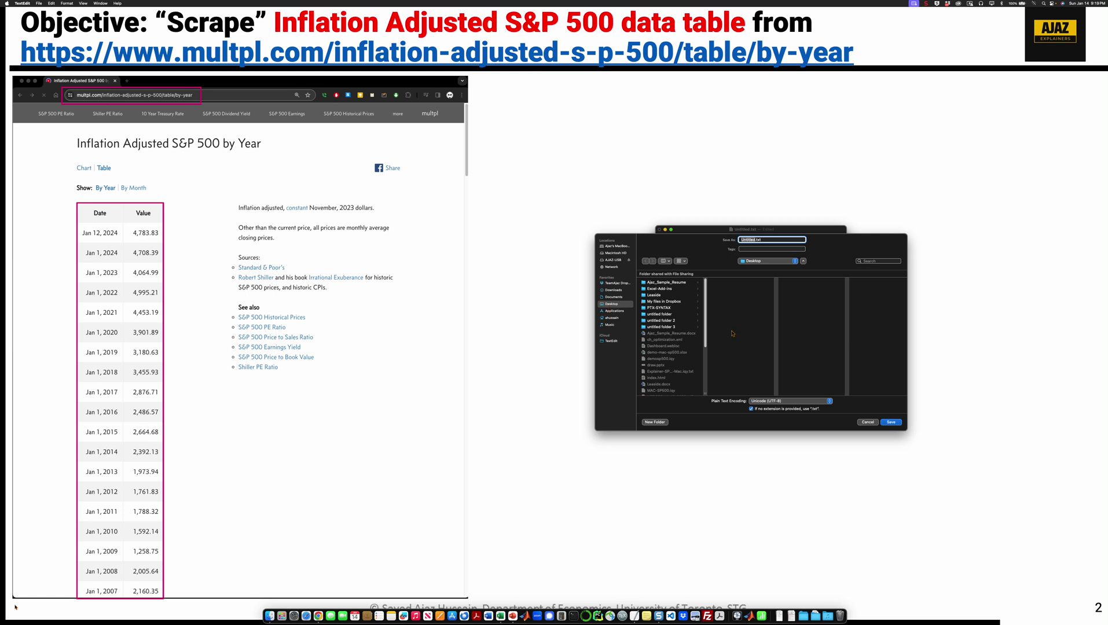
Save the address document to the Desktop as Video-SP500-Mac.iqy.
left_click(771, 241)
key("BackSpace")
key("BackSpace")
type("V")
left_click(892, 423)
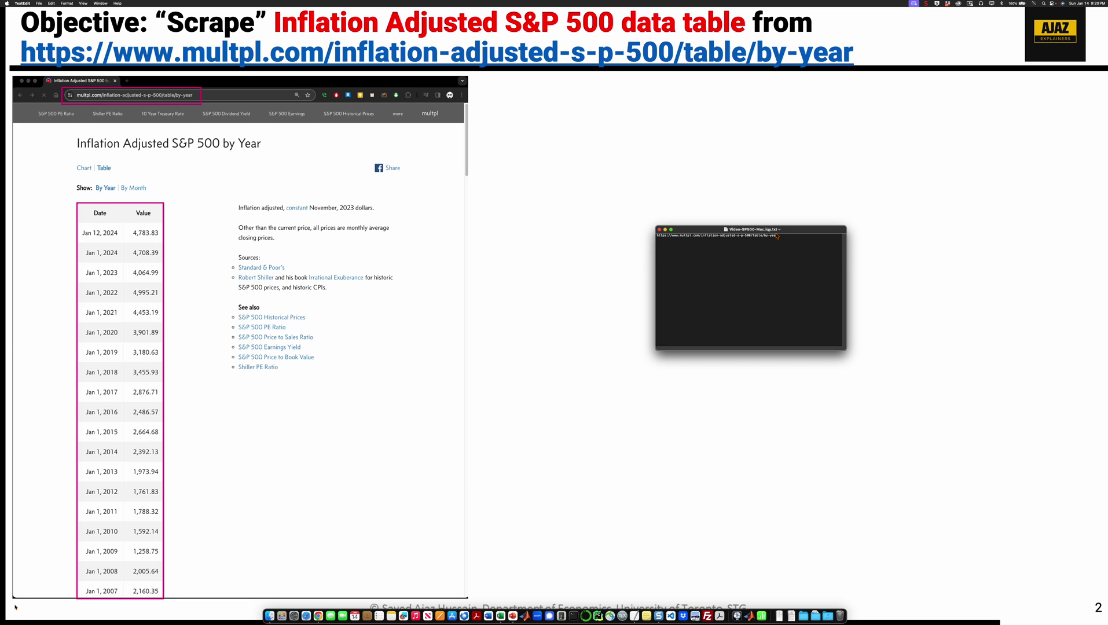
Close TextEdit and show the Desktop folder in Finder.
left_click(660, 230)
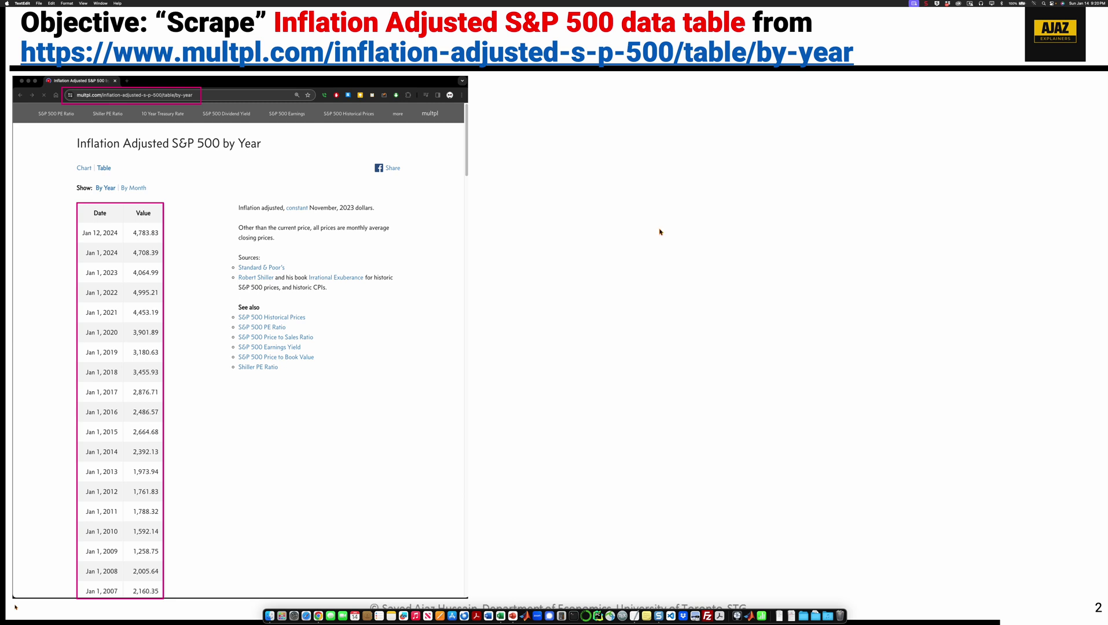
left_click(269, 615)
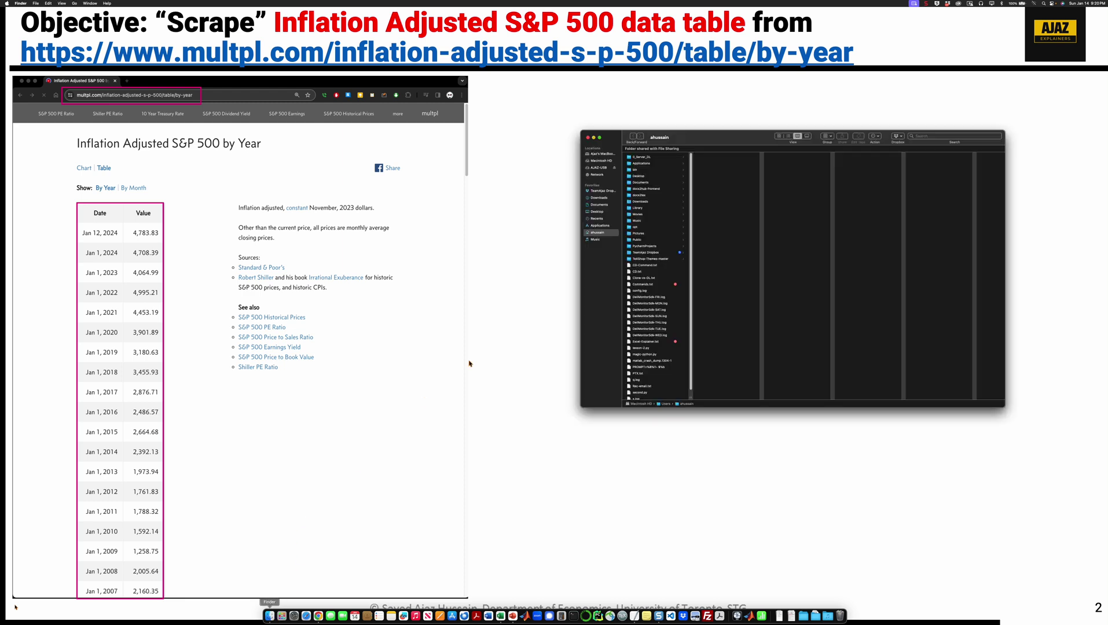
left_click(602, 213)
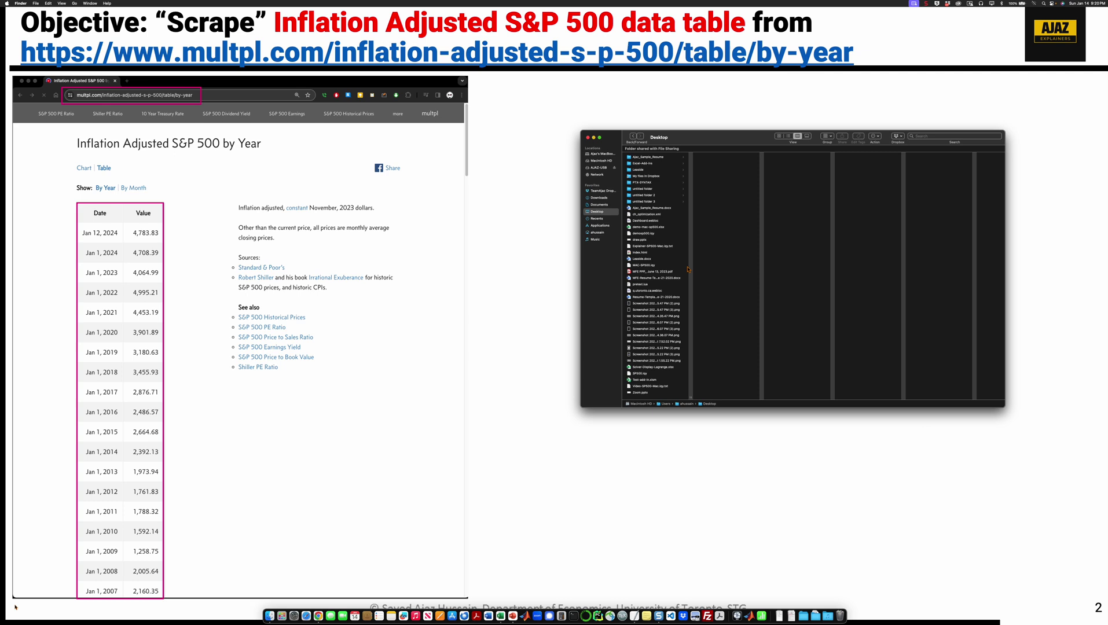
Rename Video-SP500-Mac.iqy.txt to Video-SP500-Mac.iqy, keeping the .iqy extension.
left_click(645, 388)
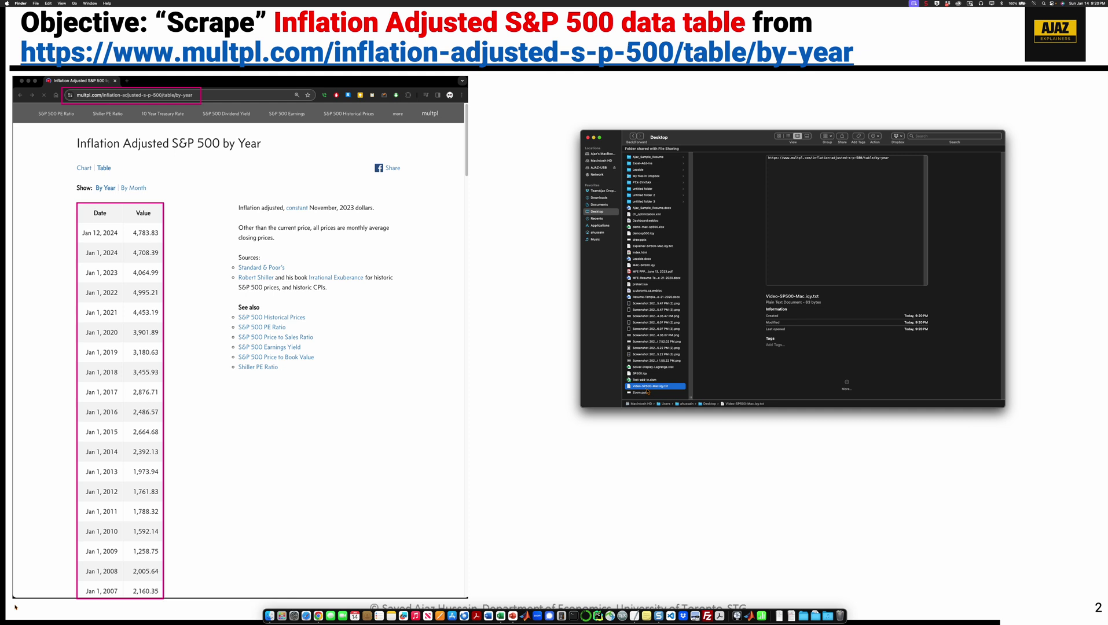
right_click(667, 389)
left_click(681, 420)
key("Right")
key("Return")
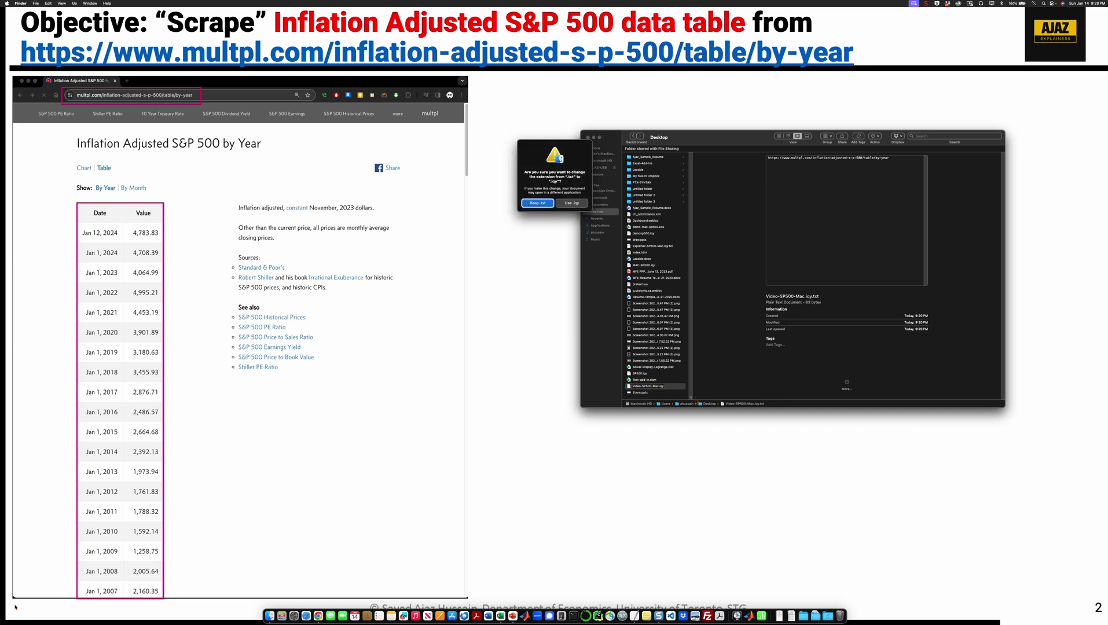
left_click(578, 207)
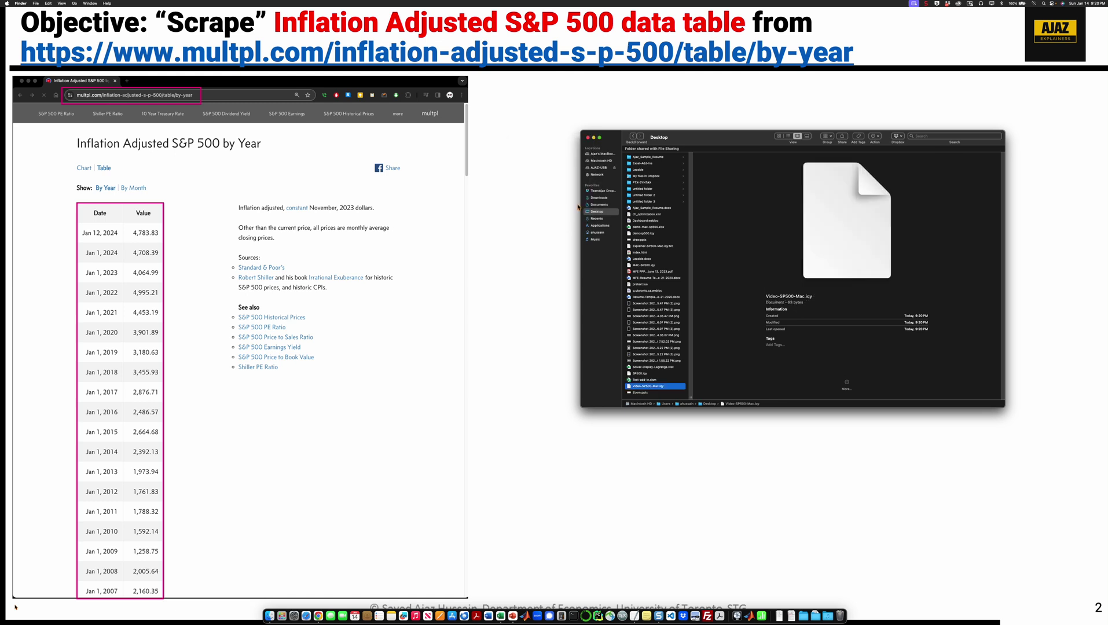
Close the Finder window and switch over to Excel.
left_click(588, 137)
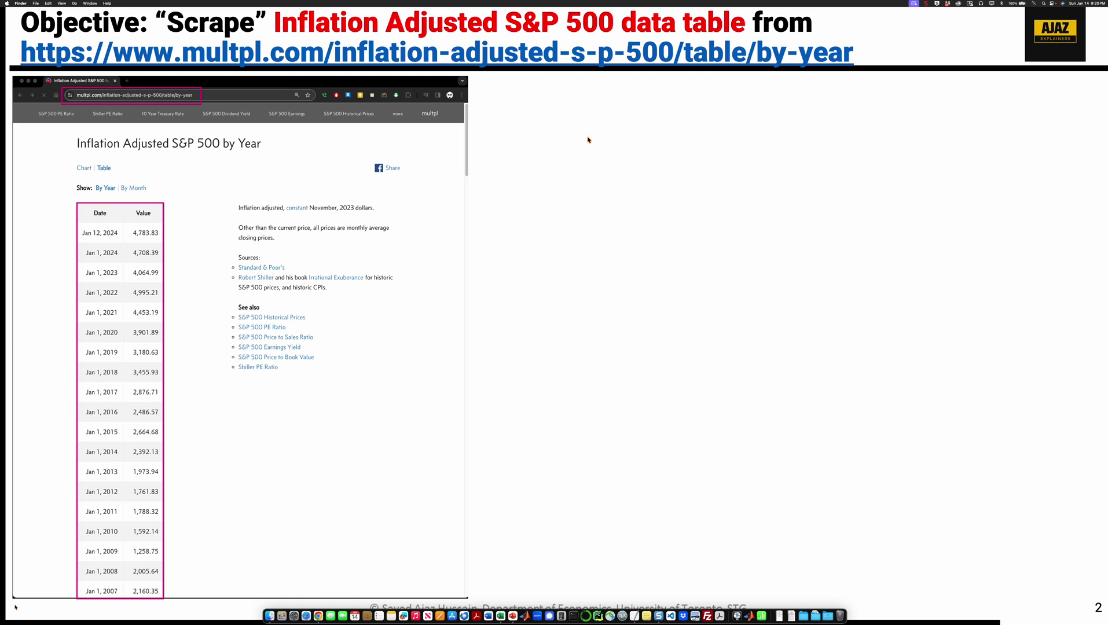
key("super+Tab")
key("super+Tab")
key("super+Tab")
key("super+Tab")
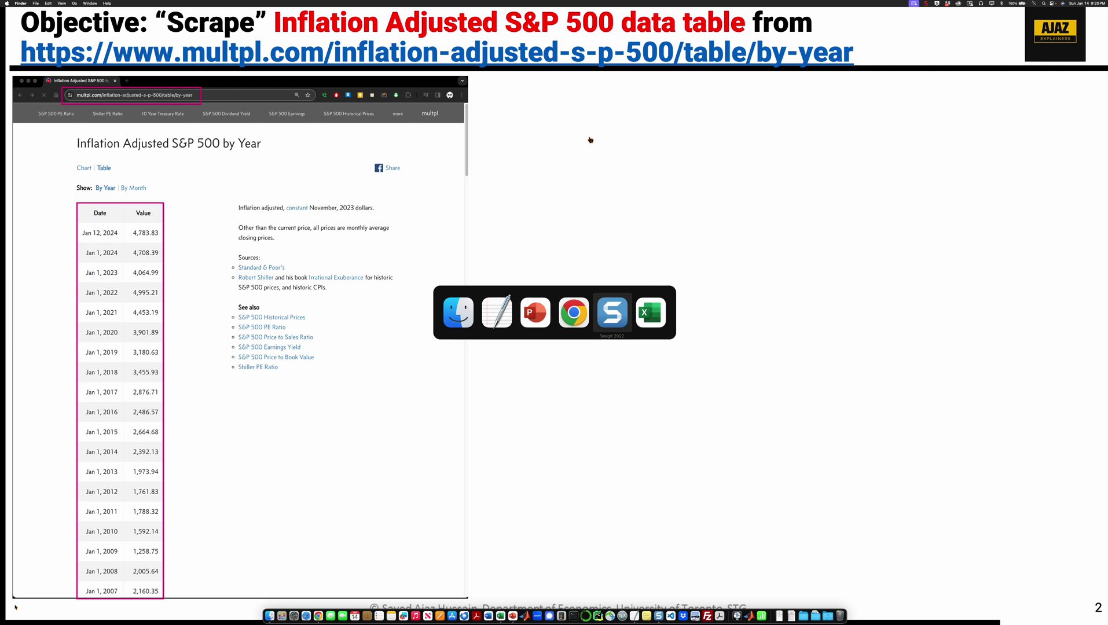
key("super+Tab")
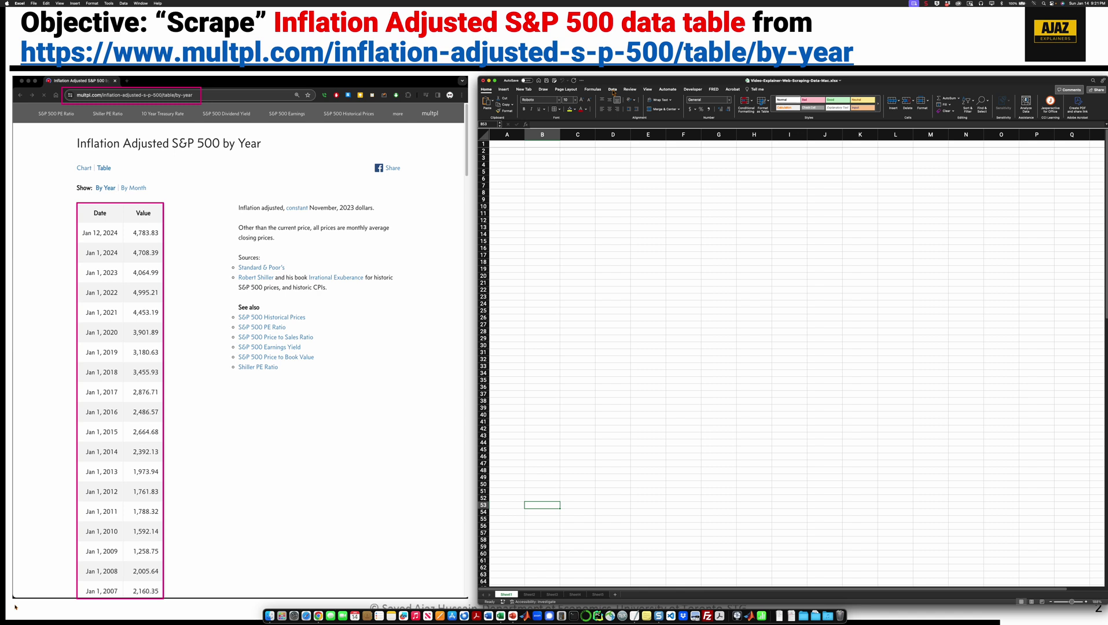
Run Web Query from the Data menu and pick MAC-SP500.iqy on the Desktop.
left_click(124, 4)
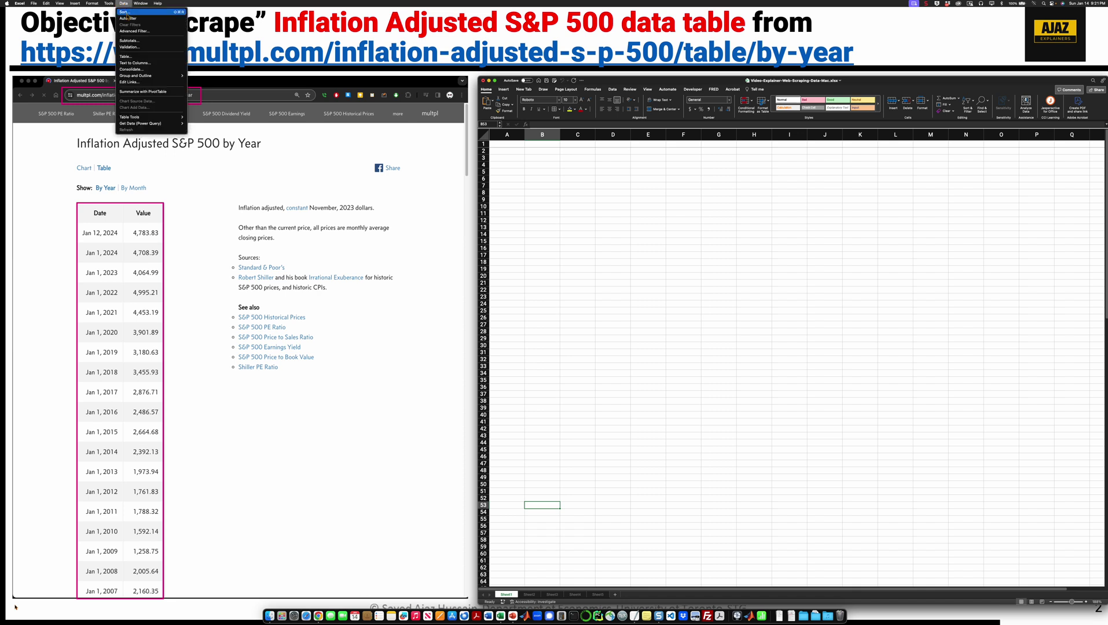
mouse_move(143, 124)
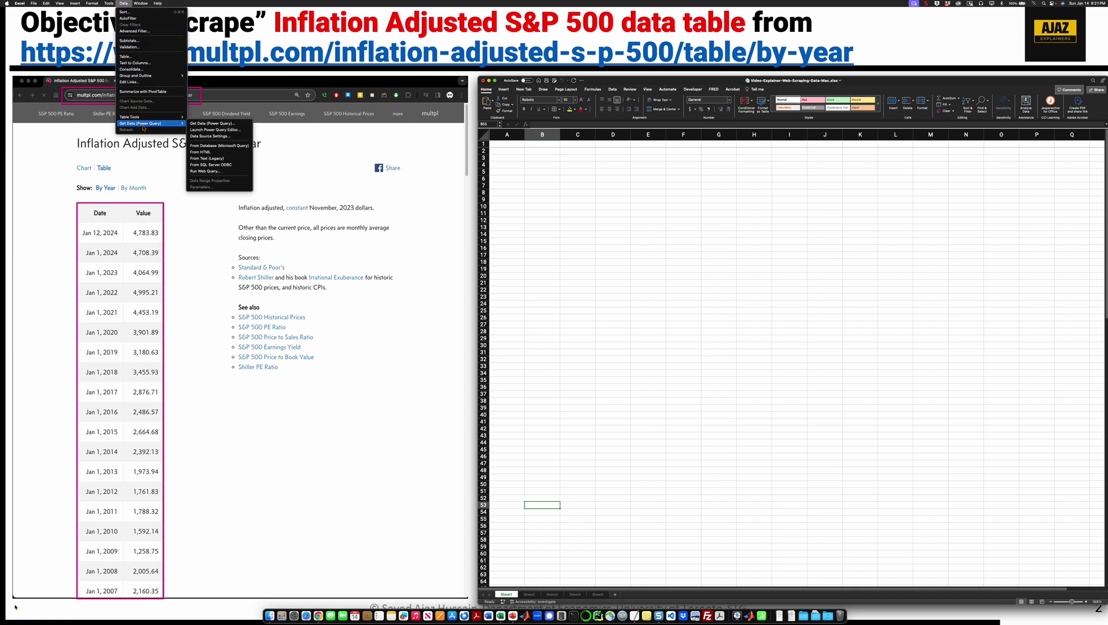
left_click(212, 172)
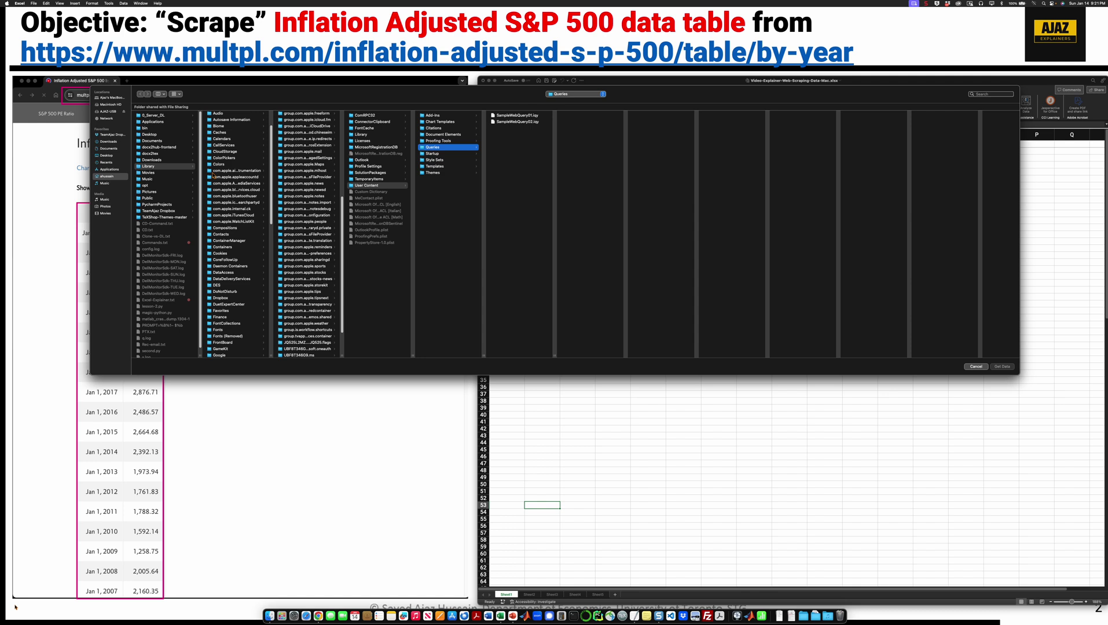
left_click(107, 155)
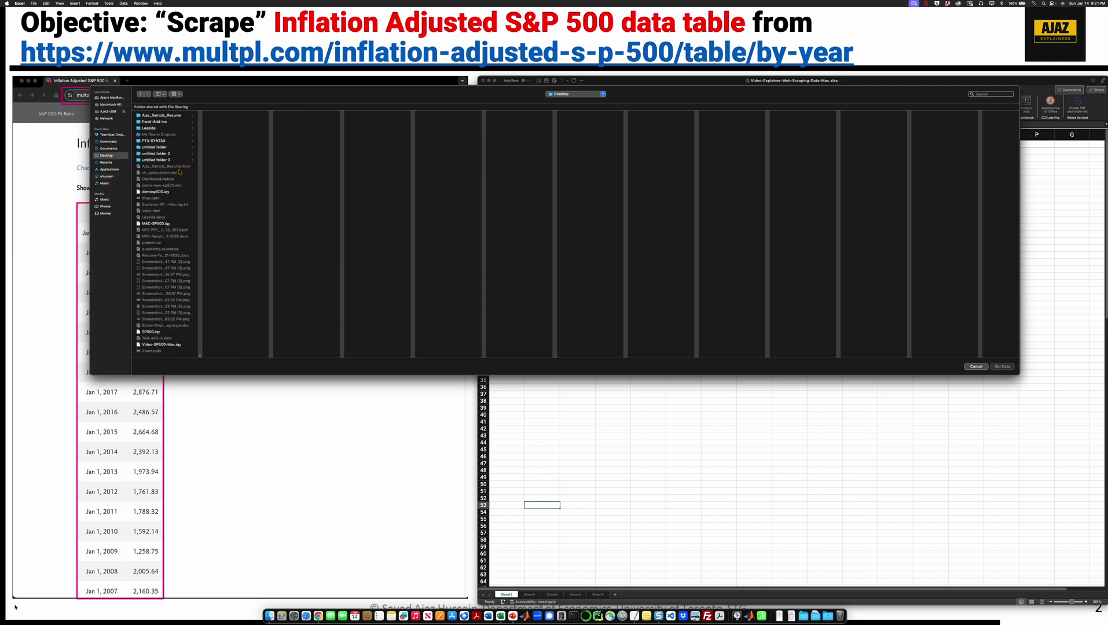
left_click(152, 224)
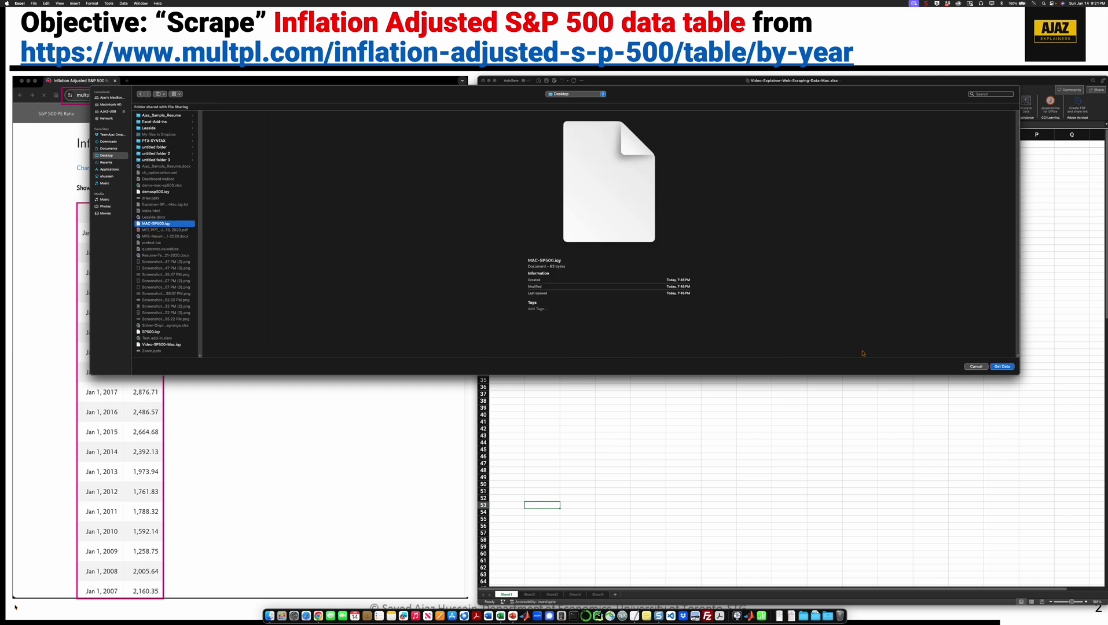
Load the web query and import the multpl table into Sheet1 at cell A1.
left_click(999, 368)
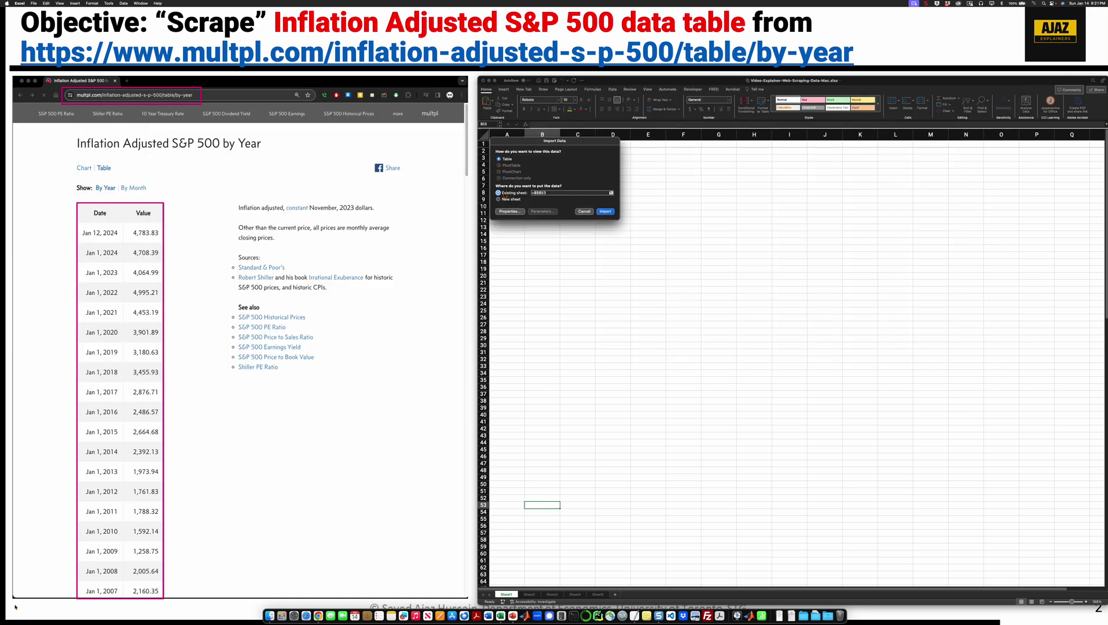
left_click(548, 193)
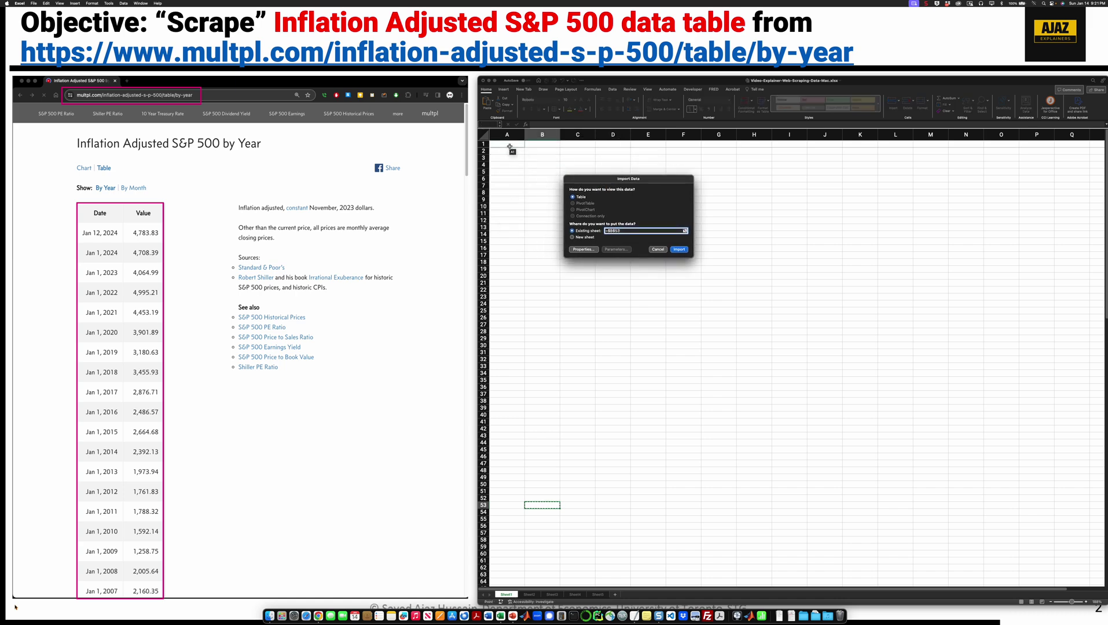
left_click(509, 147)
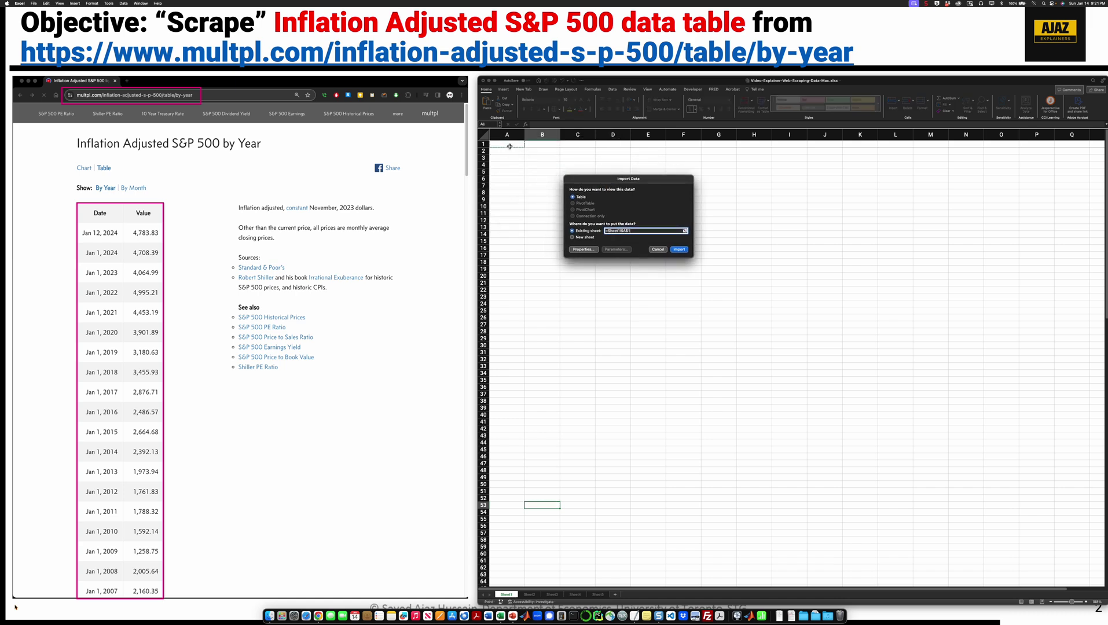
left_click(679, 249)
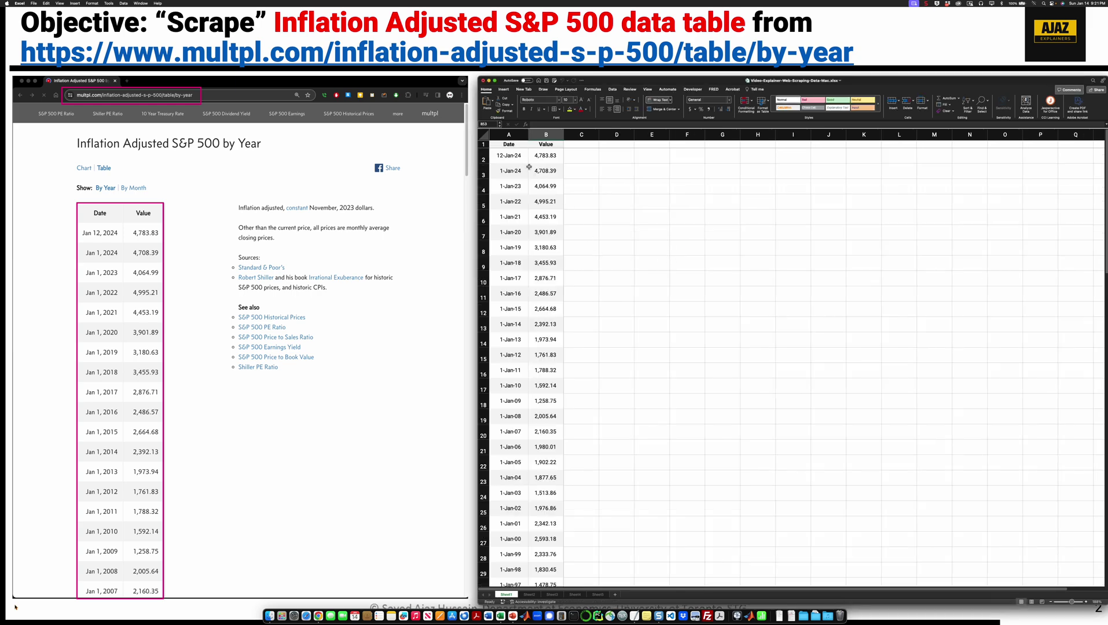
Centre columns A and B and add cell borders to them.
left_click(524, 136)
left_click_drag(524, 136, 532, 136)
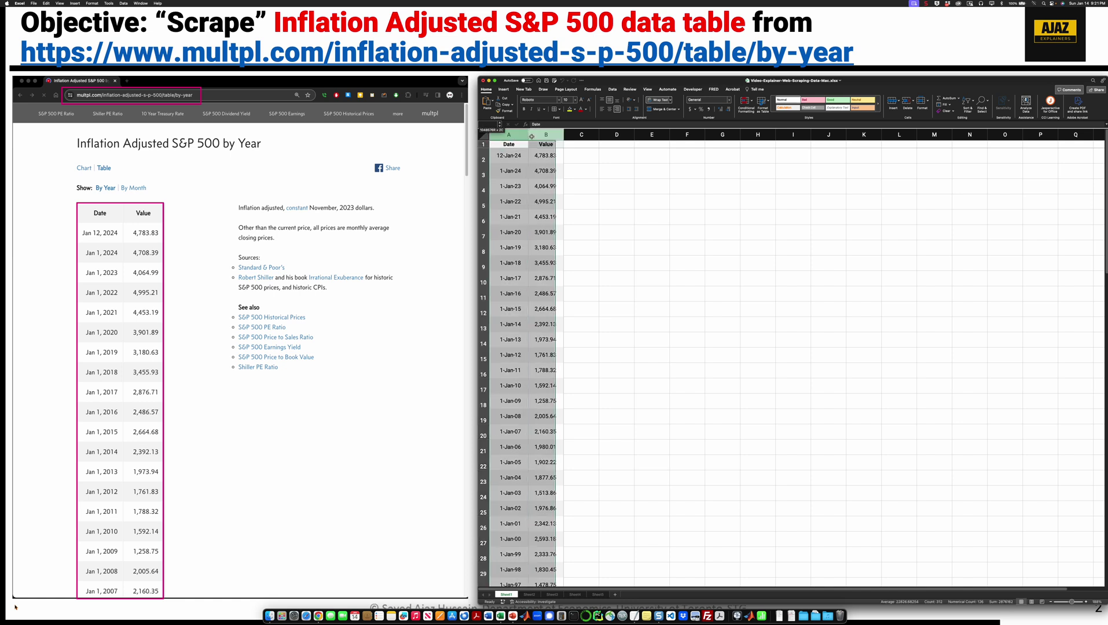
left_click(609, 108)
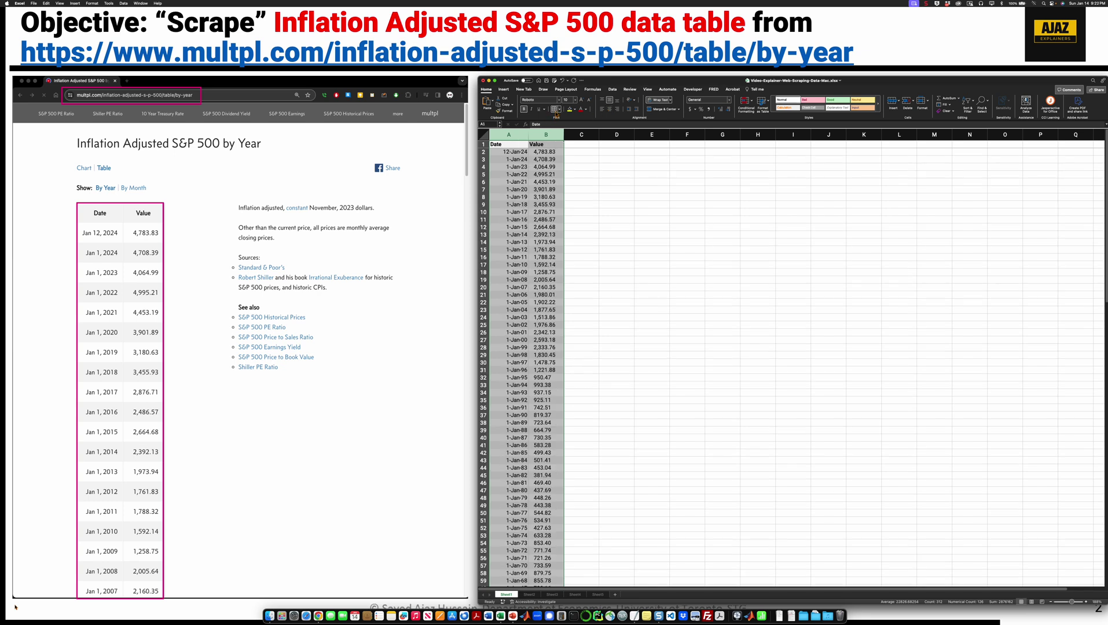
left_click(554, 109)
left_click(609, 109)
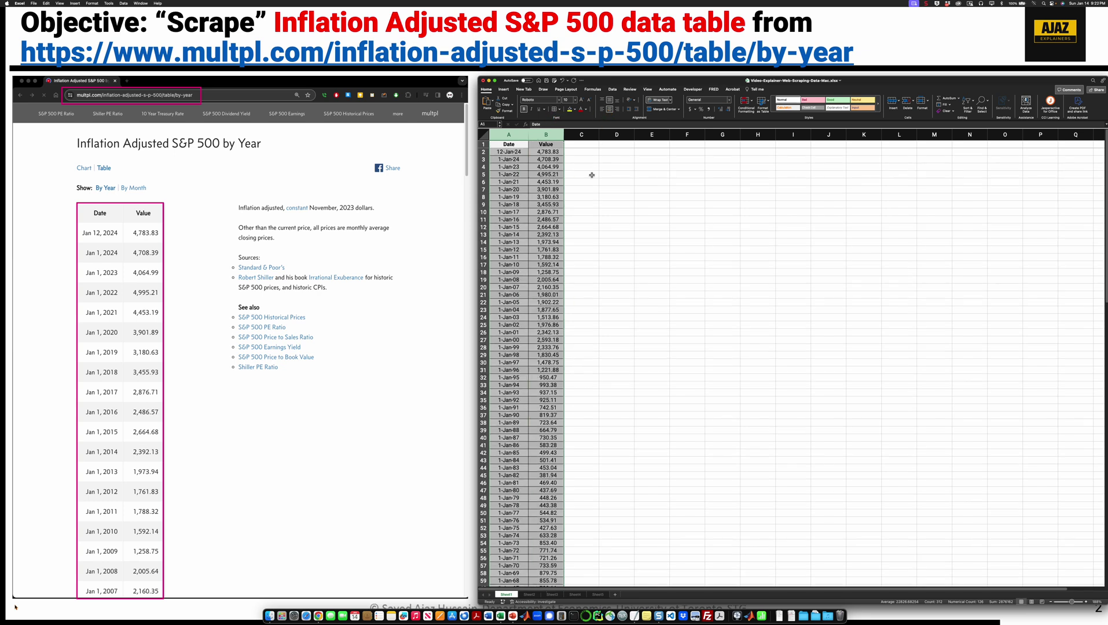
Give the Date and Value headers the orange Input style and turn off wrap text sheet-wide.
left_click_drag(509, 144, 545, 144)
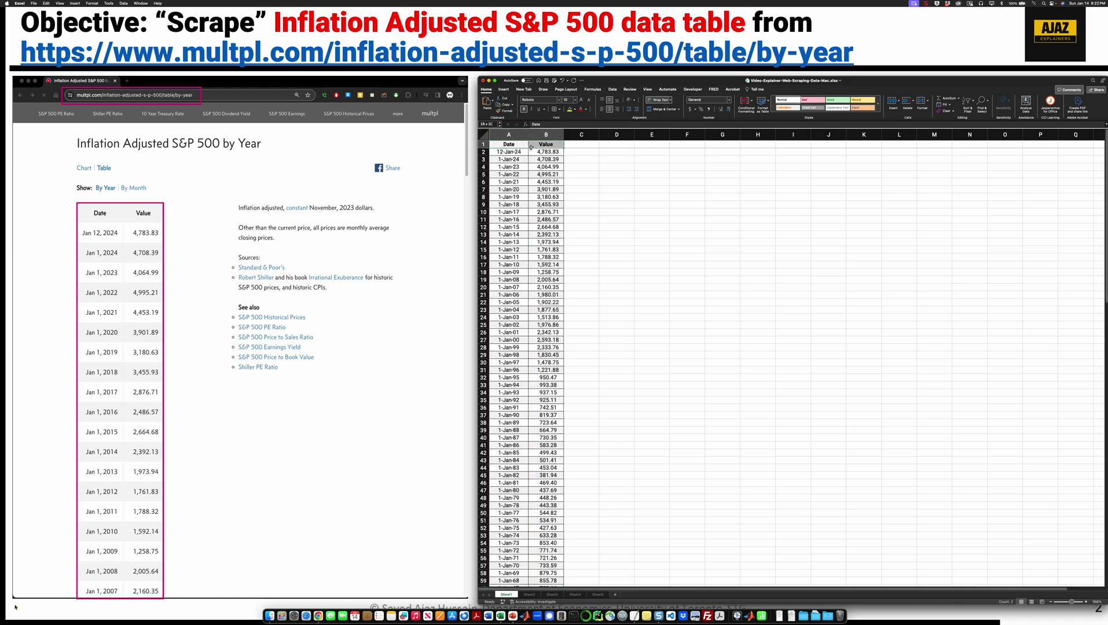
left_click(861, 107)
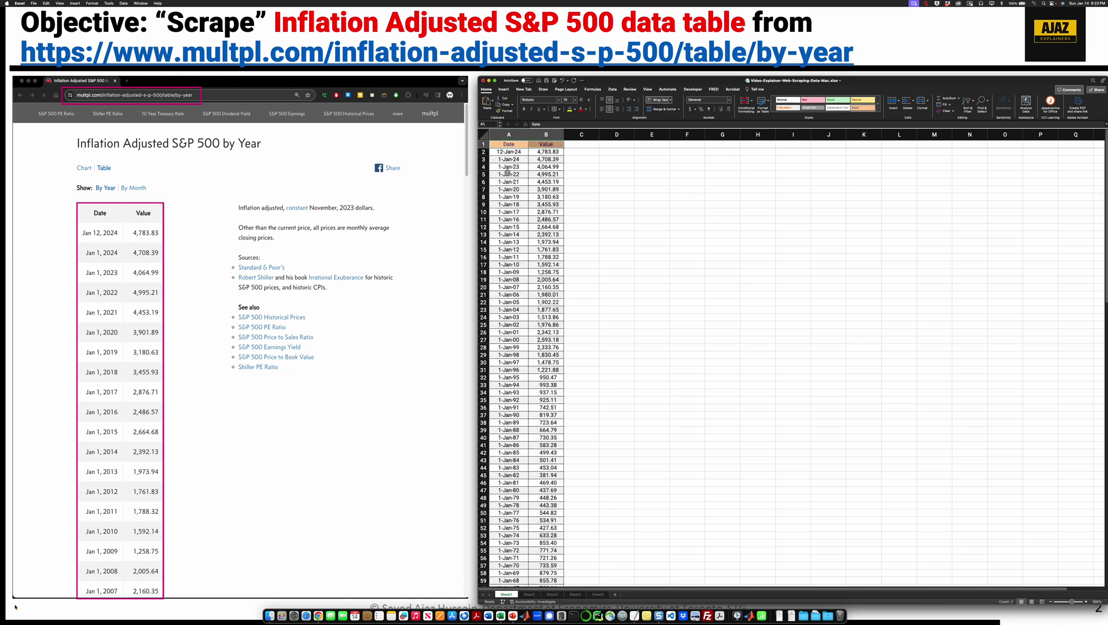
left_click(484, 134)
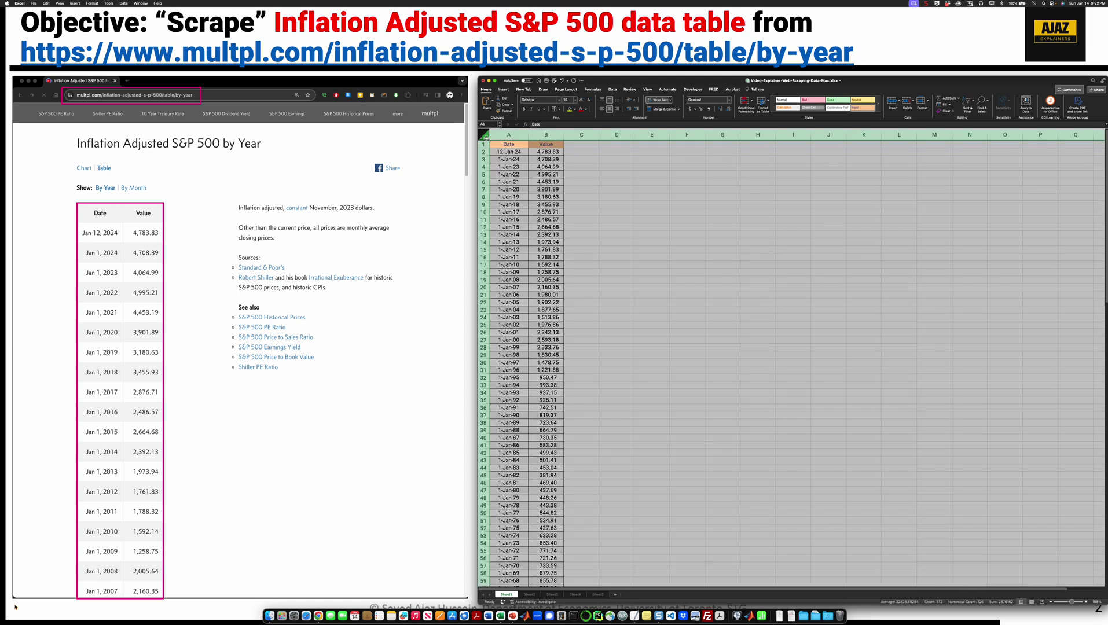
left_click(664, 104)
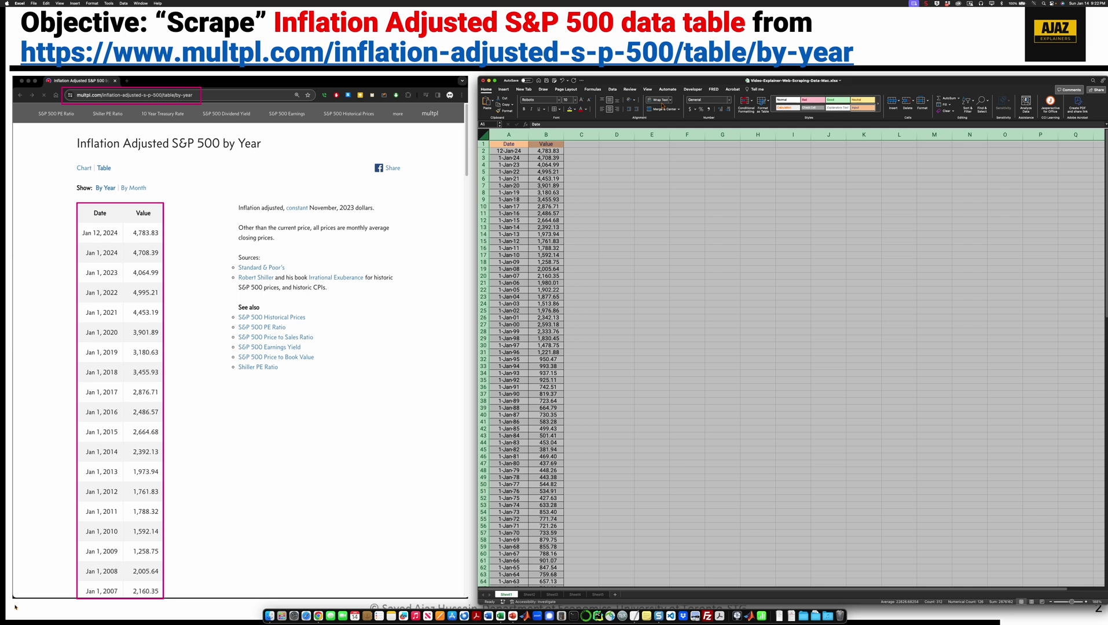
left_click(620, 201)
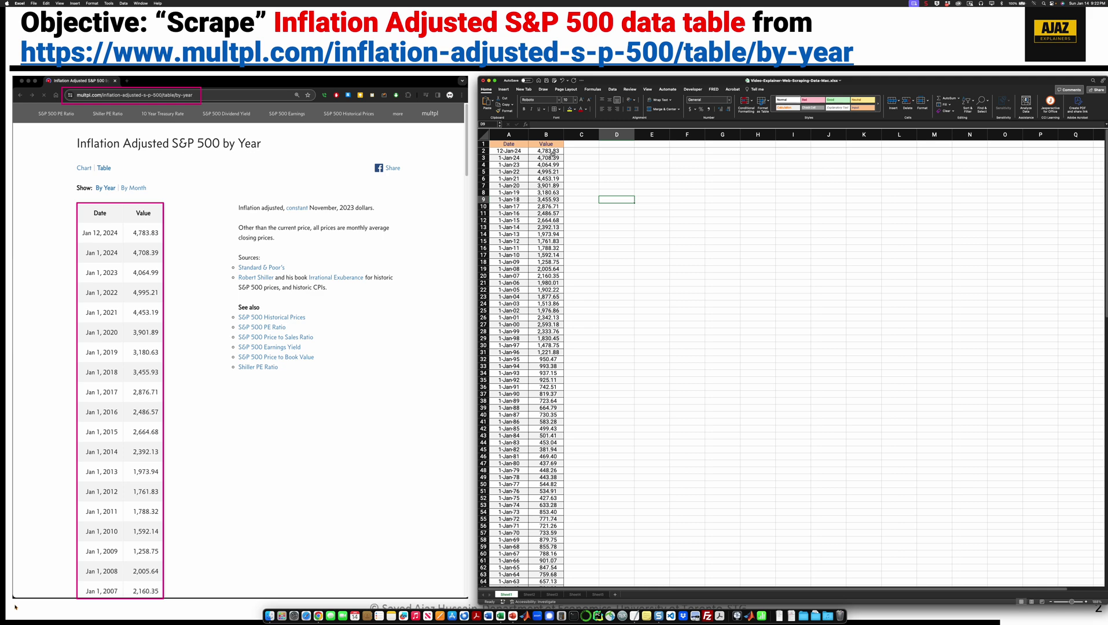
Enter =B2+1 in D2, which returns a #VALUE! error.
left_click(615, 153)
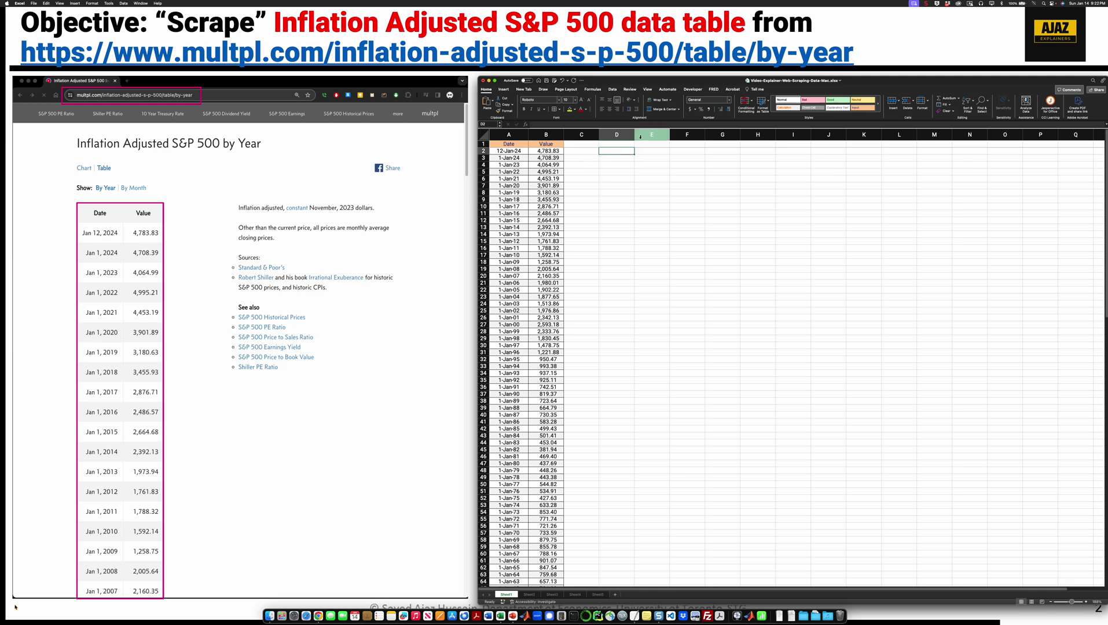
type("=")
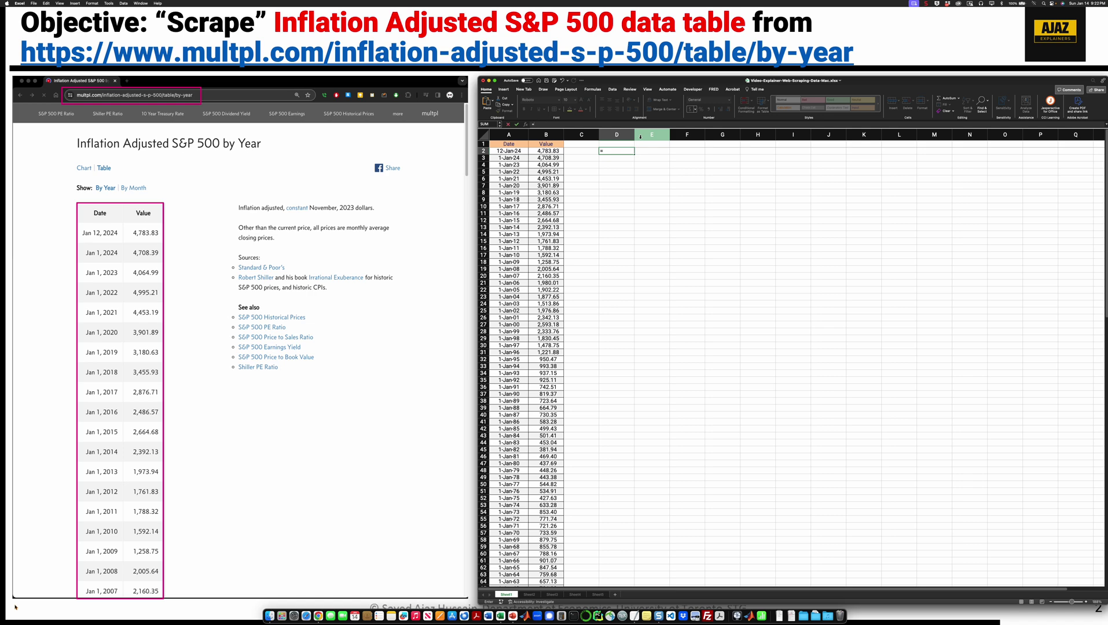
key("Left")
key("Left")
type("+1")
key("Return")
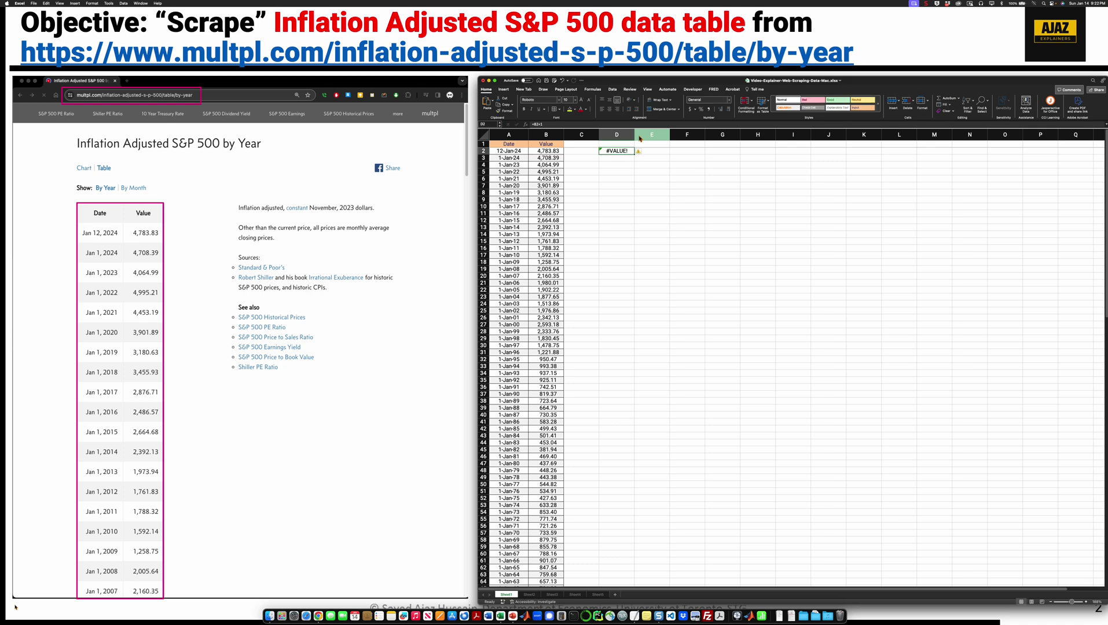
Test =ISNUMBER(B2) (FALSE) and =ISTEXT(B3) (TRUE), then clear D2:D3.
type("=isn")
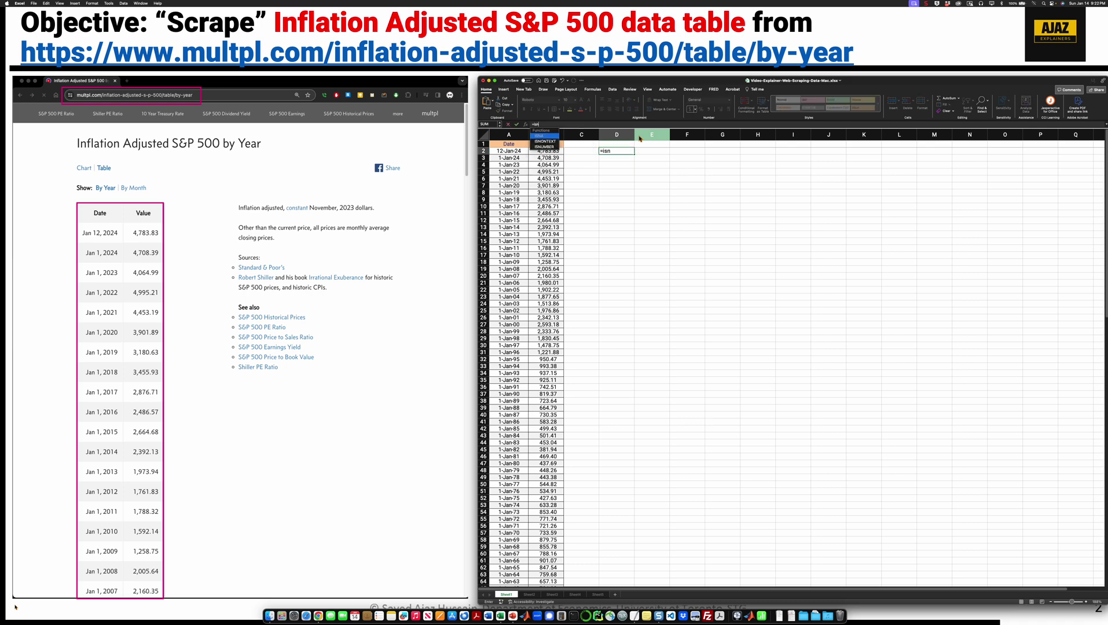
type("umber(B2)")
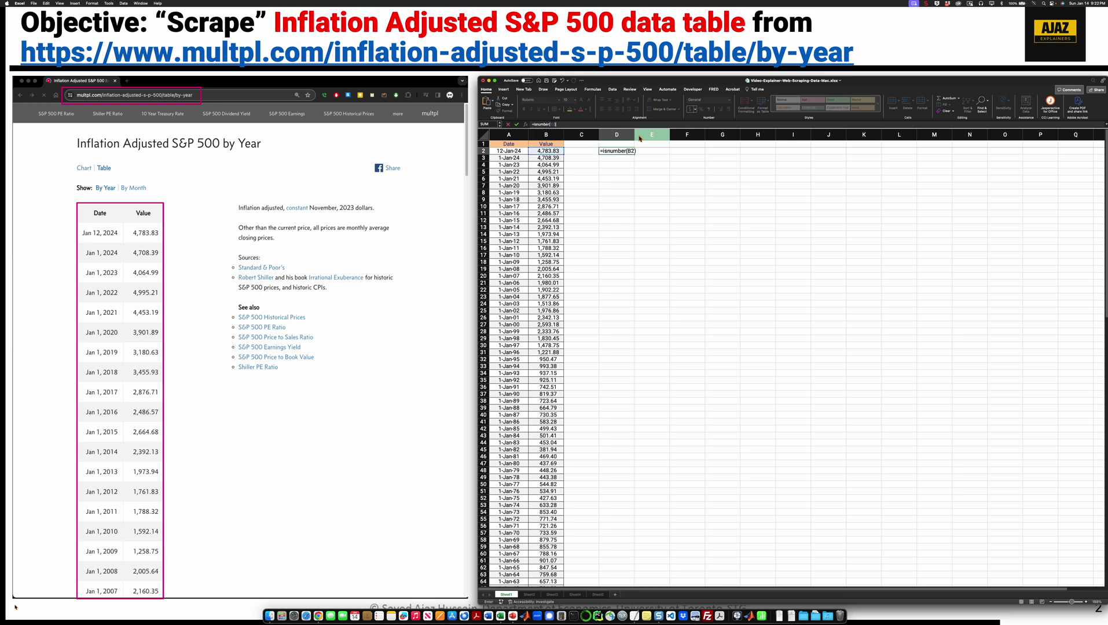
key("Return")
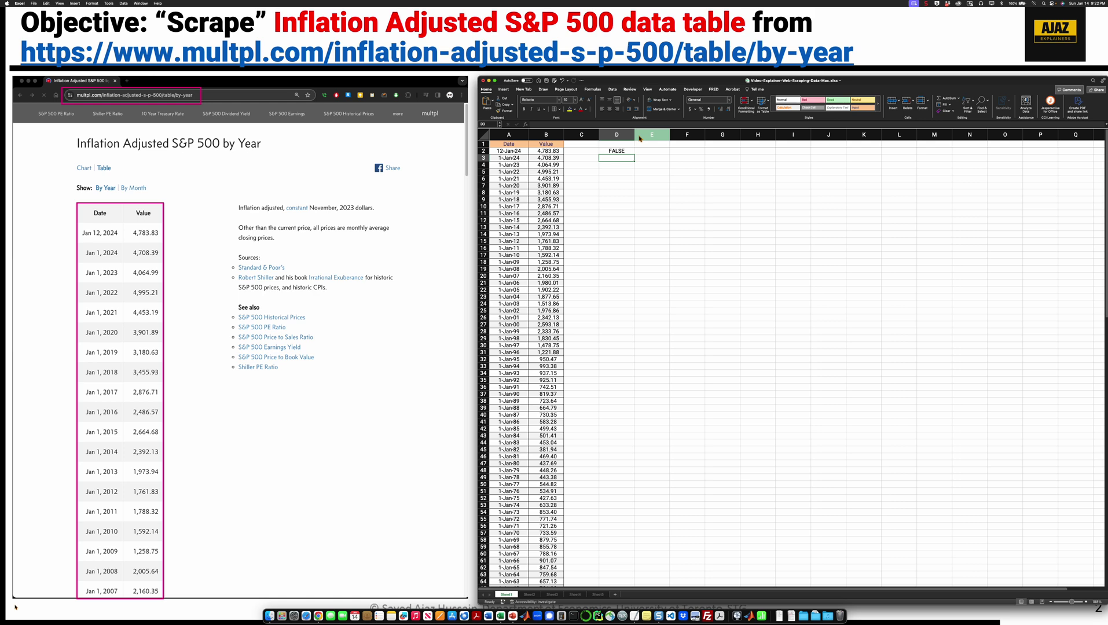
type("=istext")
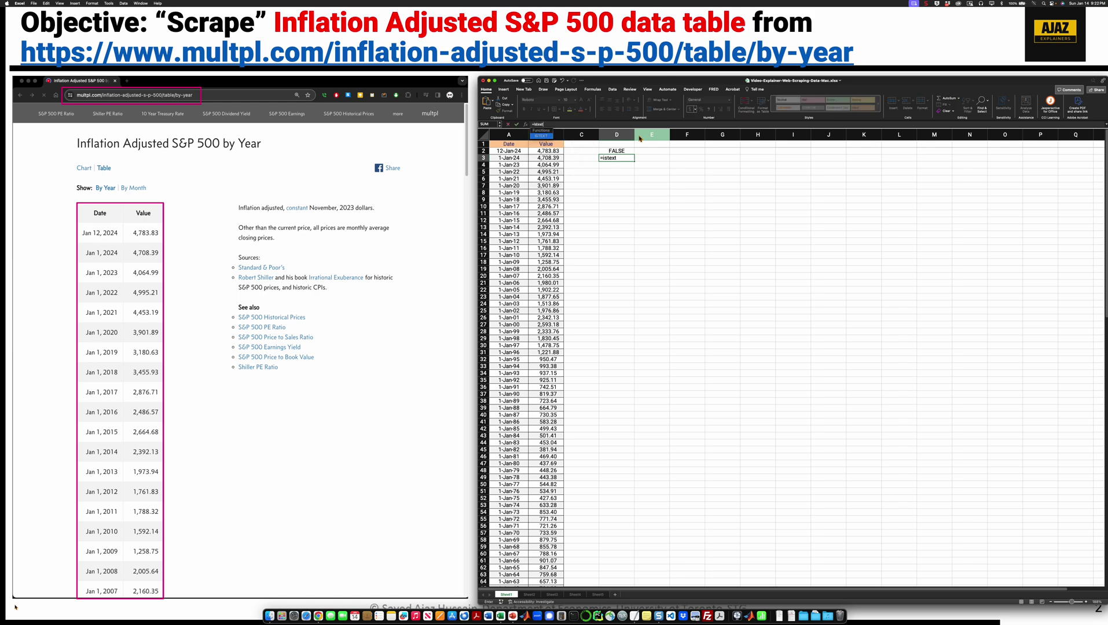
type("(B3)")
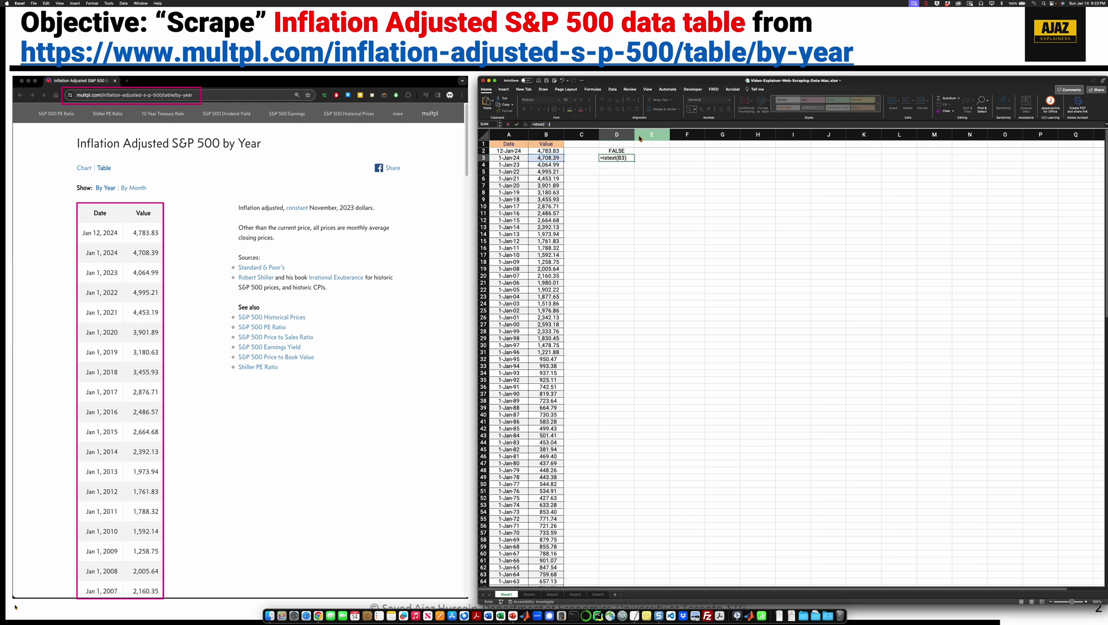
key("Return")
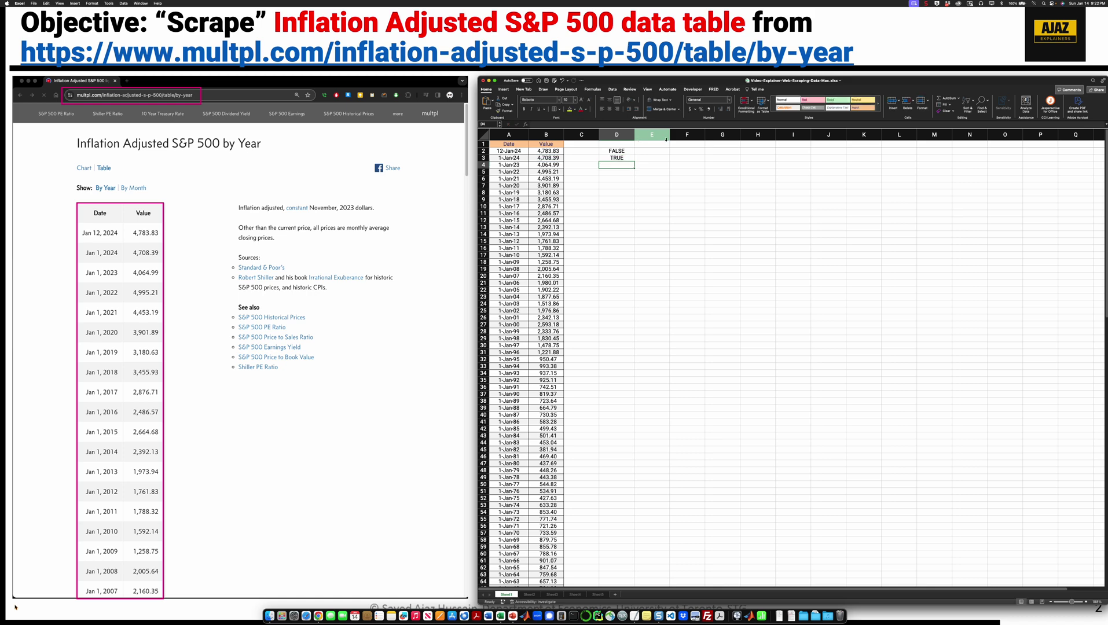
left_click_drag(621, 151, 623, 156)
key("Delete")
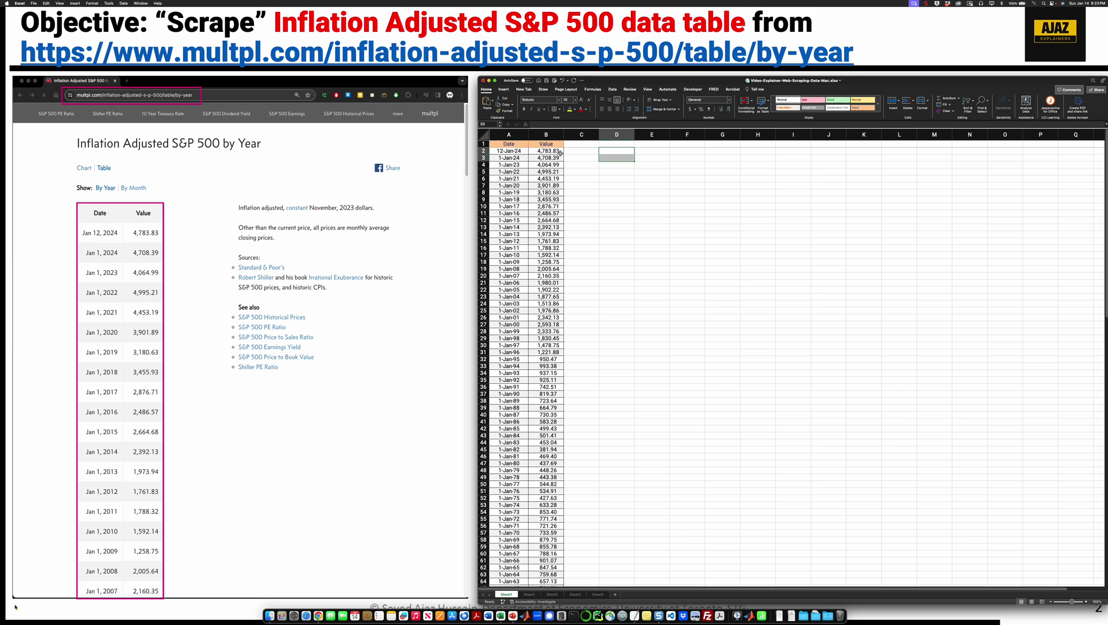
Select the Value entries B2:B156 and start Text to Columns with Fixed width splitting.
left_click(560, 153)
key("super+shift+Down")
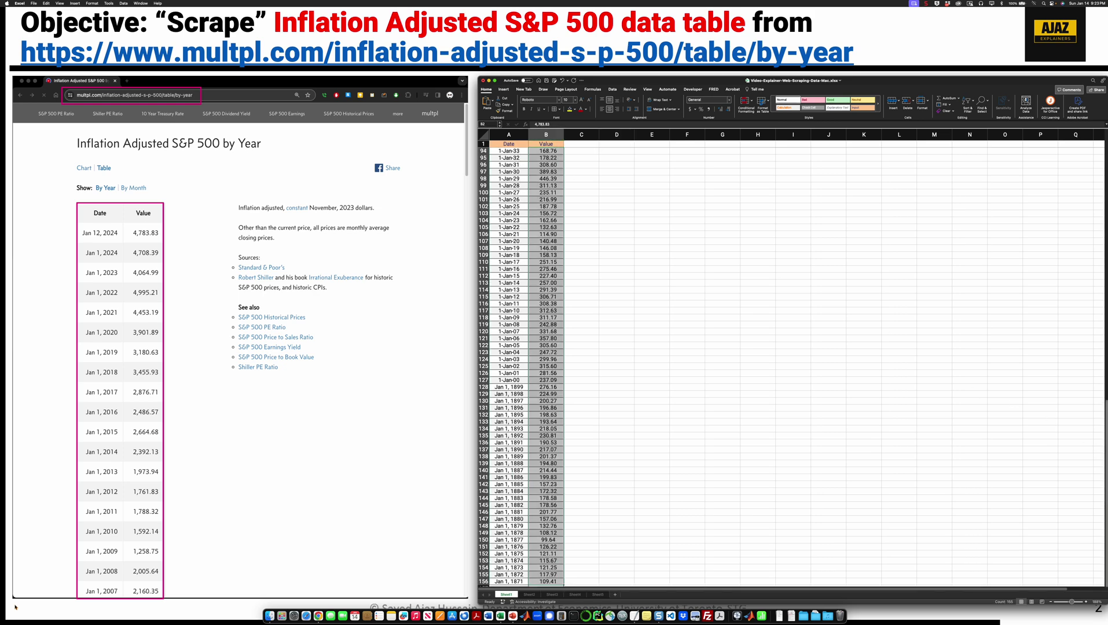
scroll(810, 347, "up", 20)
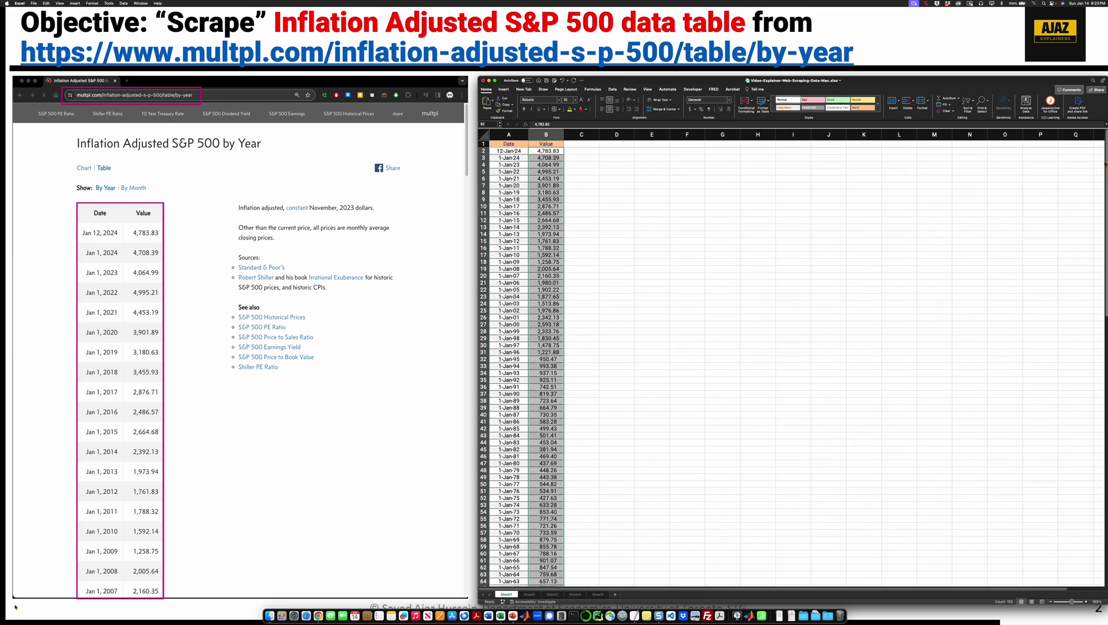
left_click(614, 90)
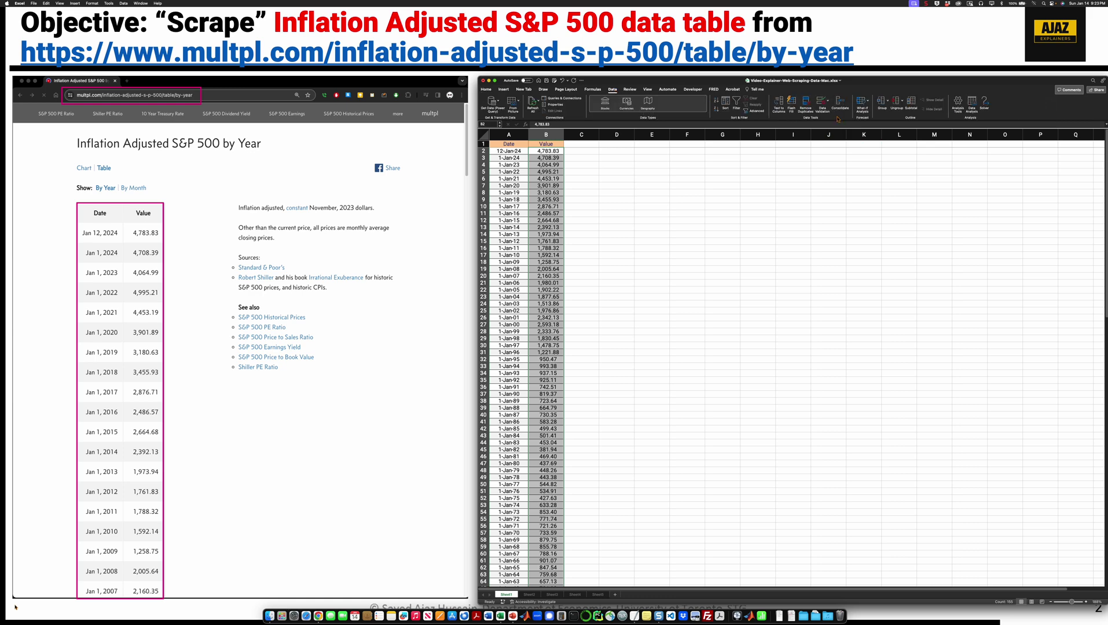
left_click(776, 107)
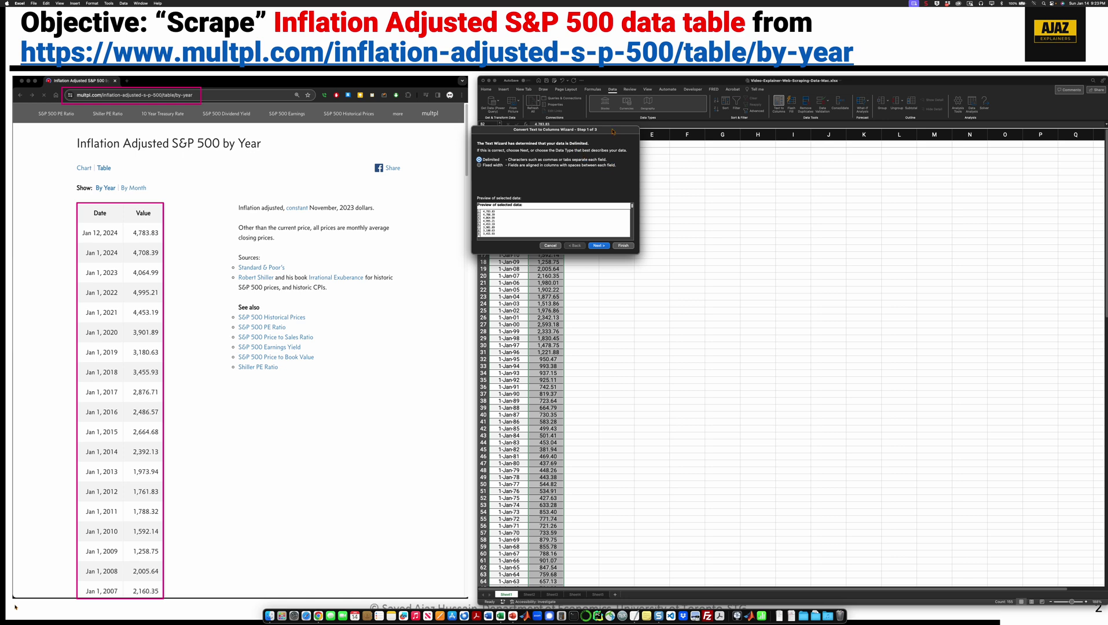
left_click_drag(613, 130, 845, 202)
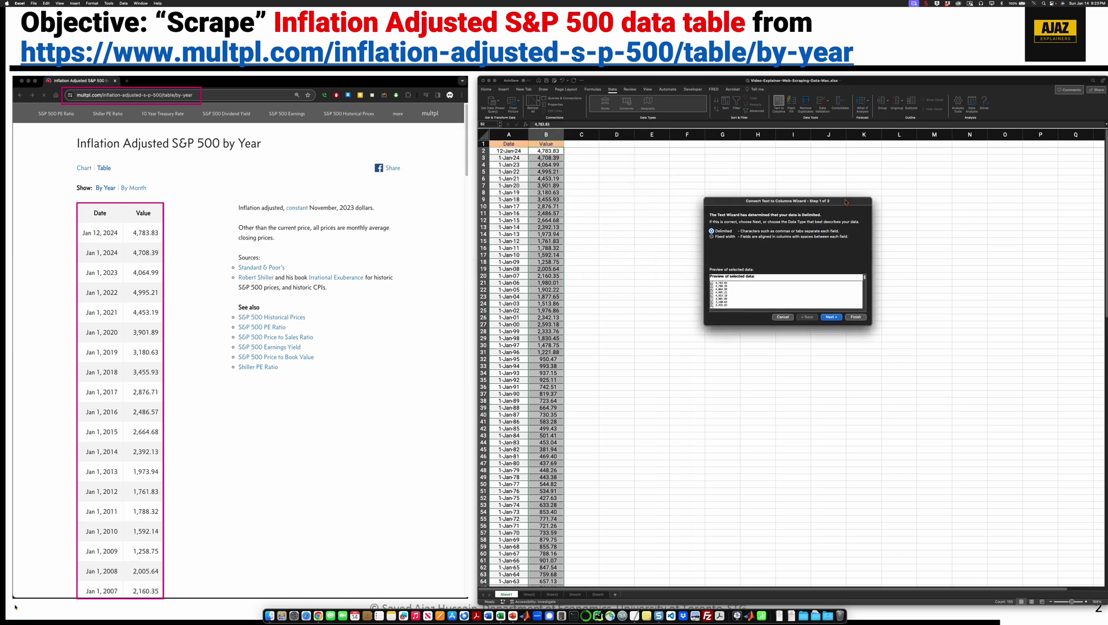
left_click(712, 236)
Finish the Text to Columns conversion so the numbers land in column C.
left_click(854, 317)
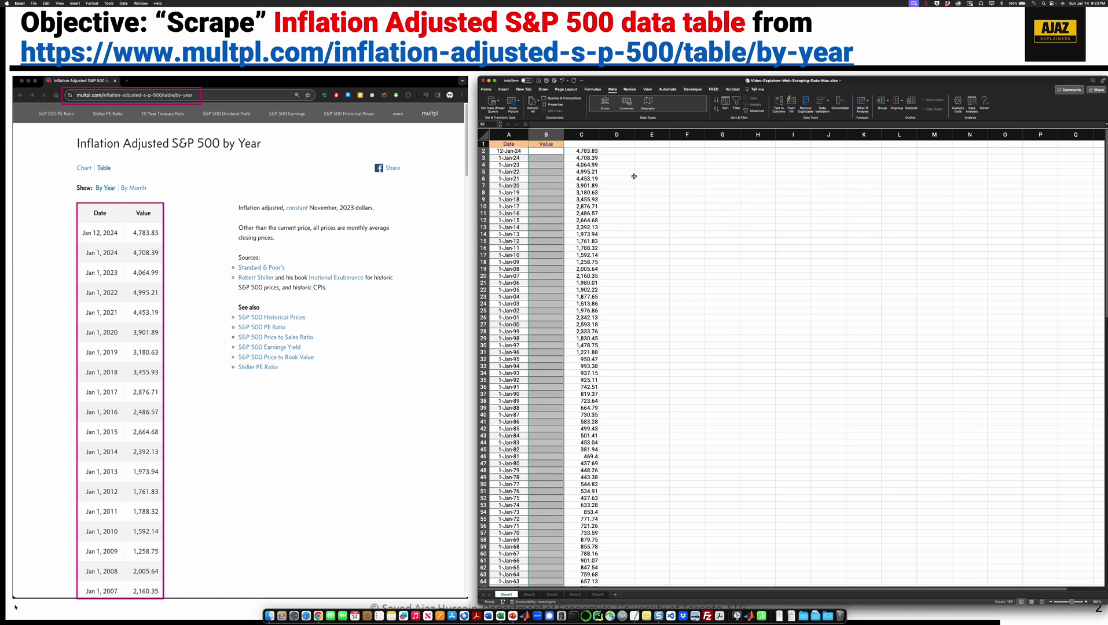
left_click(642, 150)
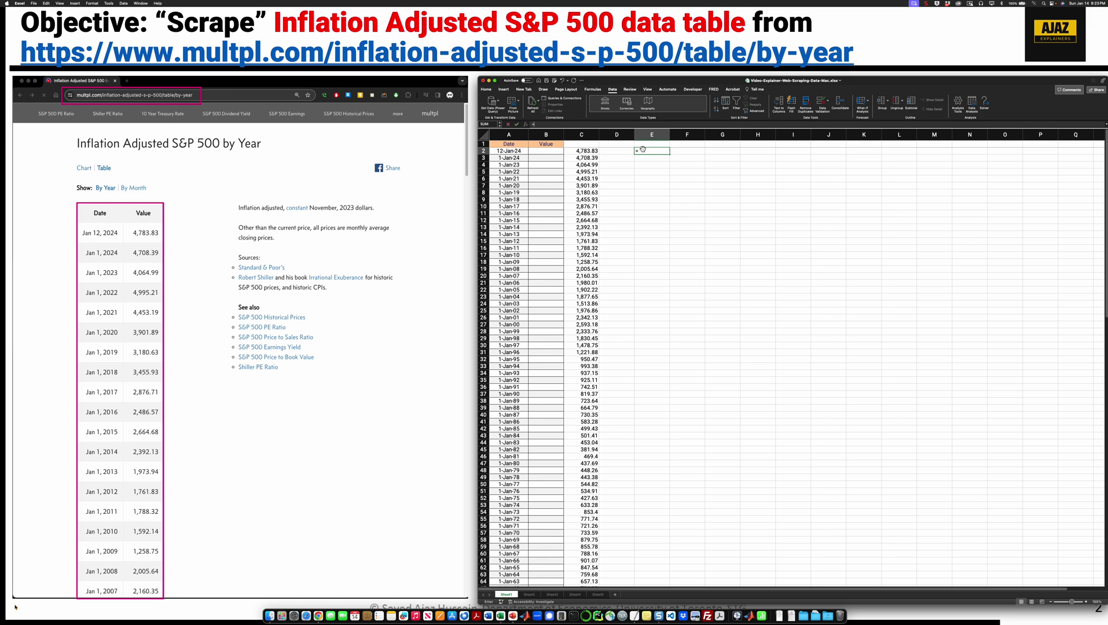
type("=")
key("Left")
key("Left")
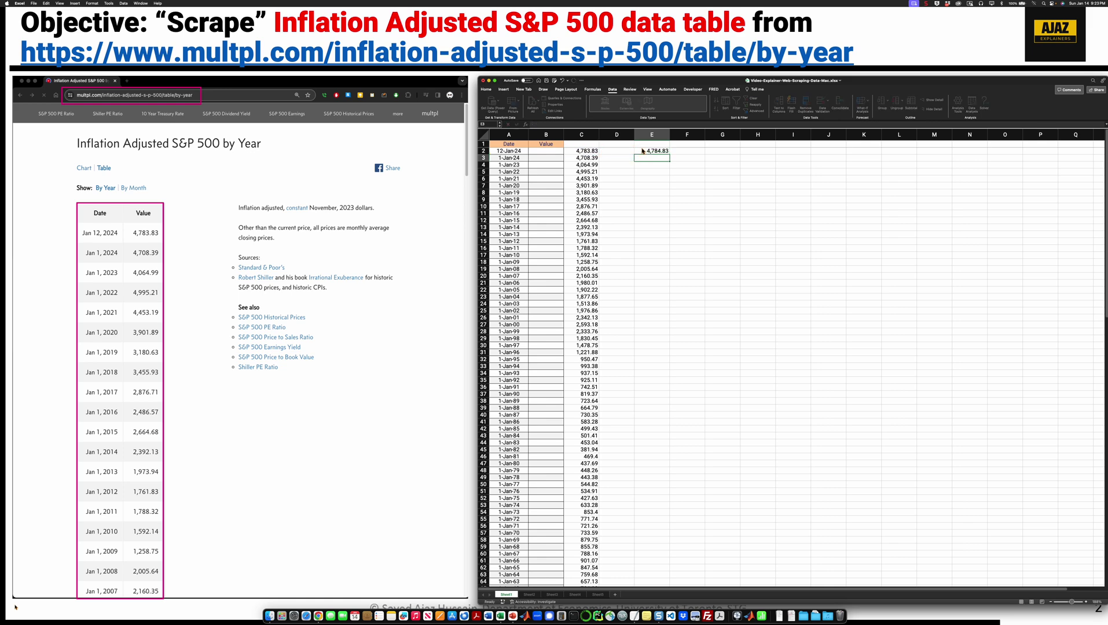
key("Escape")
Head column C as REAL-SP500 and column B as YEAR.
key("Left")
key("Left")
key("Left")
key("Up")
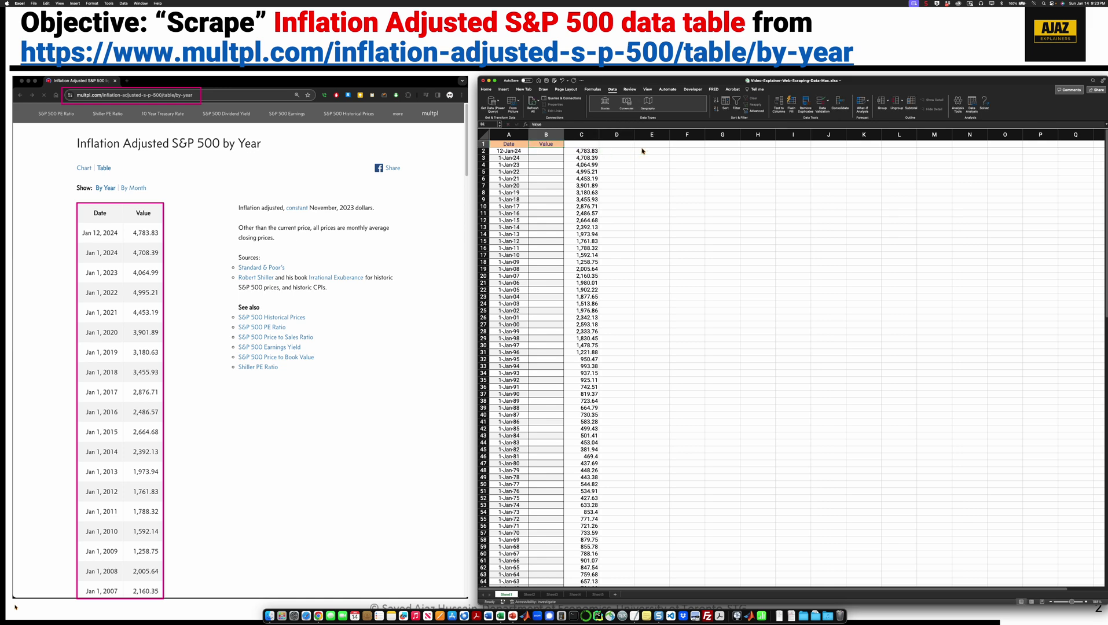
key("Right")
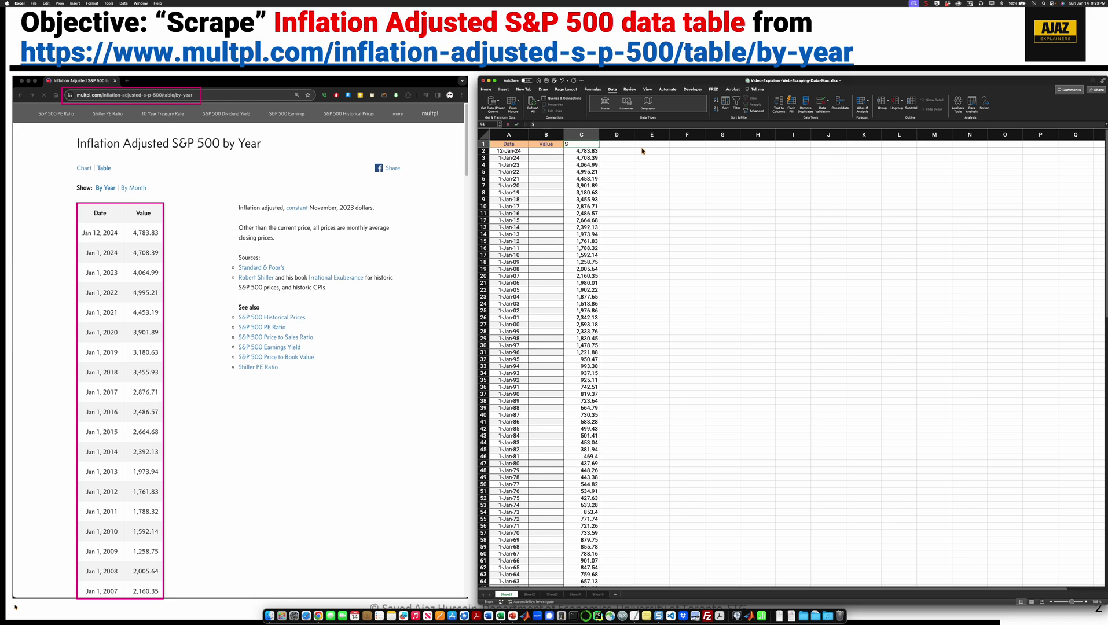
type("SP")
key("BackSpace")
key("BackSpace")
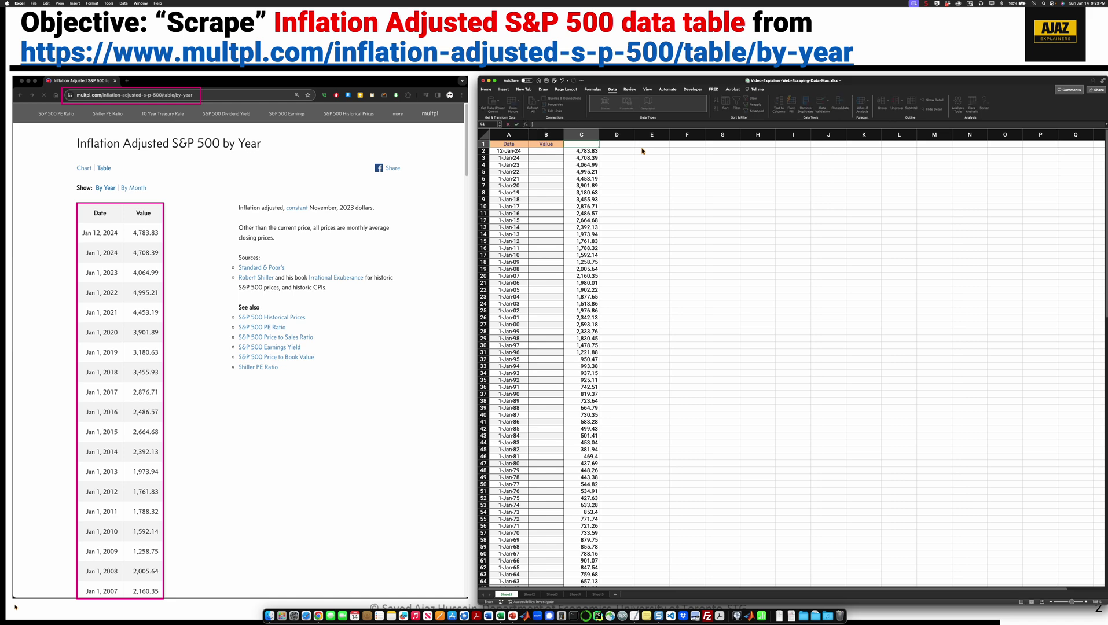
type("REAL-")
key("Return")
key("Left")
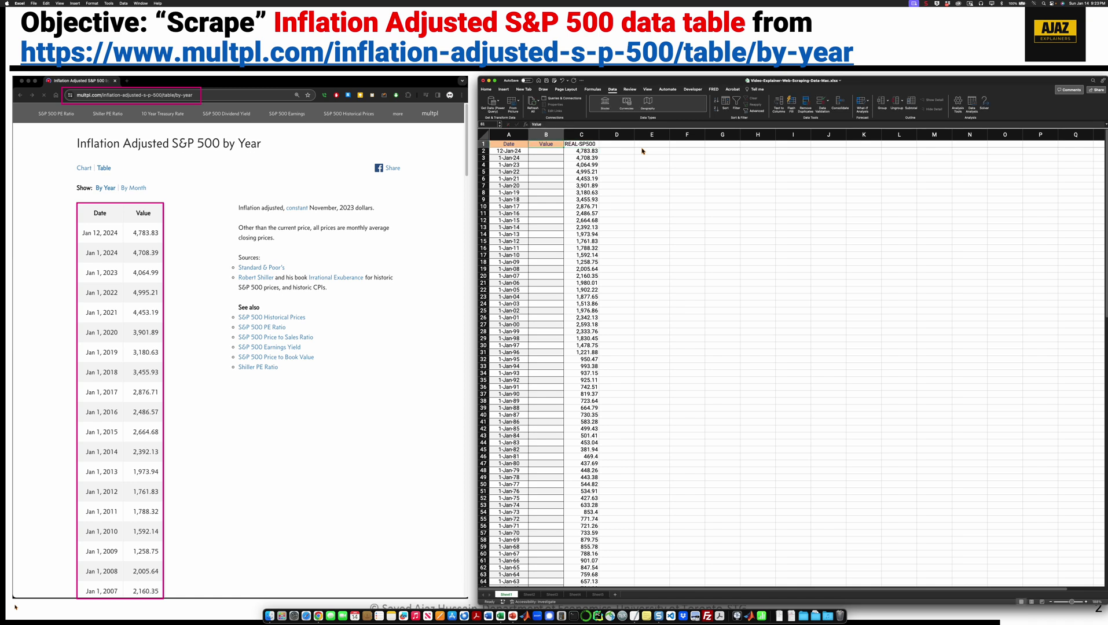
type("YEAR")
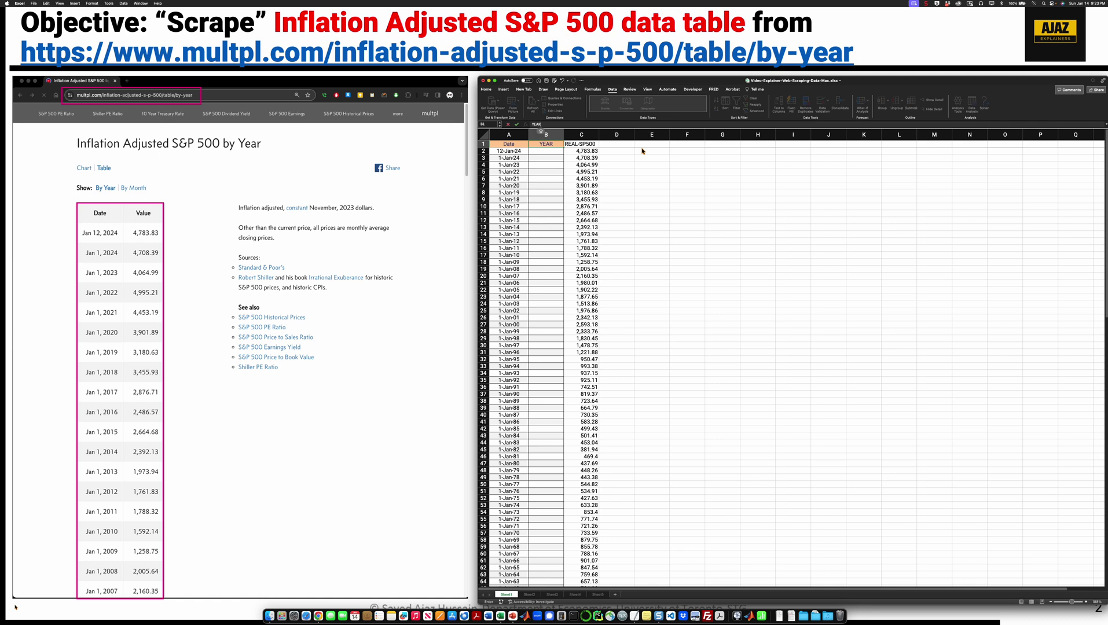
key("Return")
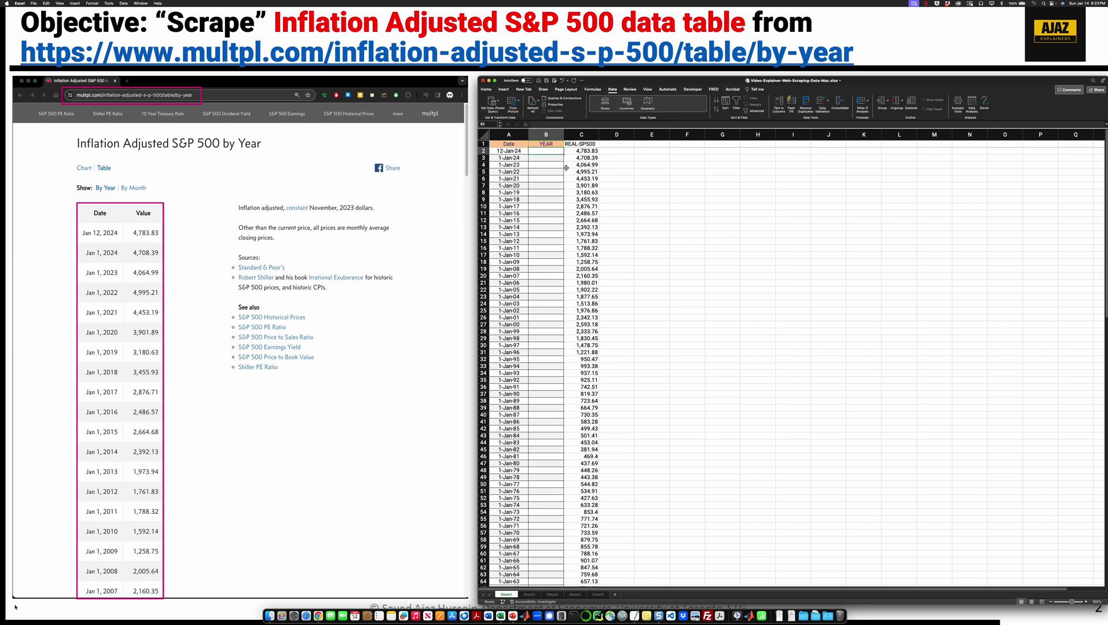
Select columns A to C from the header row down to the last data row.
left_click_drag(516, 147, 580, 145)
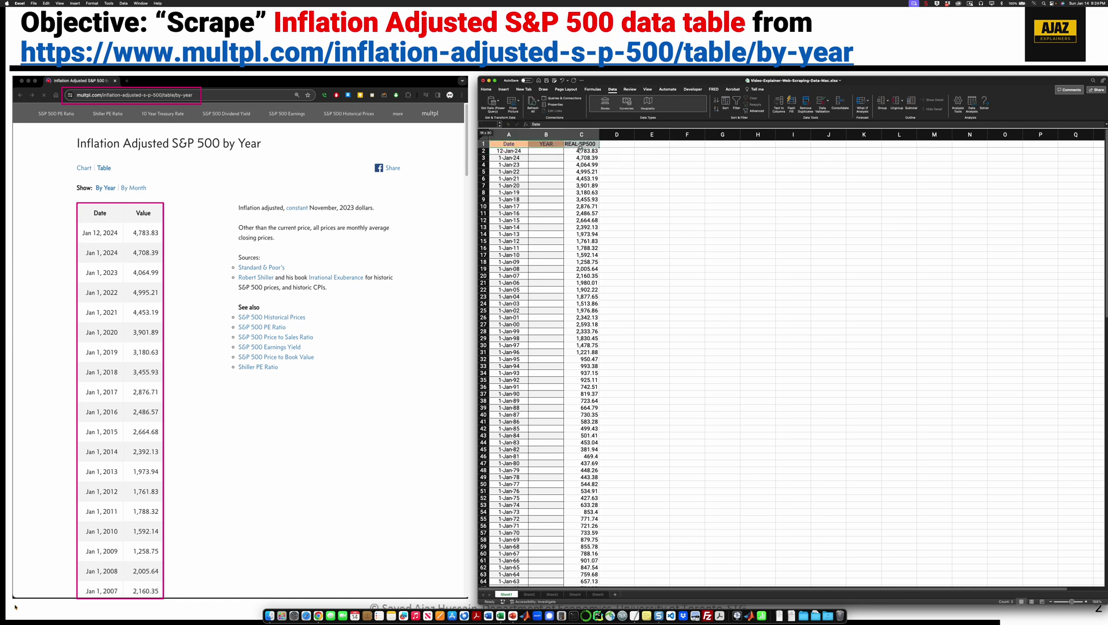
key("ctrl+shift+Down")
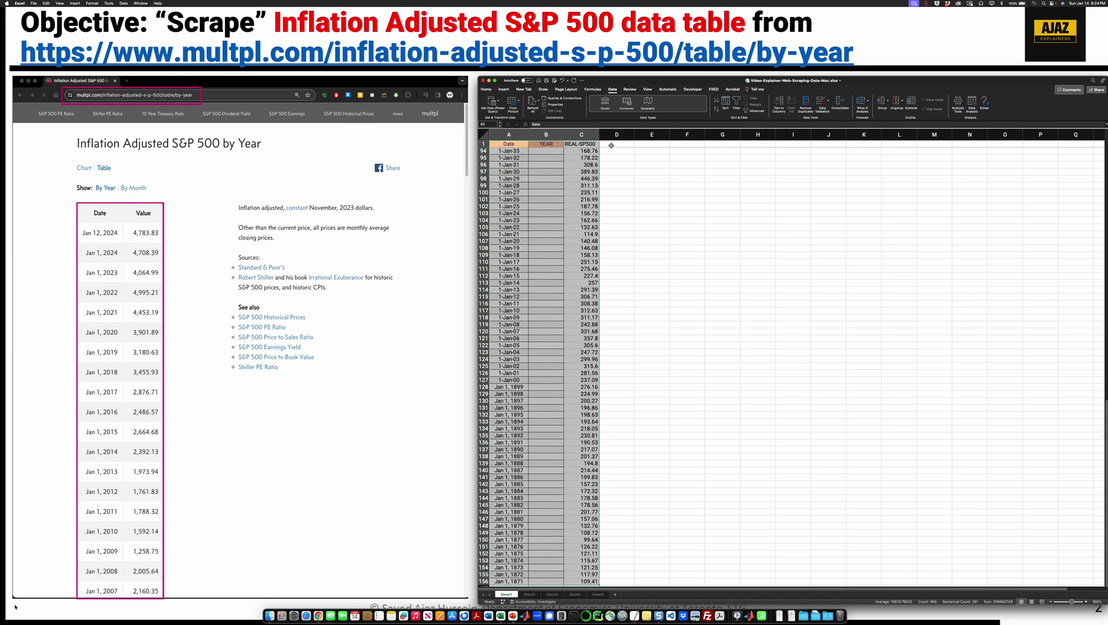
left_click(487, 90)
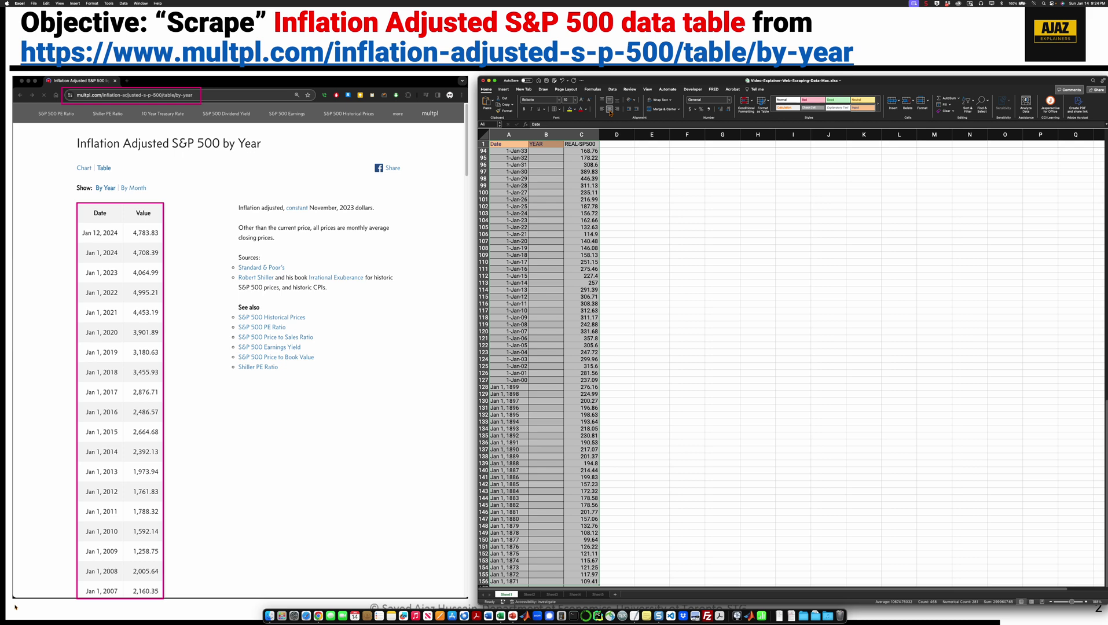
left_click(651, 199)
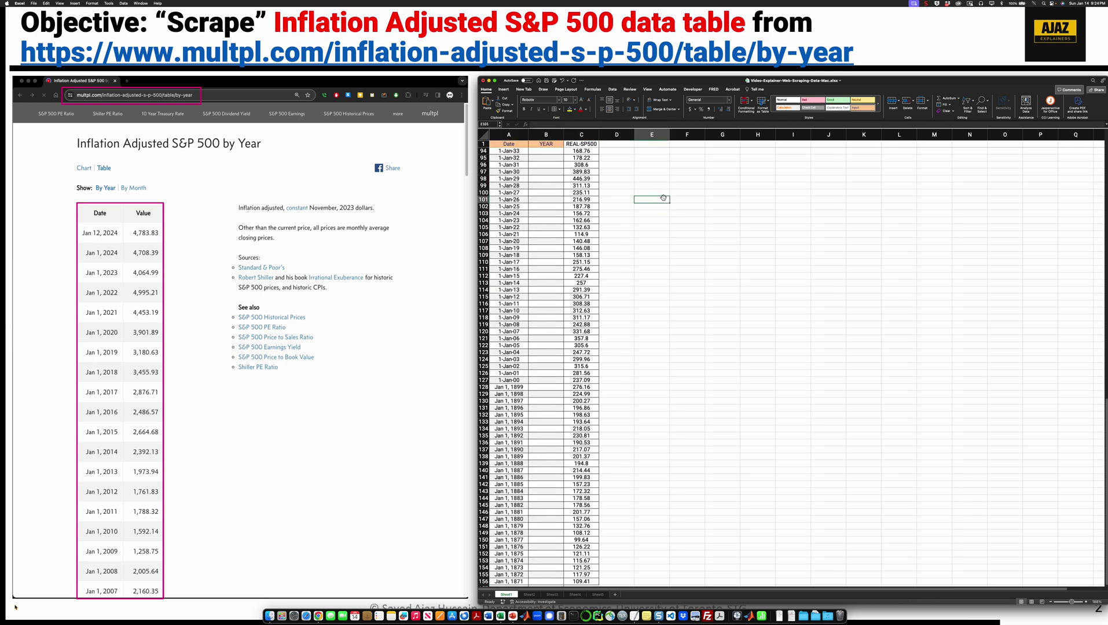
scroll(810, 232, "up", 5)
scroll(868, 261, "up", 4)
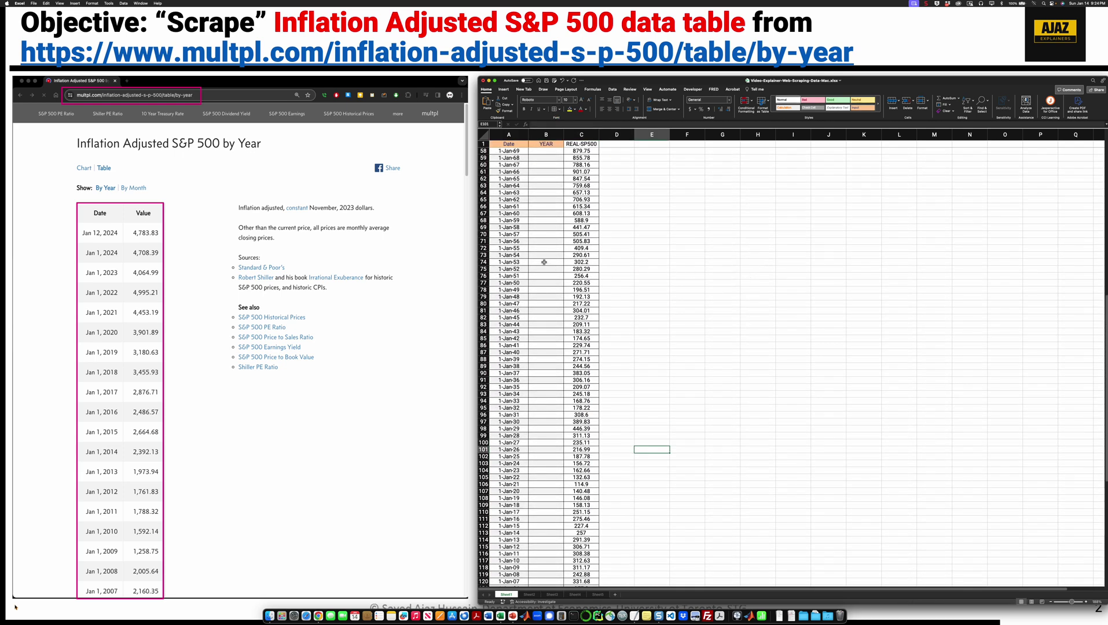
scroll(544, 258, "down", 1)
scroll(544, 258, "down", 10)
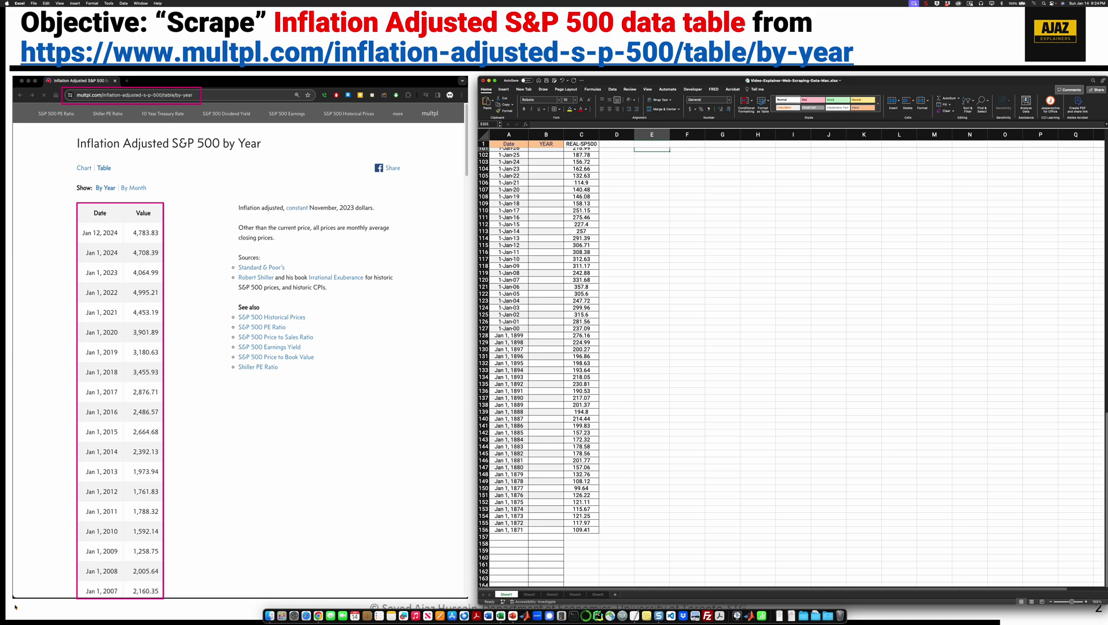
scroll(538, 365, "up", 20)
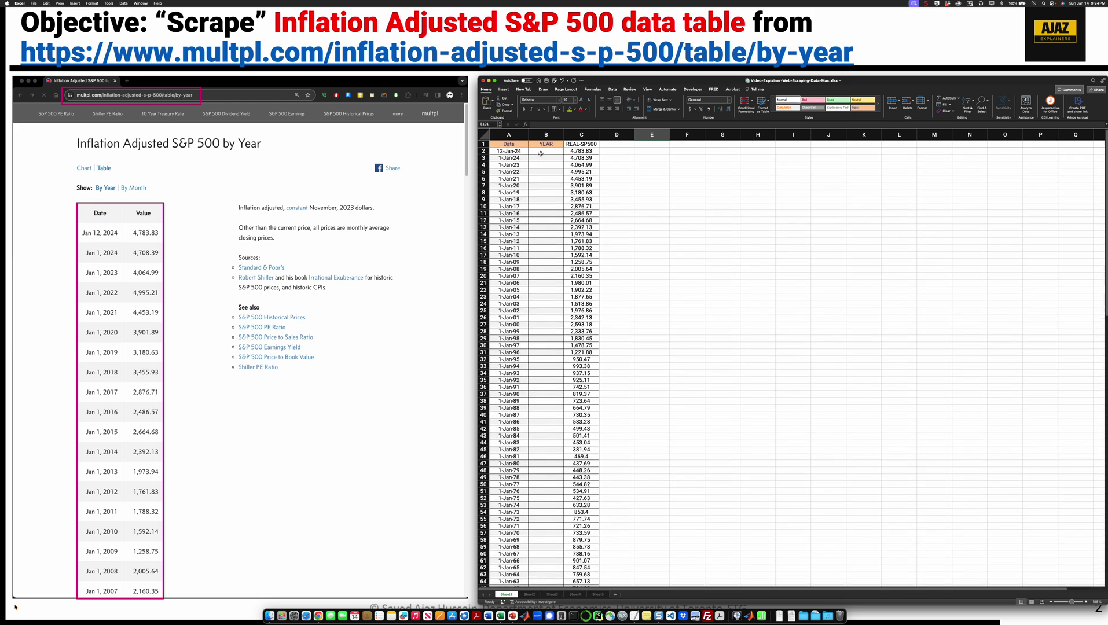
Enter the formula =YEAR(A2) in cell B2.
left_click(579, 145)
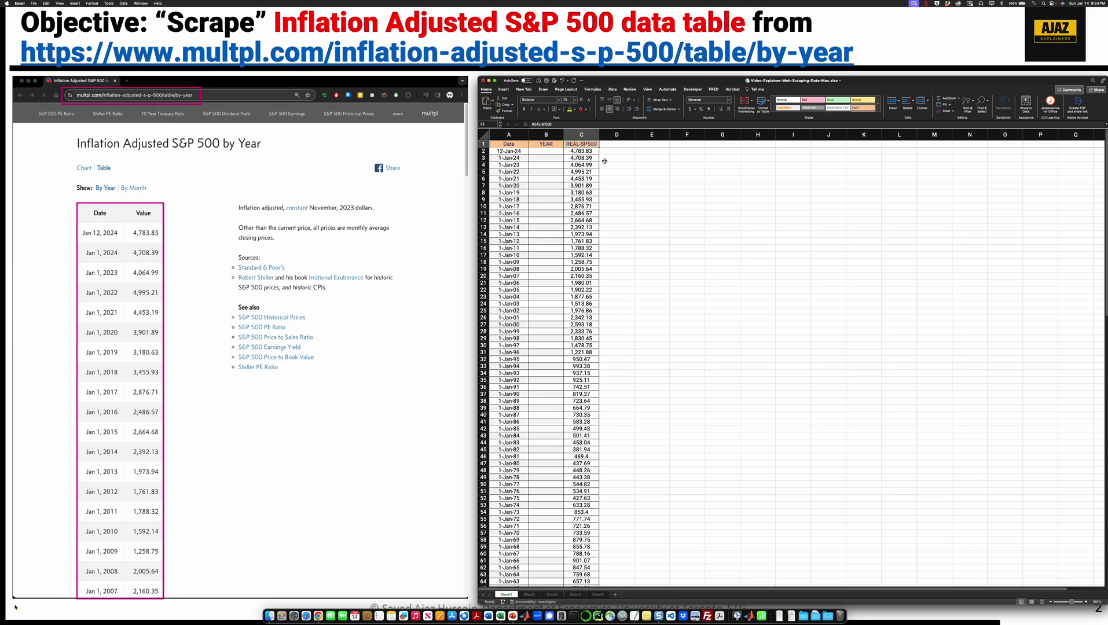
left_click(550, 154)
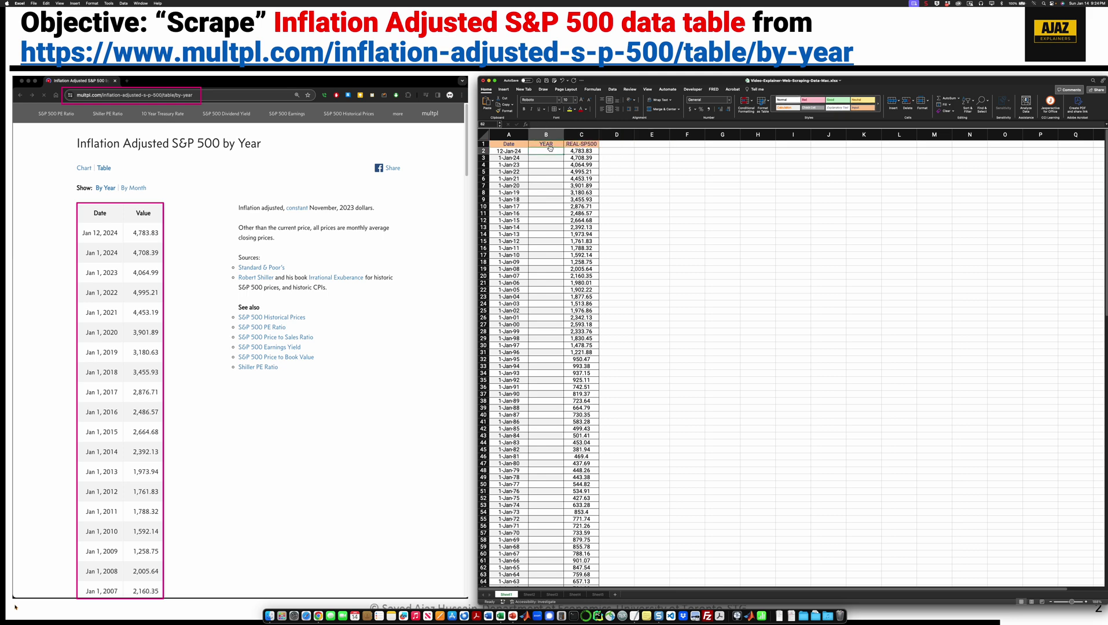
type("=YEAR")
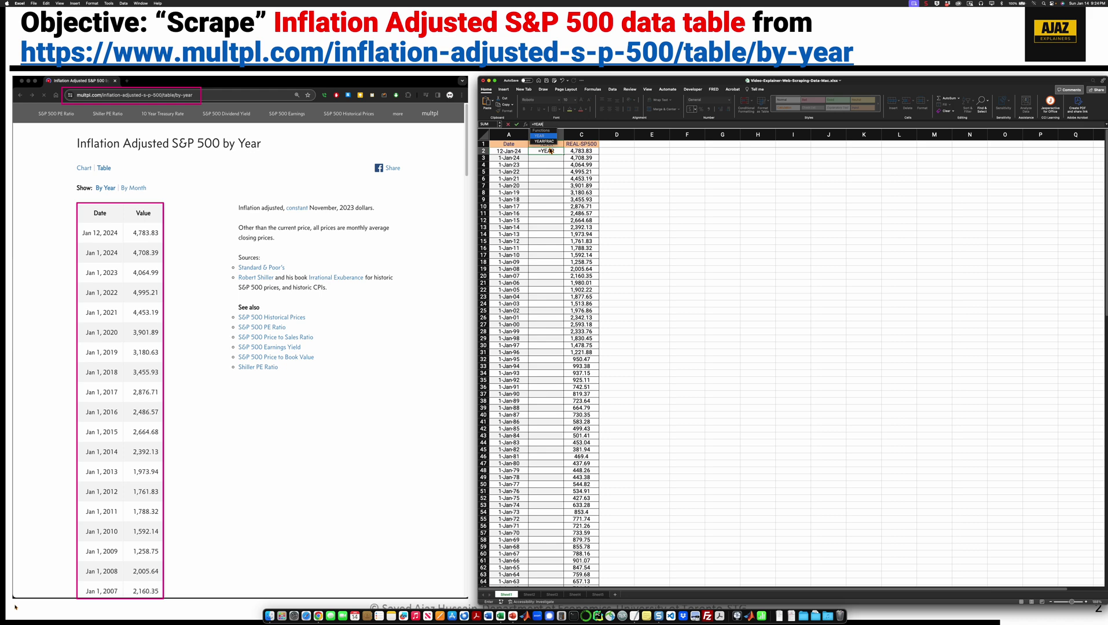
type("(")
key("Left")
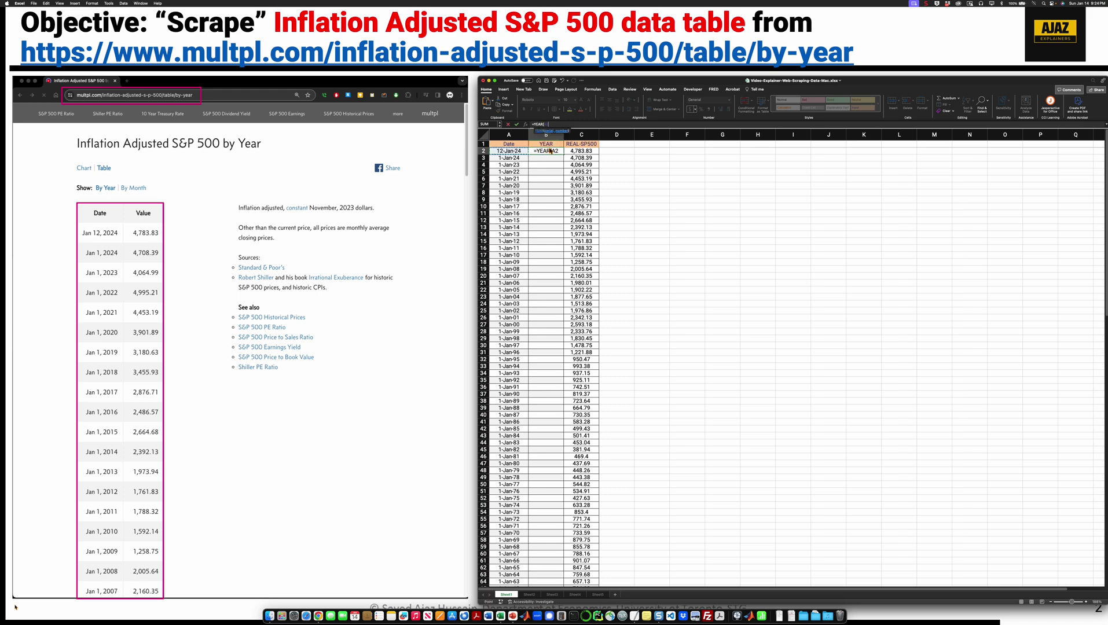
key("Return")
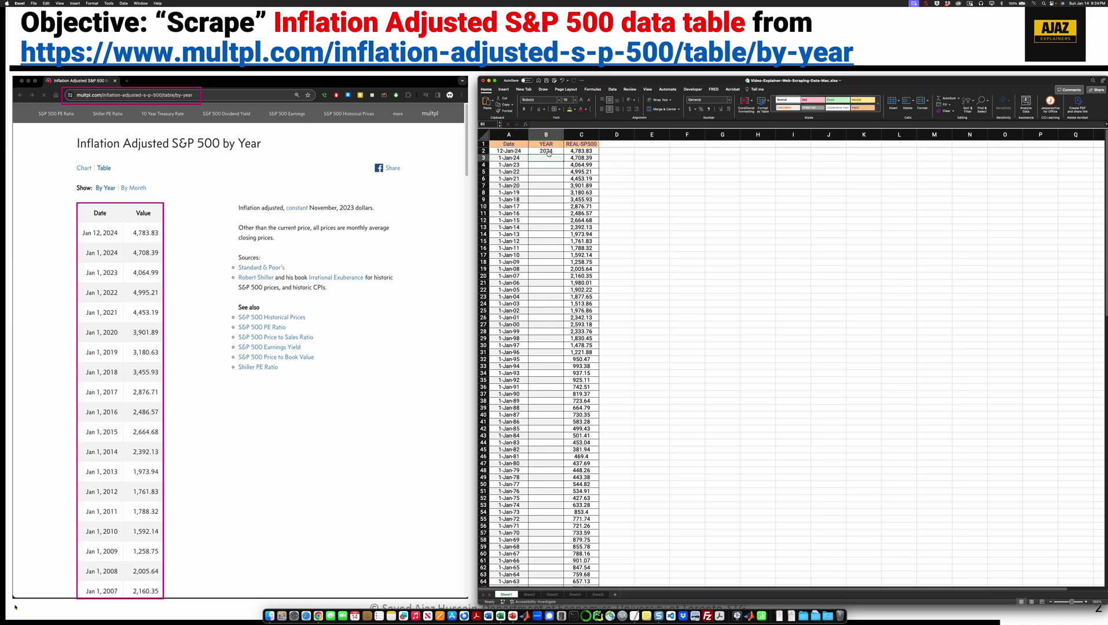
Fill the YEAR formula down B2:B156, leaving #VALUE! for the pre-1900 text dates.
left_click(548, 151)
key("shift+Down")
key("shift+Down")
key("shift+Down")
key("shift+Down")
key("shift+Page_Down")
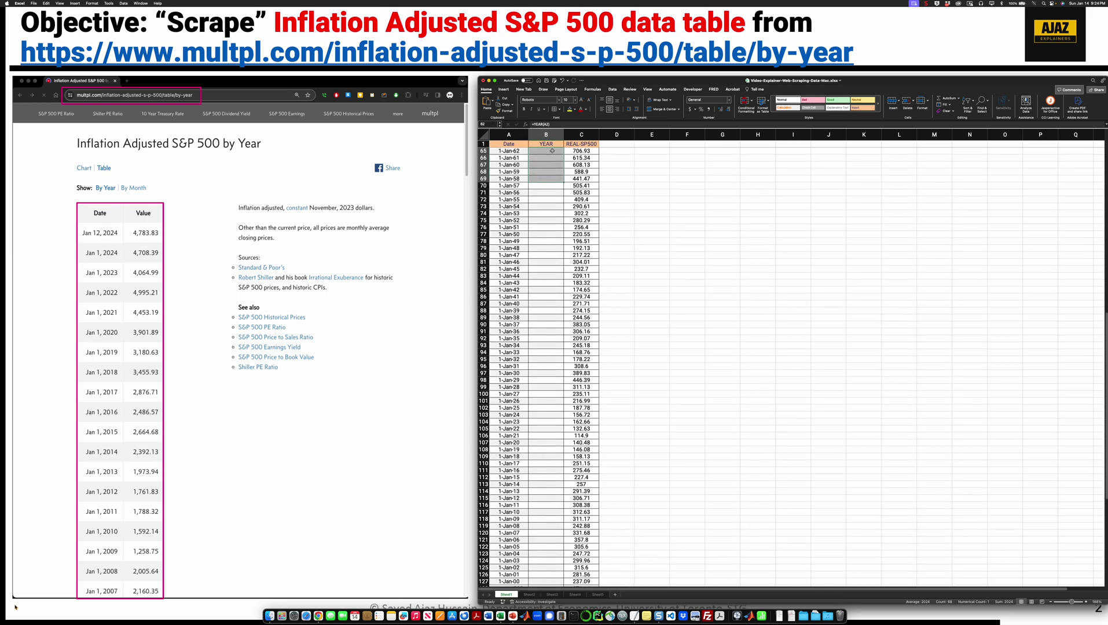
key("shift+Page_Down")
key("shift+Down")
key("shift+Down")
key("shift+Down")
key("shift+Down")
key("shift+Down")
key("shift+Down")
key("shift+Down")
key("shift+Down")
key("shift+Down")
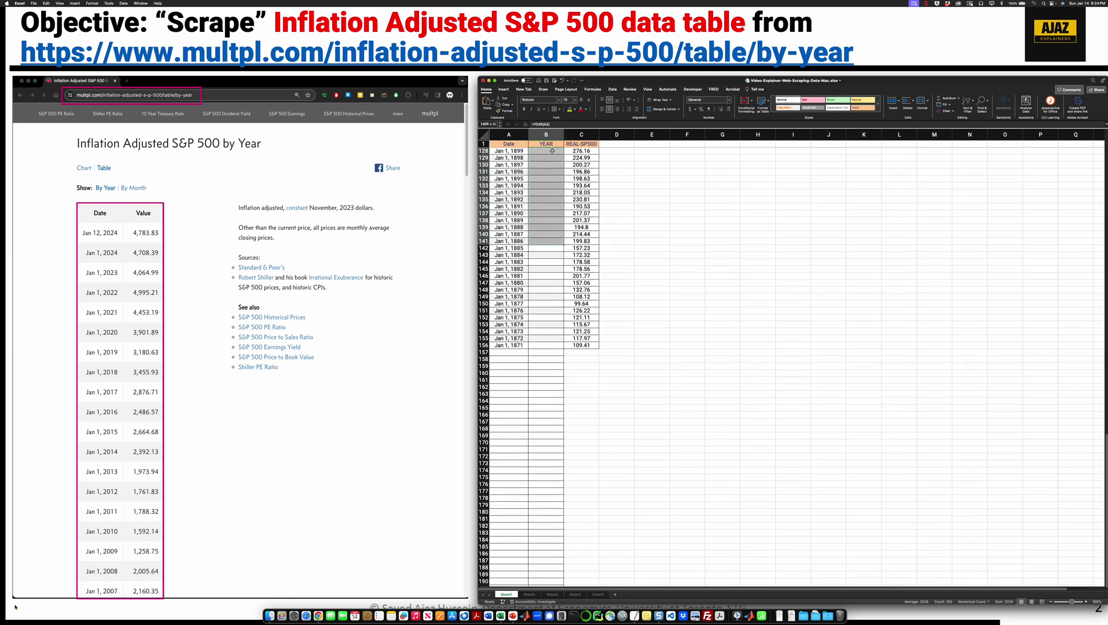
key("shift+Down")
key("shift+Down")
key("shift+Down")
key("shift+Down")
key("shift+Down")
key("shift+Down")
key("shift+Down")
key("shift+Down")
key("shift+Down")
key("shift+Down")
key("shift+Down")
key("shift+Down")
key("shift+Down")
key("shift+Down")
key("shift+Down")
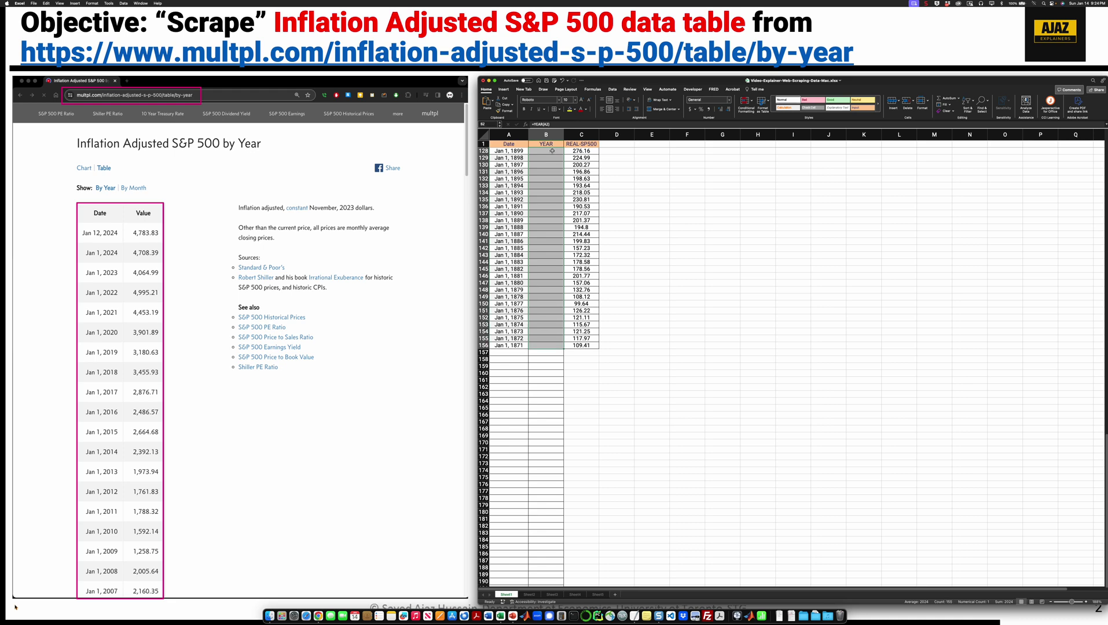
key("ctrl+d")
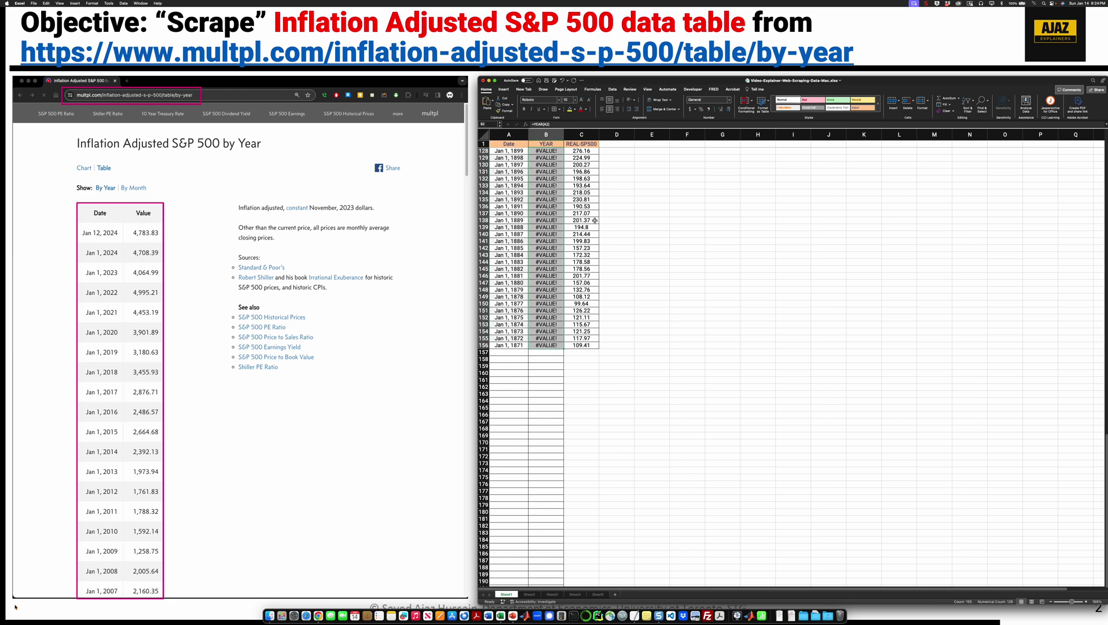
scroll(594, 220, "up", 5)
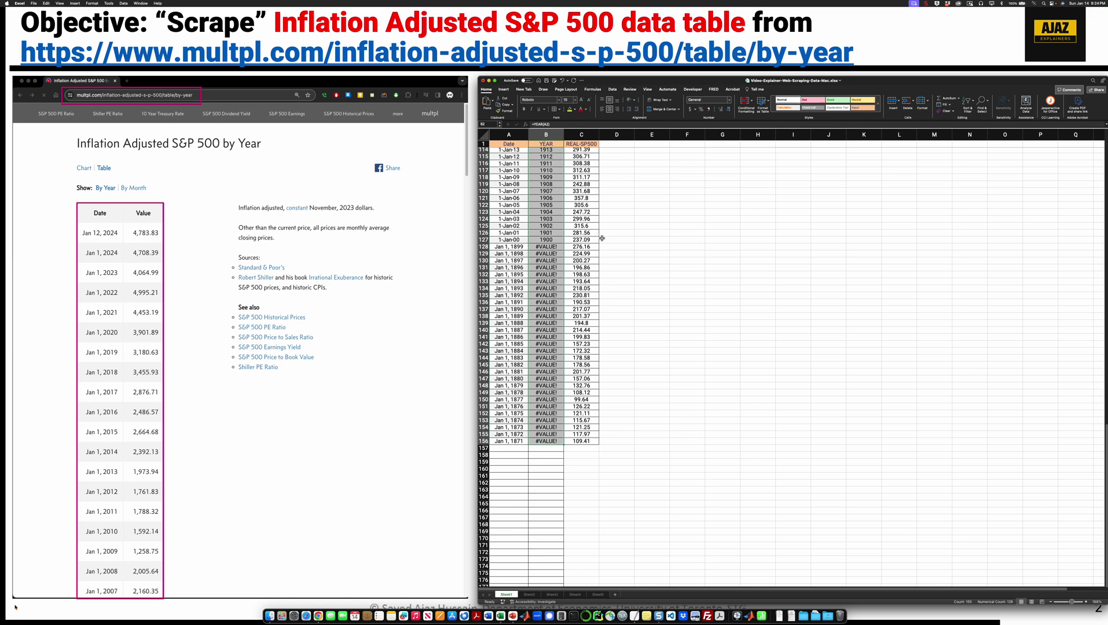
scroll(602, 238, "up", 3)
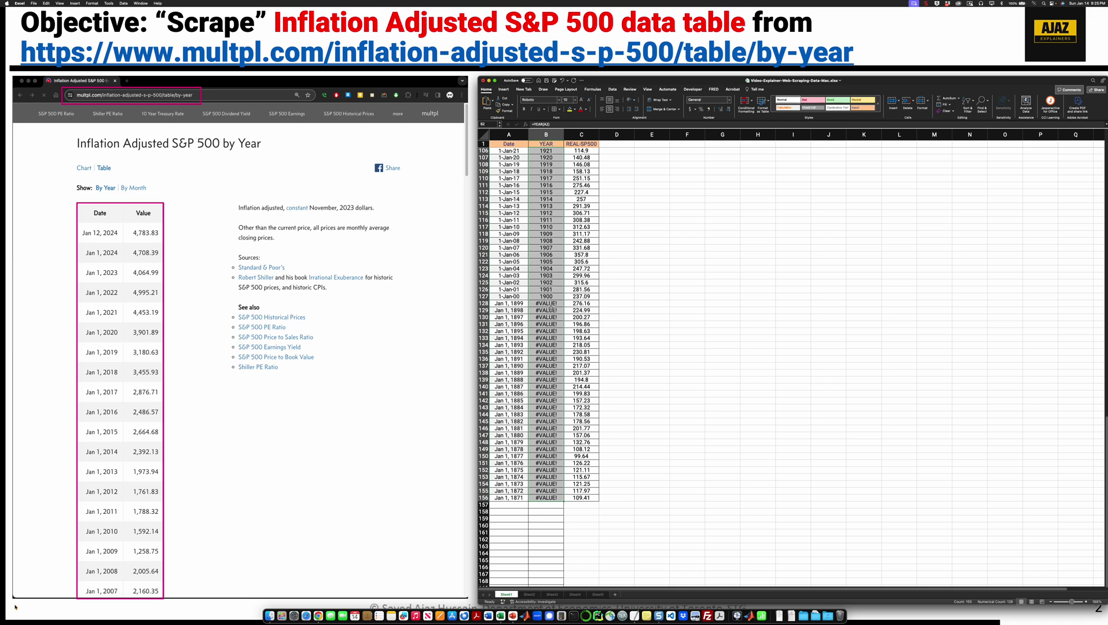
left_click(553, 304)
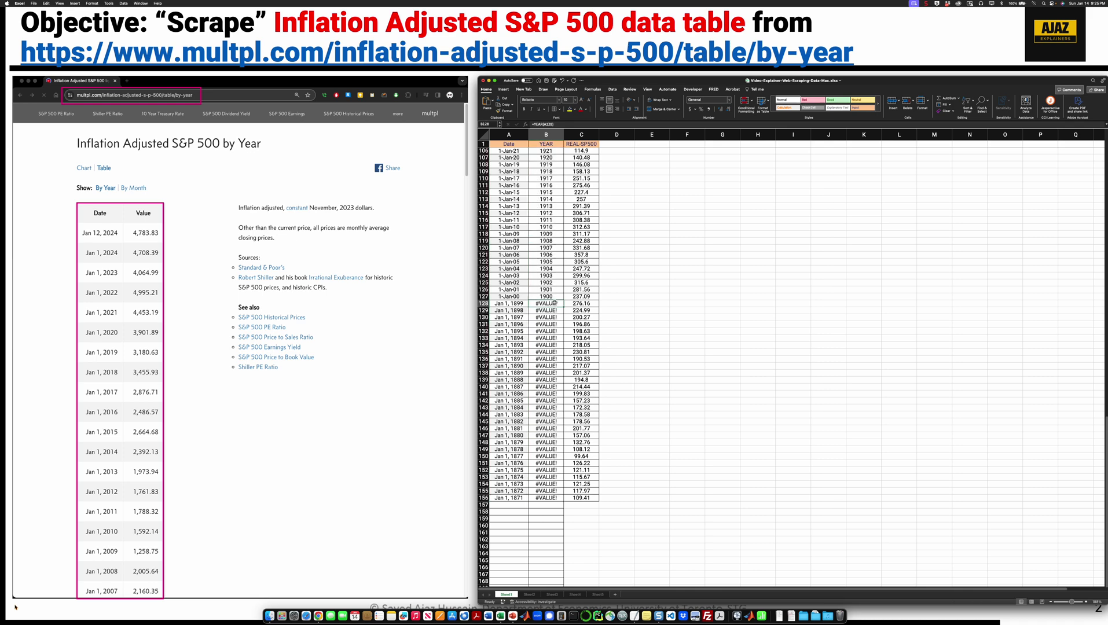
Enter =B118-10 in B128 and fill it down to B156, giving years 1899 to 1871.
type("=")
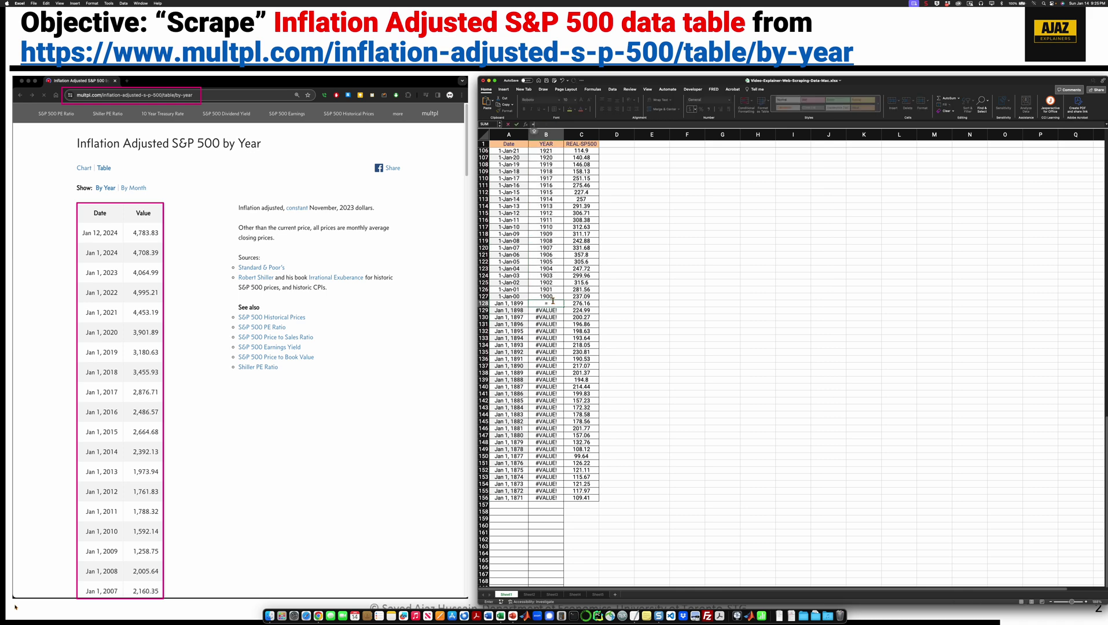
key("Up")
key("Up")
key("Up")
key("Up")
key("Up")
key("Up")
key("Up")
key("Up")
key("Up")
key("Up")
type("-10")
key("ctrl+Return")
key("shift+Down")
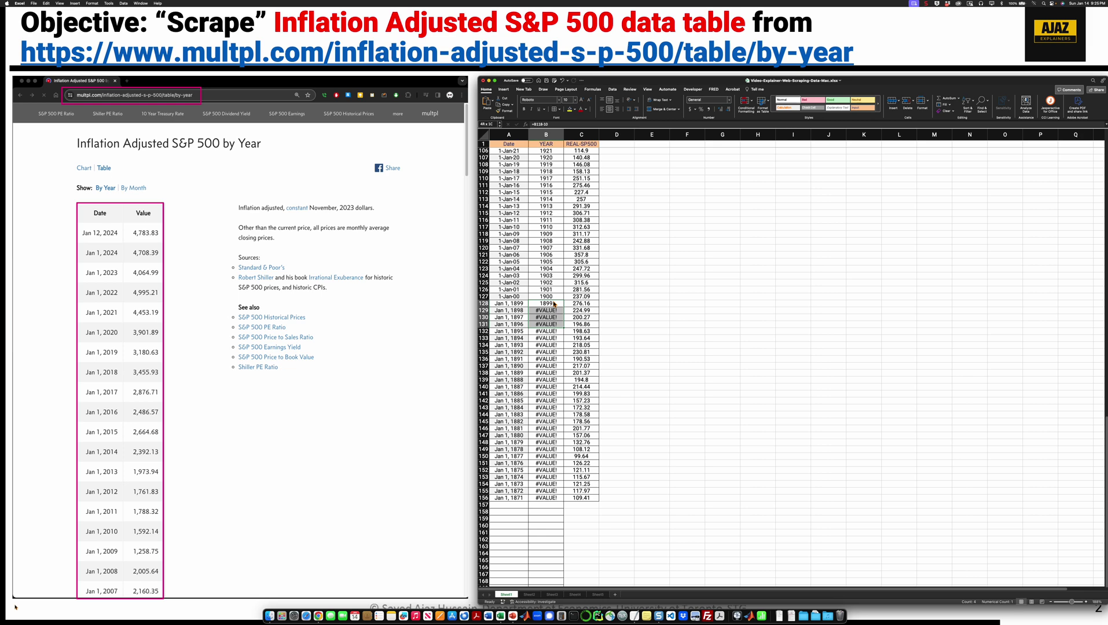
key("shift+Down")
key("shift+Down")
key("shift+Down")
key("shift+Down")
key("shift+Down")
key("shift+Down")
key("shift+Down")
key("shift+Down")
key("shift+Down")
key("shift+Down")
key("shift+Down")
key("shift+Down")
key("shift+Down")
key("shift+Down")
key("shift+Down")
key("shift+Down")
key("shift+Down")
key("shift+Down")
key("shift+Down")
key("shift+Down")
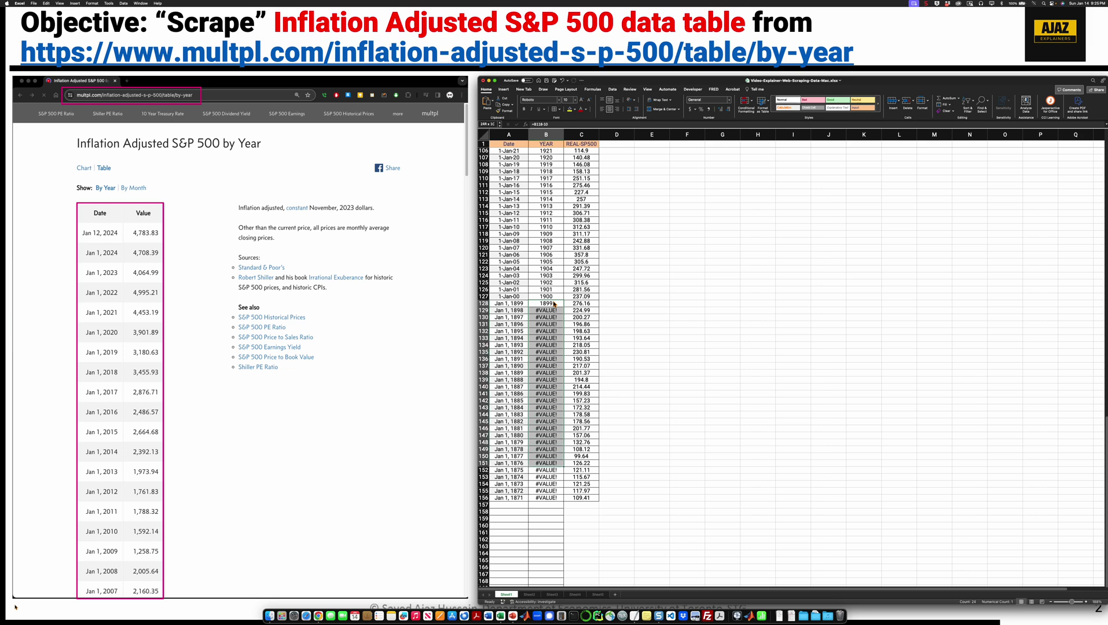
key("shift+Down")
key("shift+Down")
key("shift+Down")
key("shift+Down")
key("shift+Down")
key("ctrl+d")
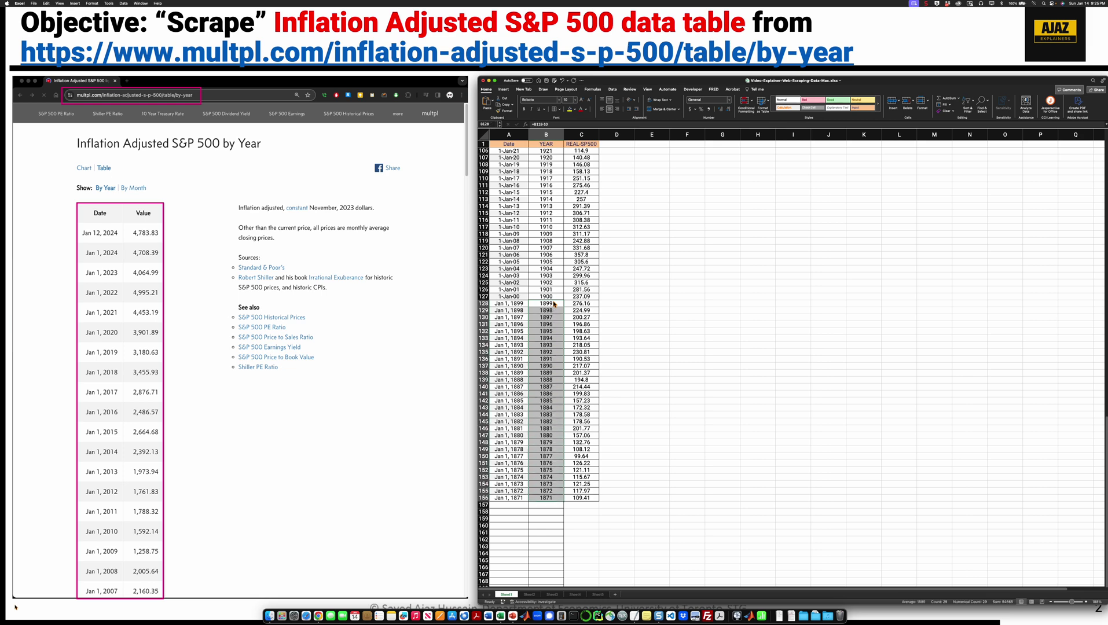
left_click(674, 345)
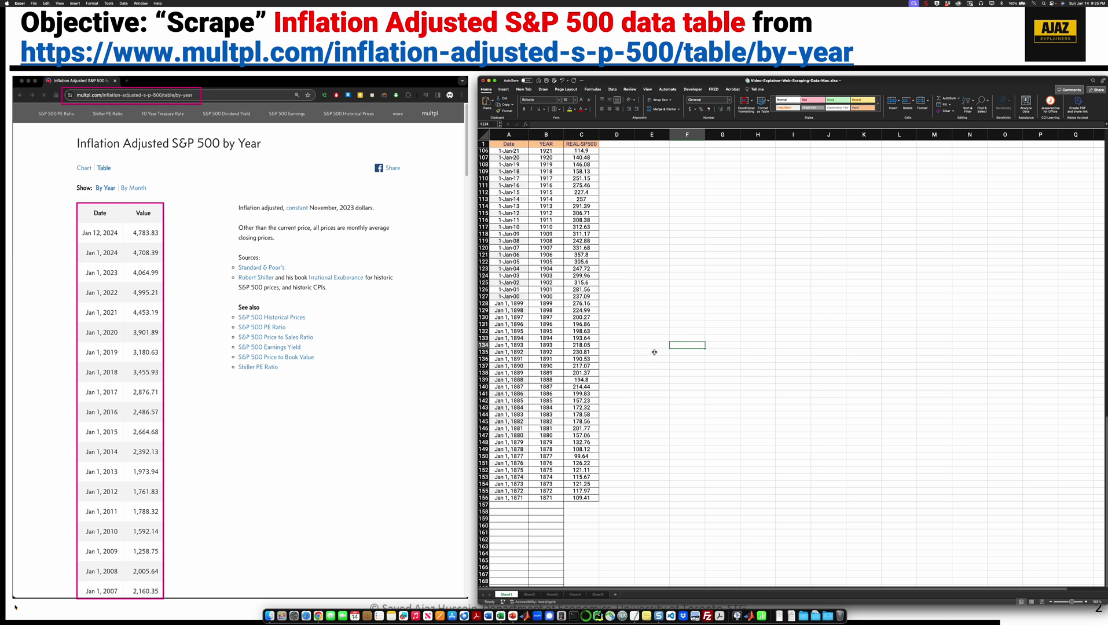
scroll(653, 335, "up", 20)
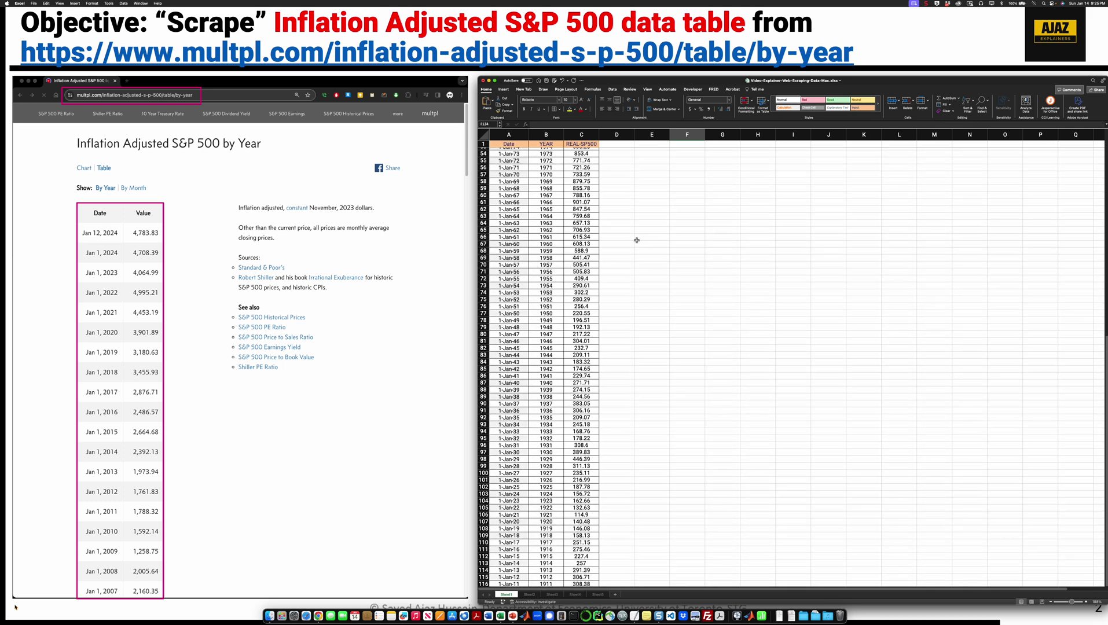
scroll(634, 169, "up", 1)
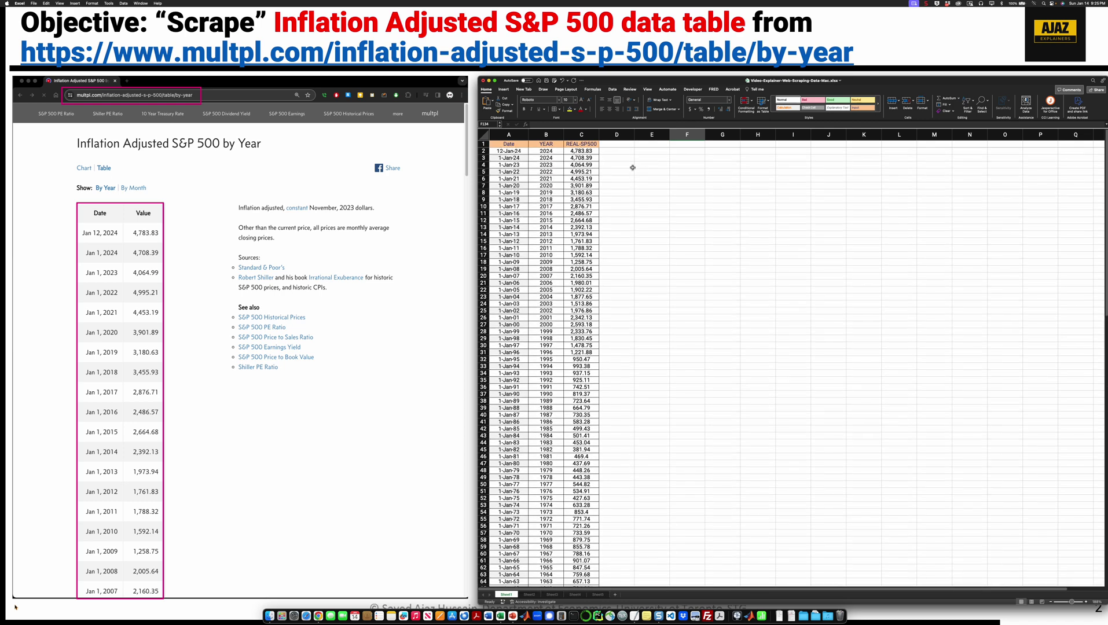
Delete row 2, the duplicate 12-Jan-24 entry, so the data starts at 1-Jan-24.
left_click(483, 150)
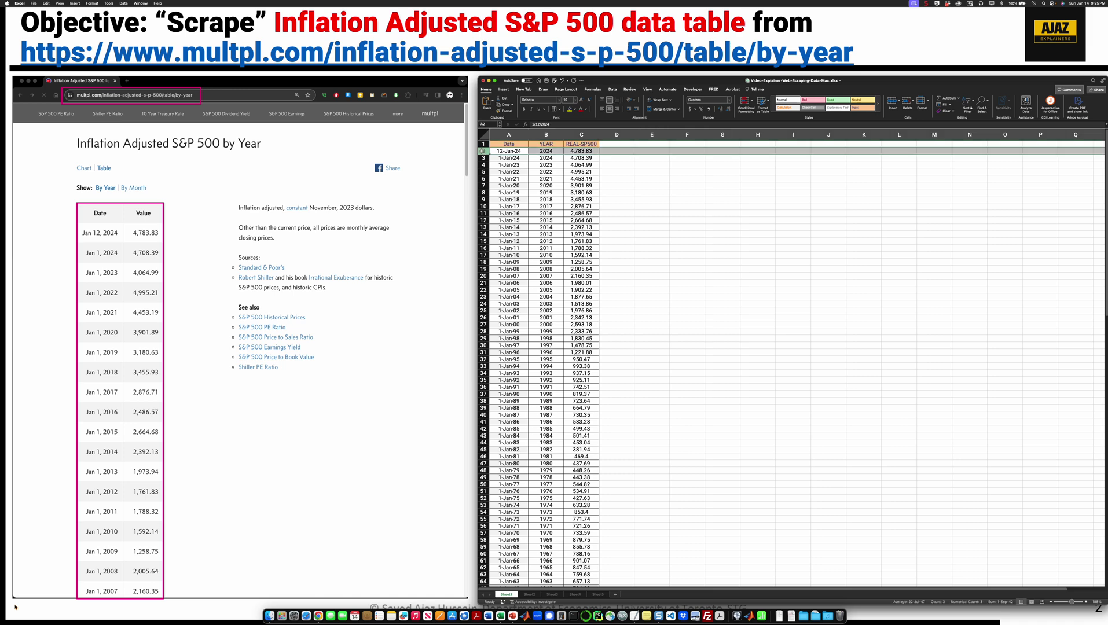
right_click(483, 151)
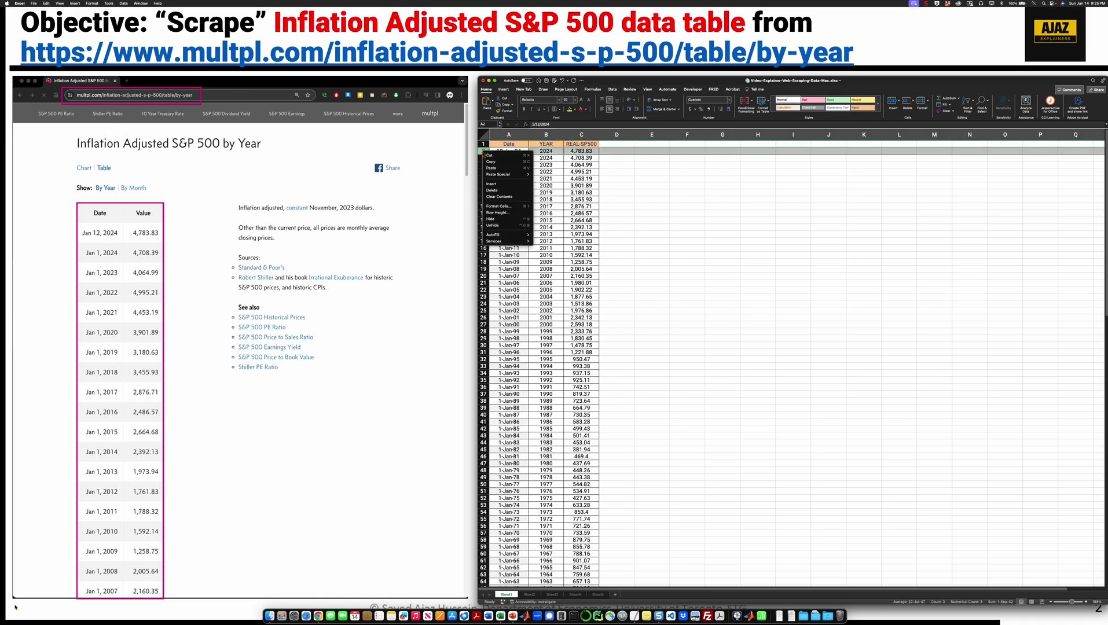
left_click(501, 190)
scroll(631, 258, "down", 20)
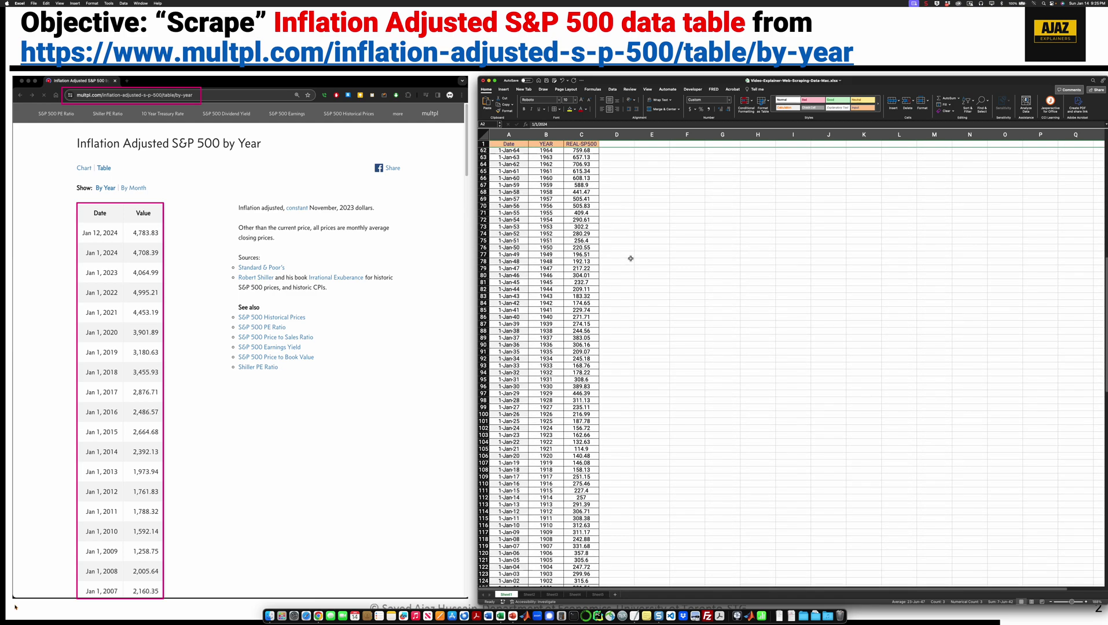
scroll(630, 258, "down", 15)
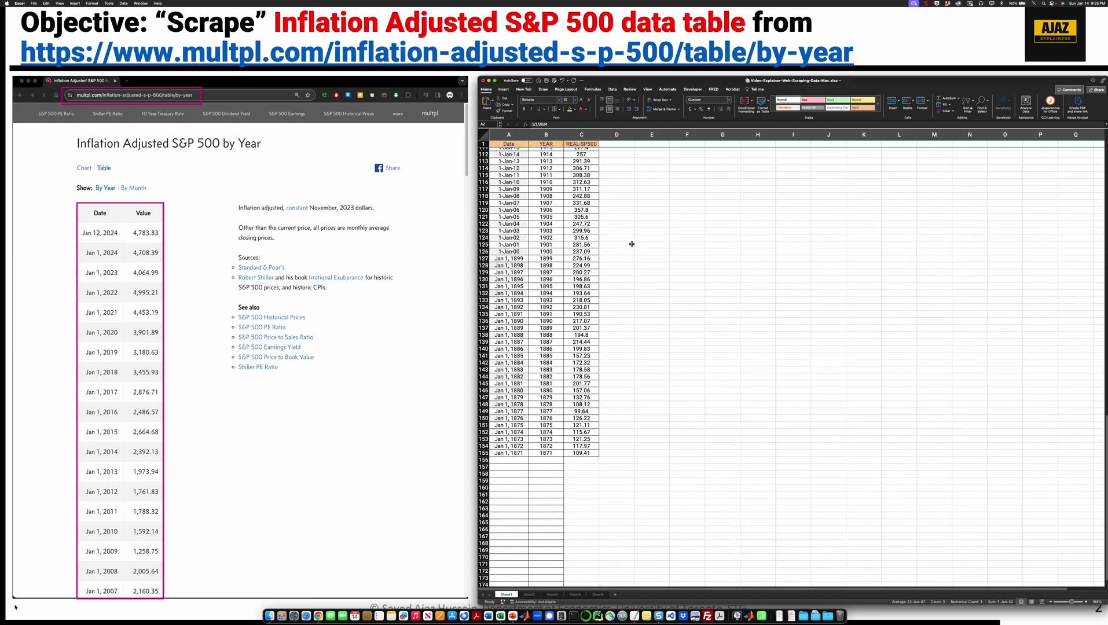
scroll(631, 243, "up", 16)
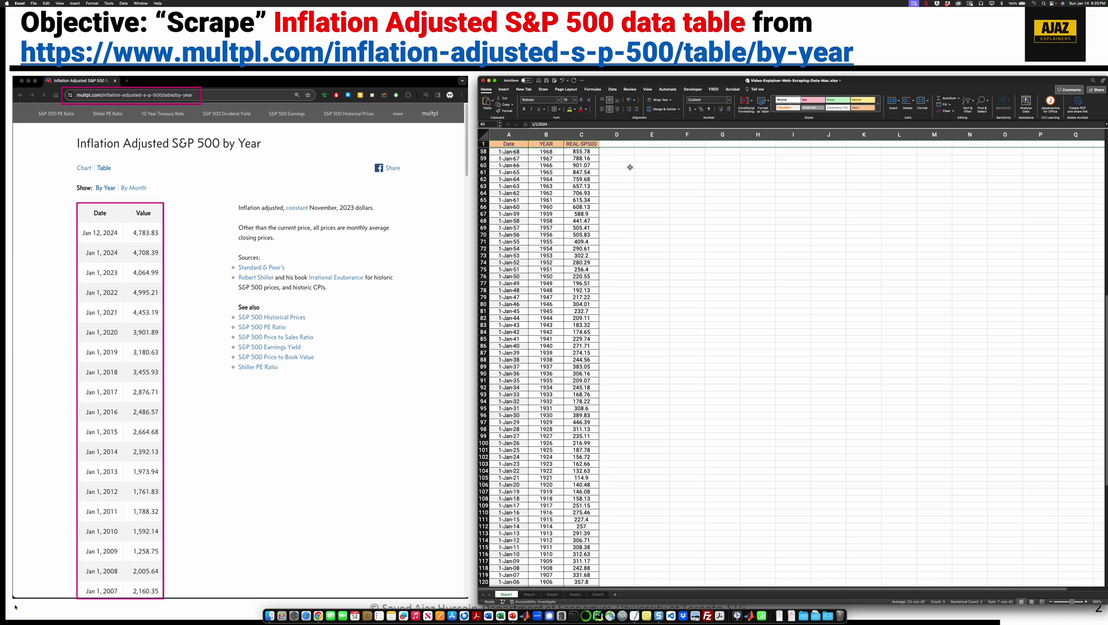
scroll(630, 167, "up", 15)
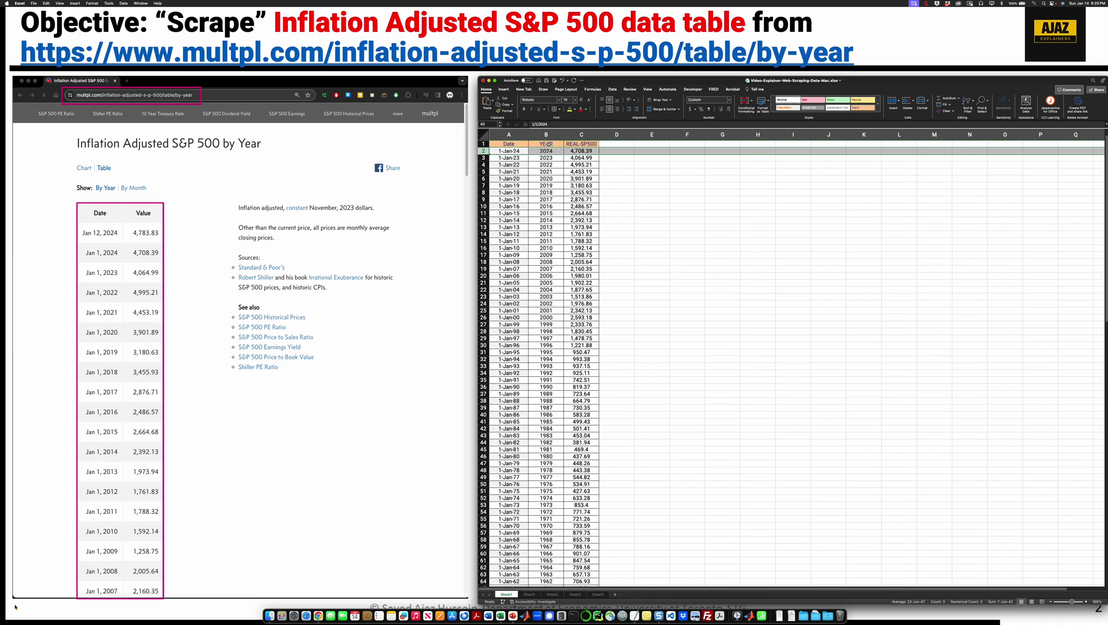
Copy the YEAR and REAL-SP500 columns and paste them as values starting at E1.
left_click_drag(549, 144, 570, 148)
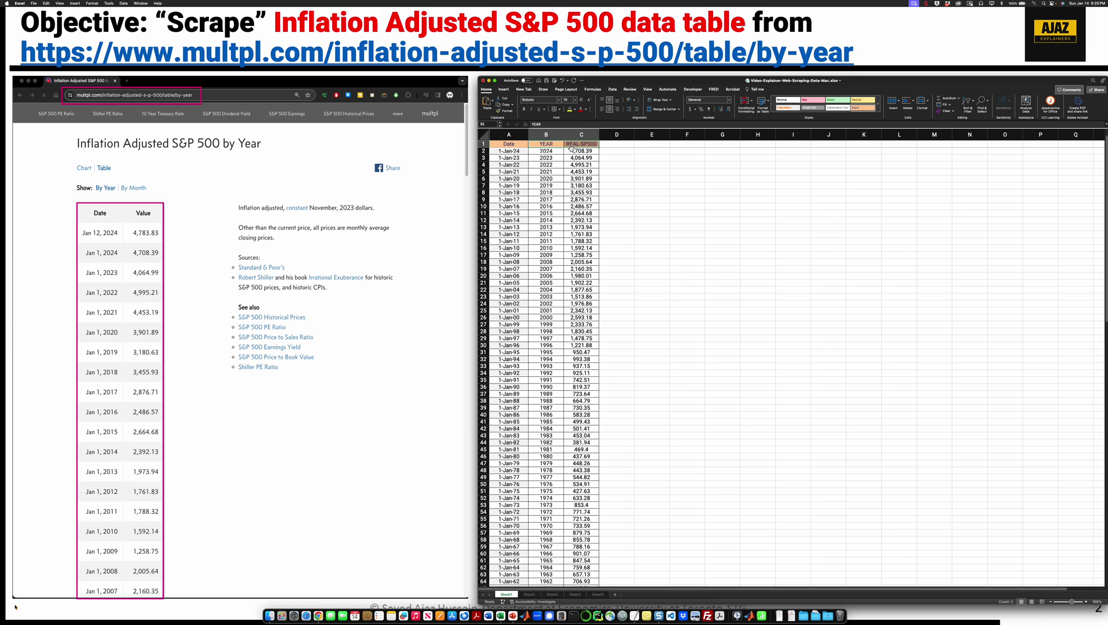
key("super+shift+Down")
key("super+c")
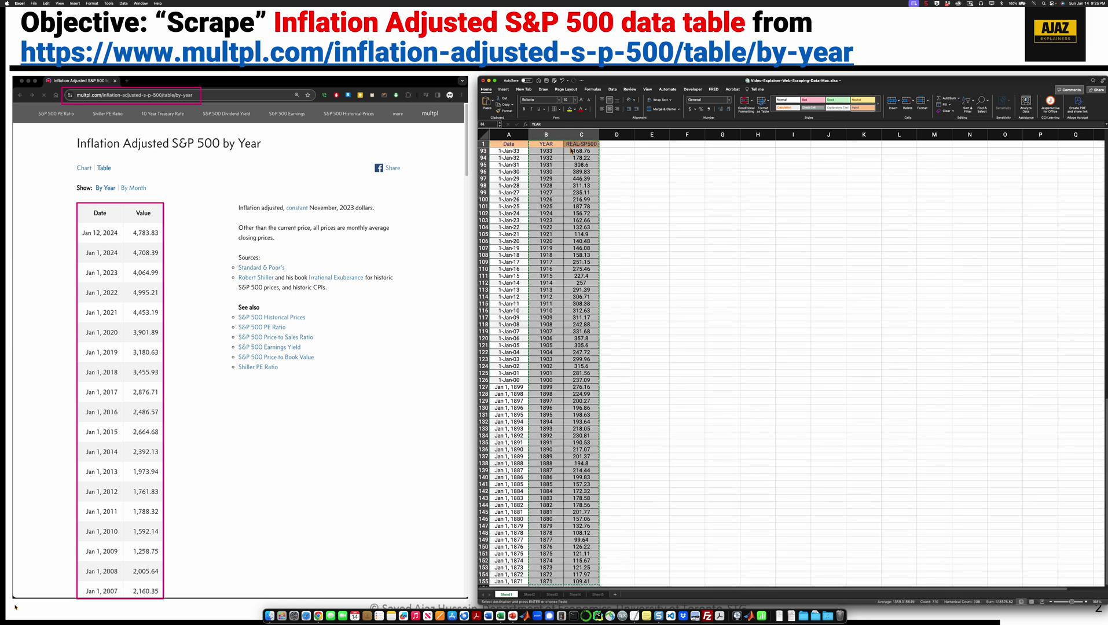
key("ctrl+Home")
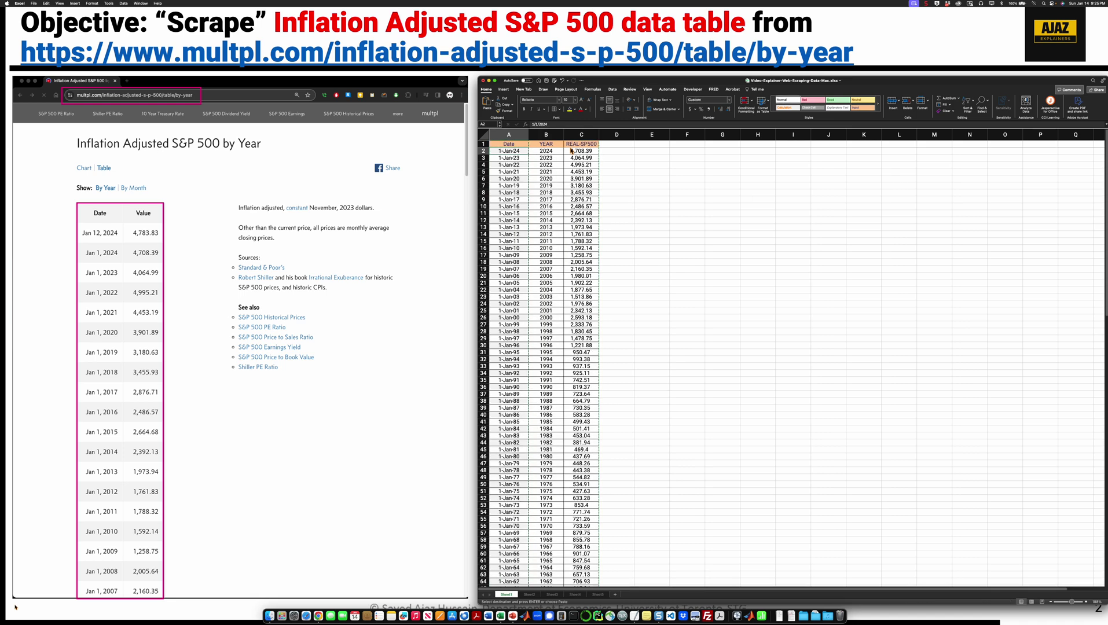
left_click(658, 145)
right_click(659, 146)
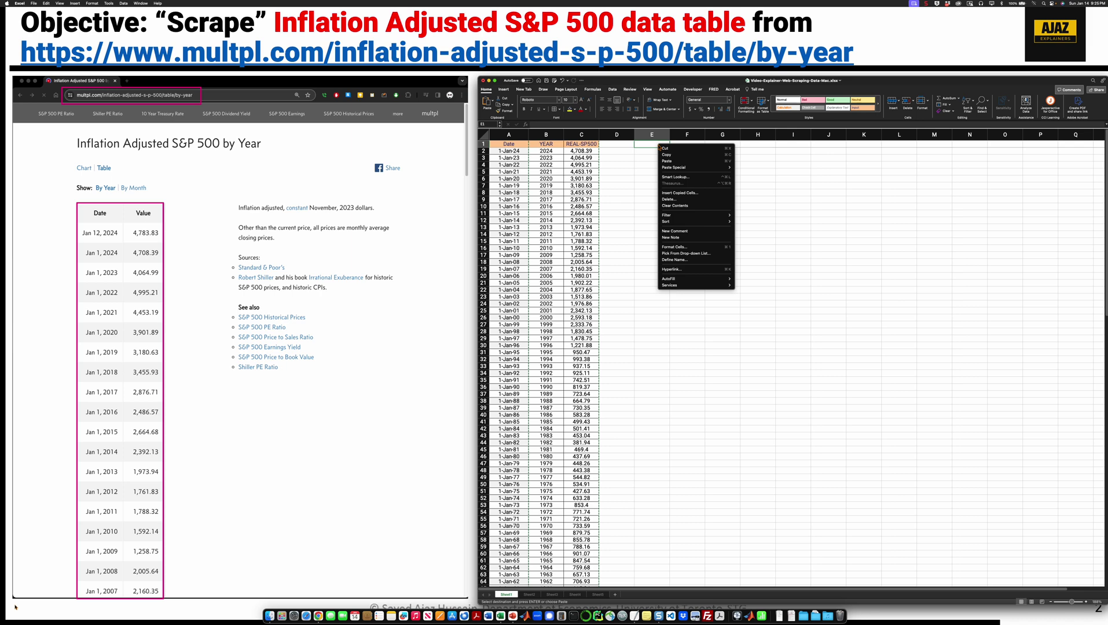
mouse_move(711, 167)
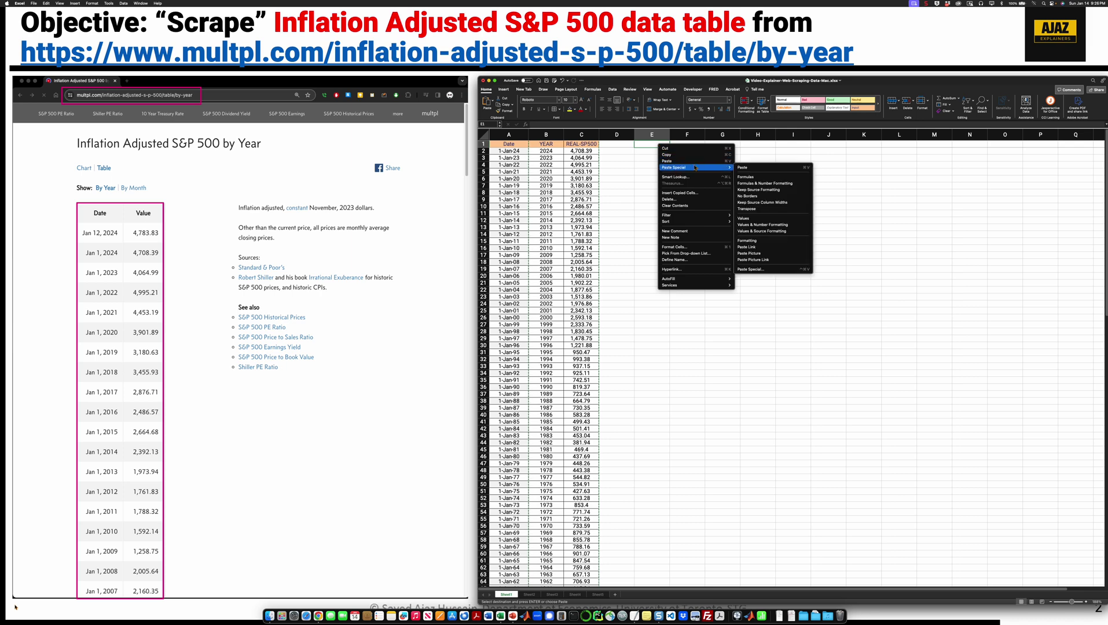
left_click(746, 219)
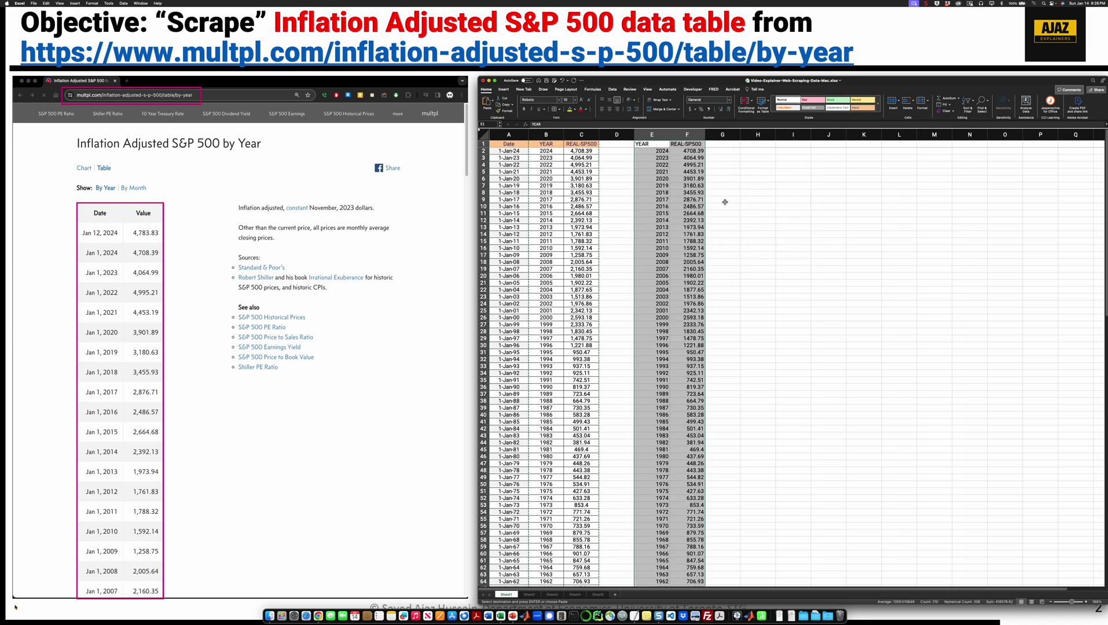
Center and middle-align the pasted data and give headers E1:F1 the green Good style.
left_click(610, 110)
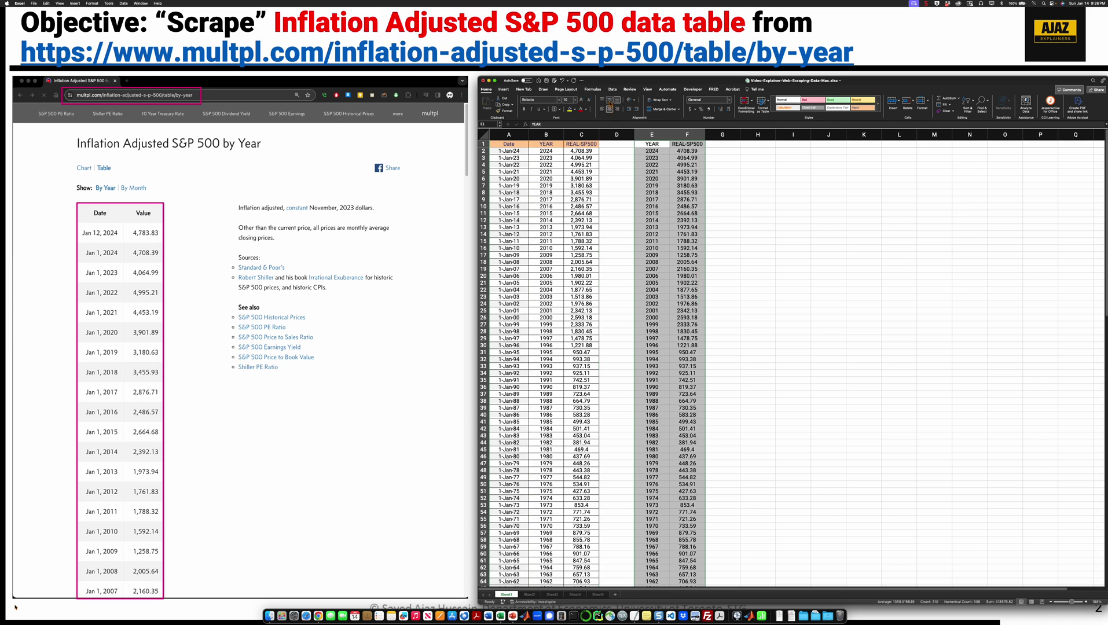
left_click(610, 101)
left_click(652, 145)
left_click_drag(654, 146, 687, 145)
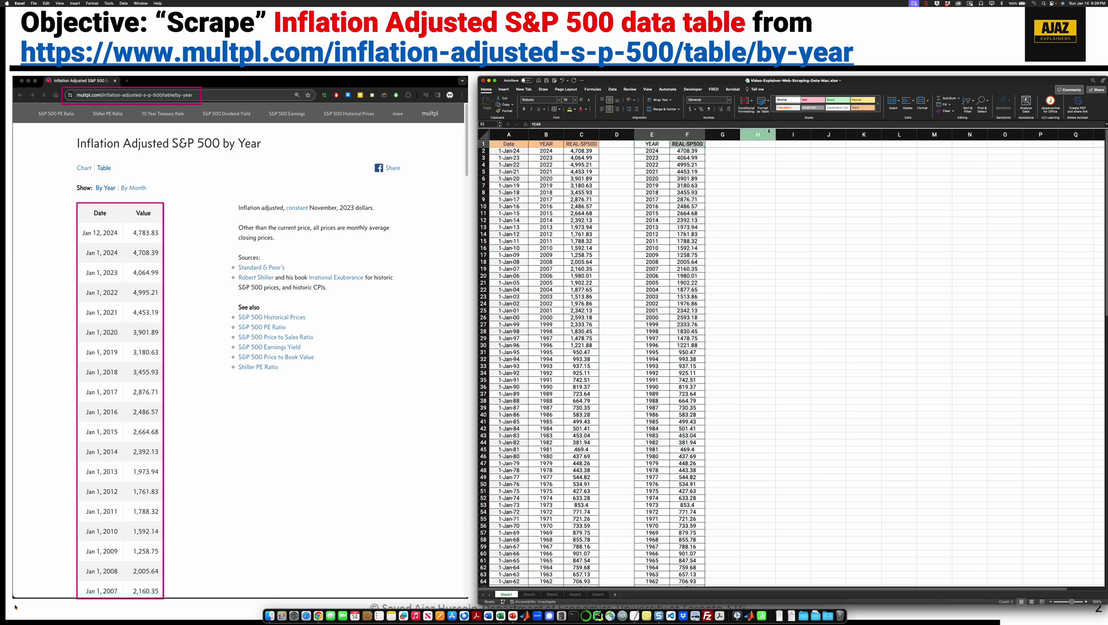
left_click(841, 100)
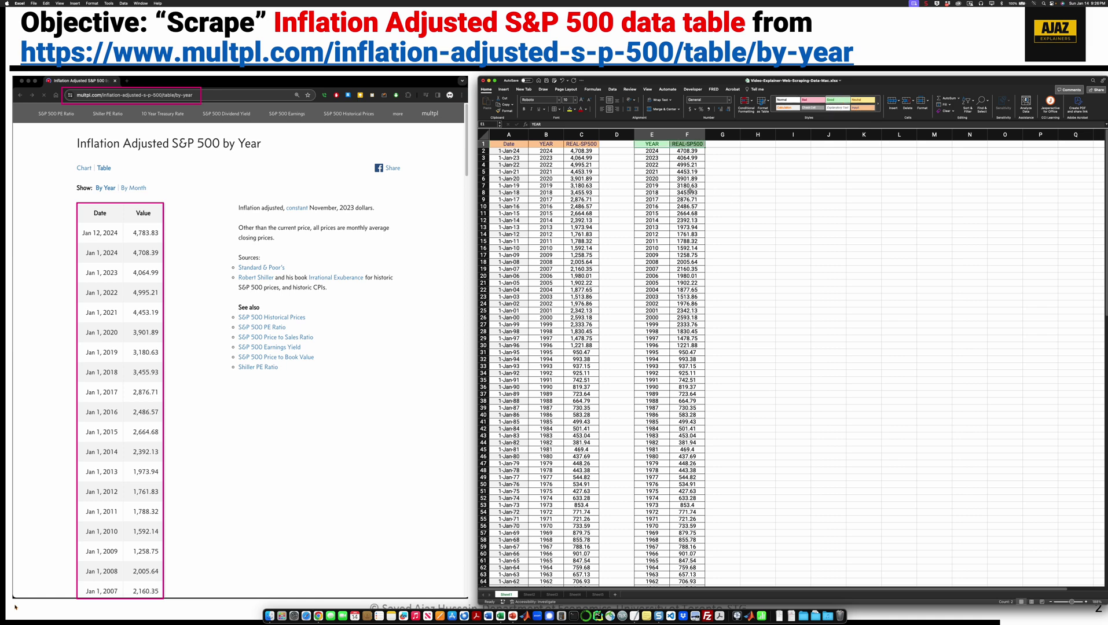
Sort E1:F155 by YEAR from smallest to largest, so 1871 comes first.
left_click(652, 146)
left_click_drag(652, 146, 673, 146)
key("super+shift+Down")
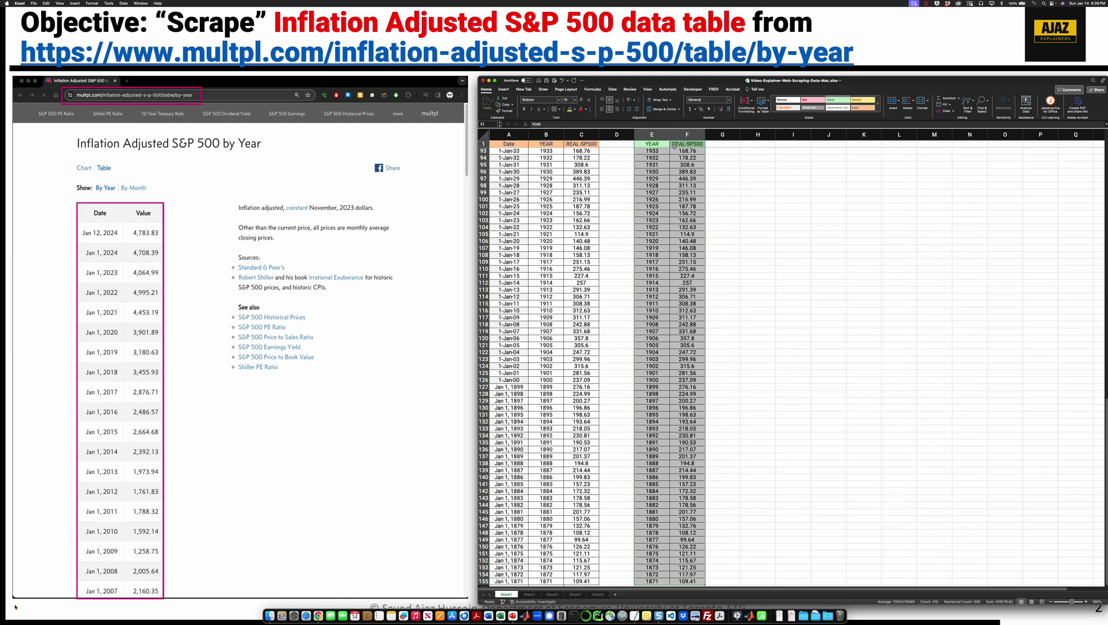
left_click(612, 89)
left_click(725, 103)
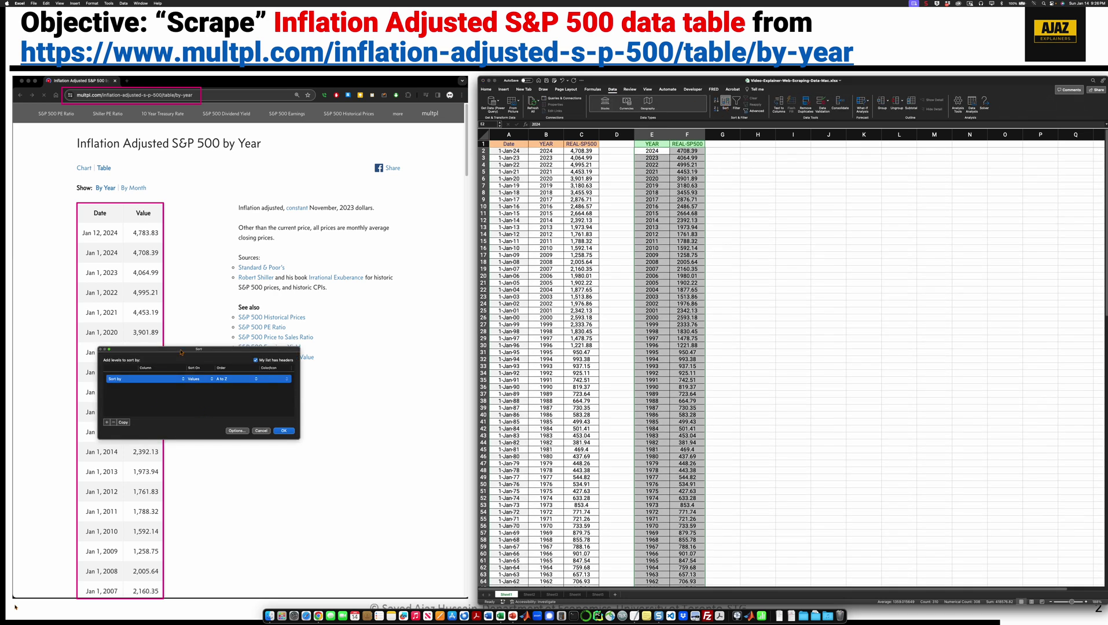
left_click_drag(181, 351, 820, 192)
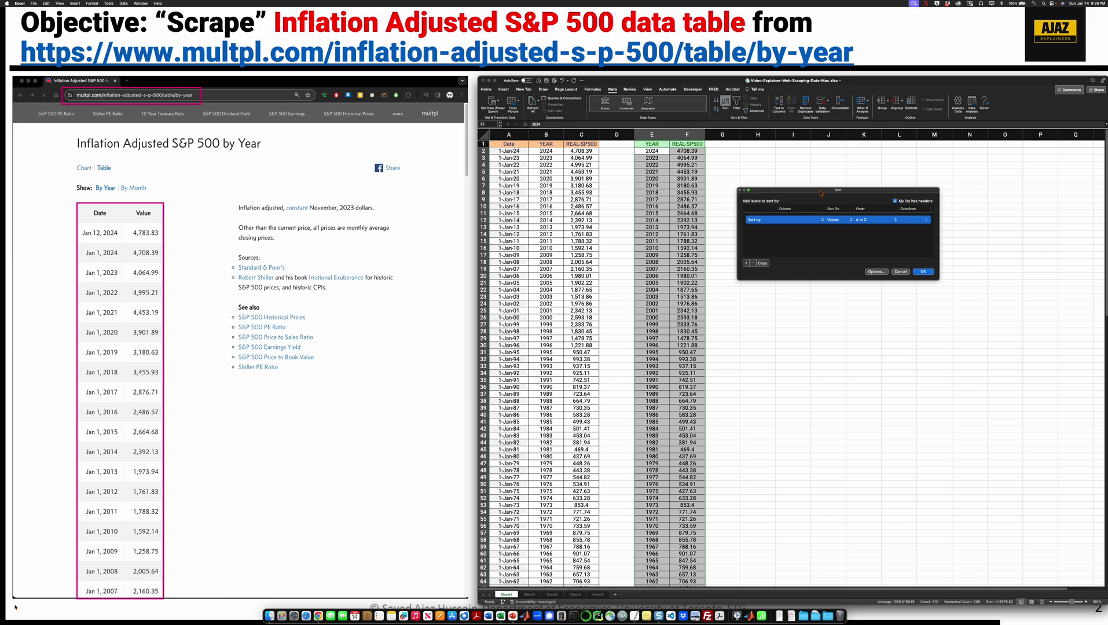
left_click(822, 221)
left_click(789, 222)
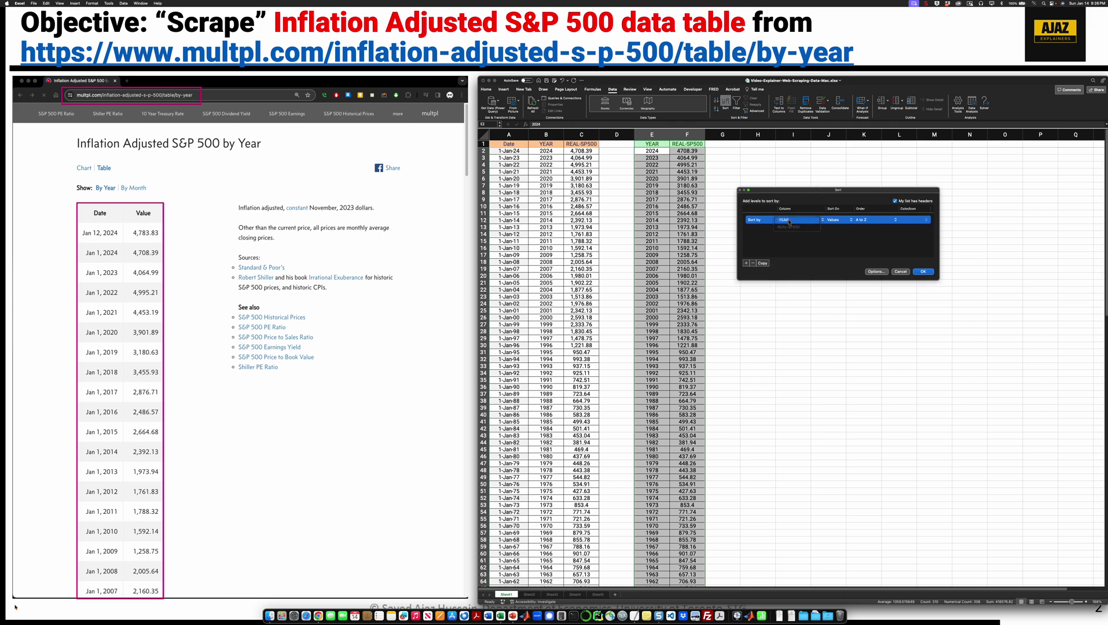
left_click(922, 272)
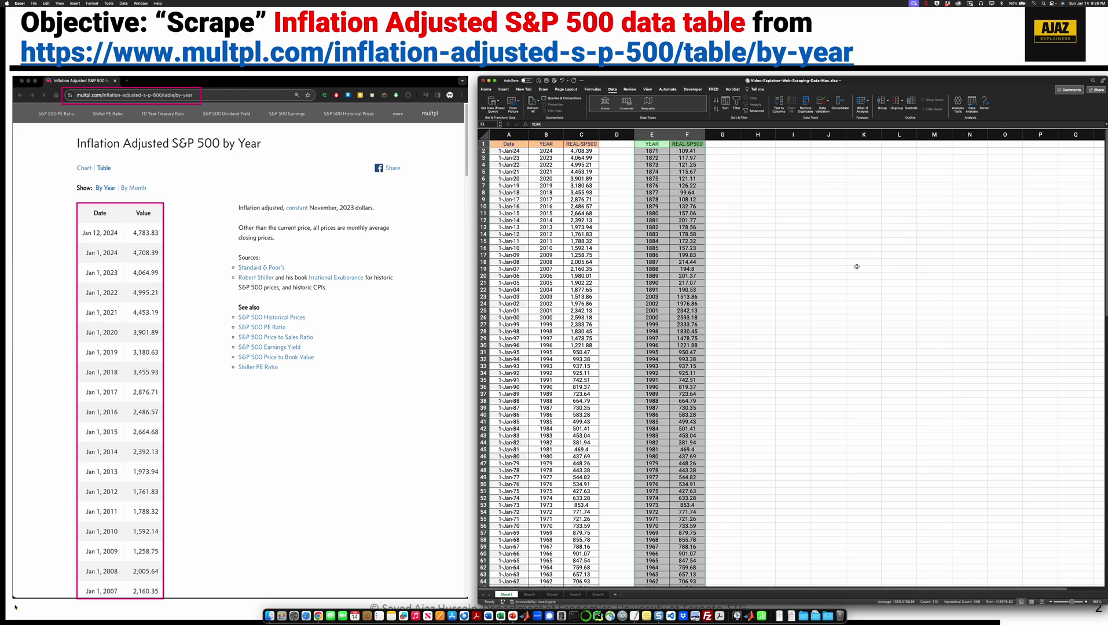
Select the YEAR and REAL-SP500 data from the 2024 row up to the headers E1:F1.
left_click(806, 268)
scroll(721, 265, "down", 20)
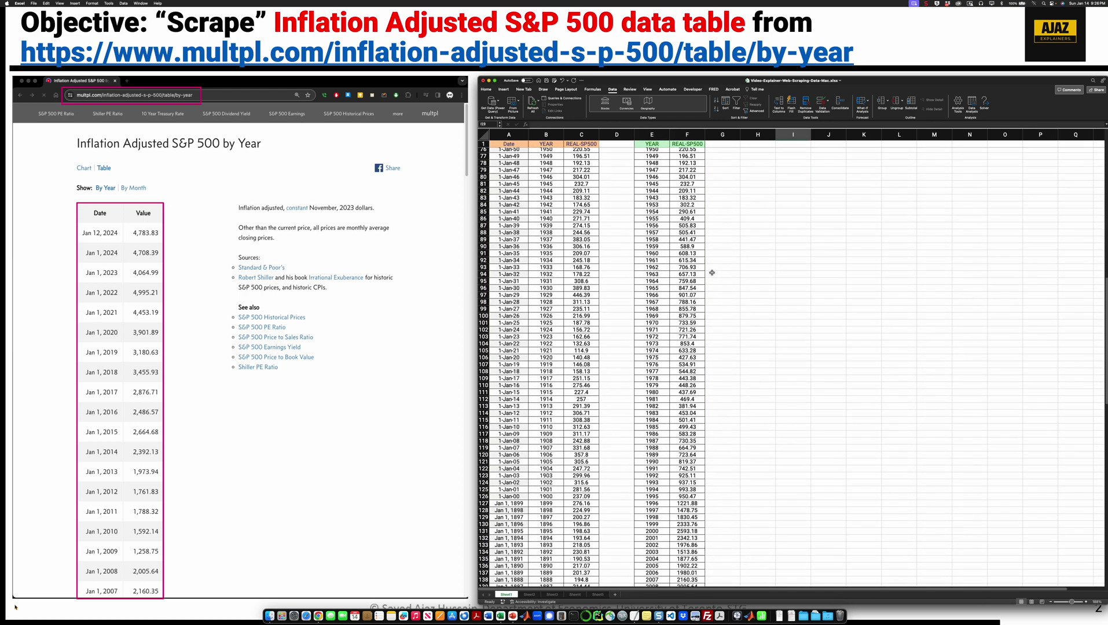
scroll(713, 255, "up", 20)
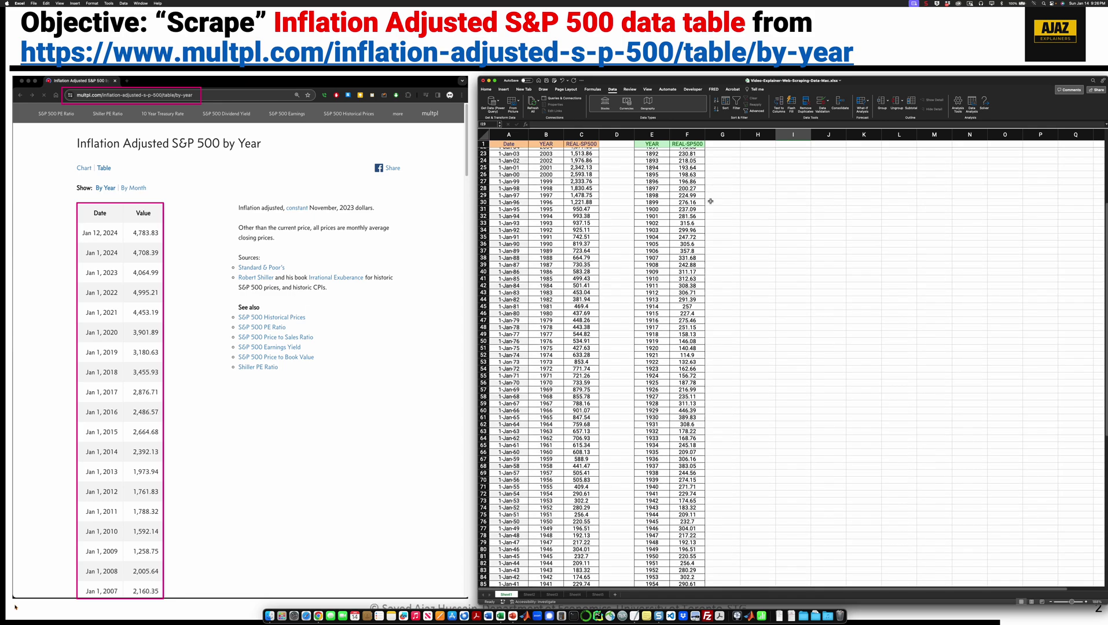
scroll(709, 195, "down", 20)
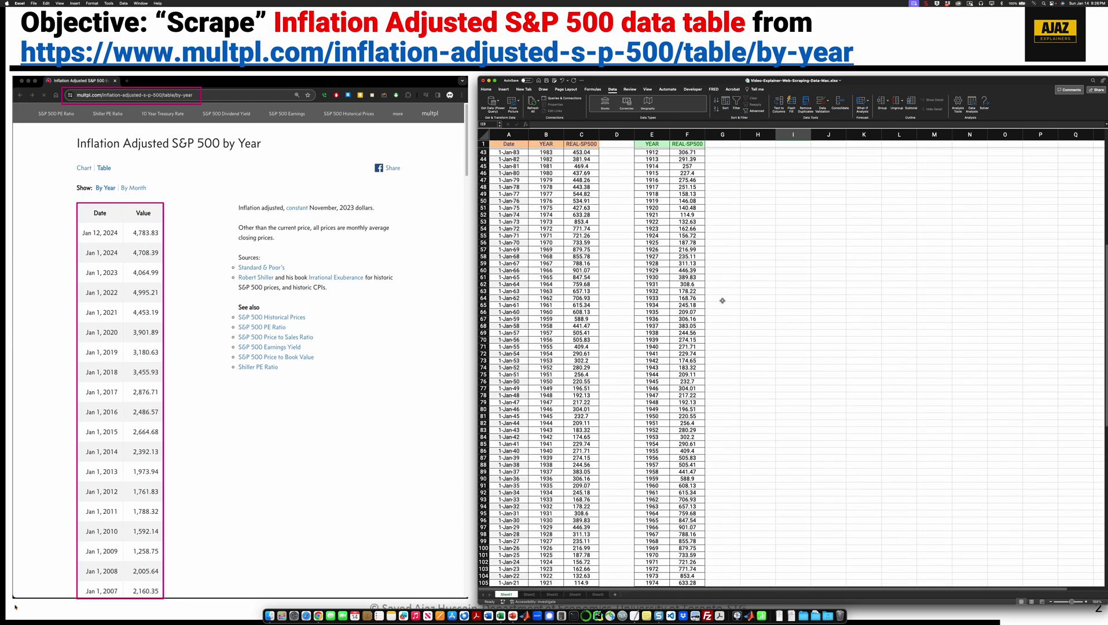
left_click_drag(648, 327, 673, 328)
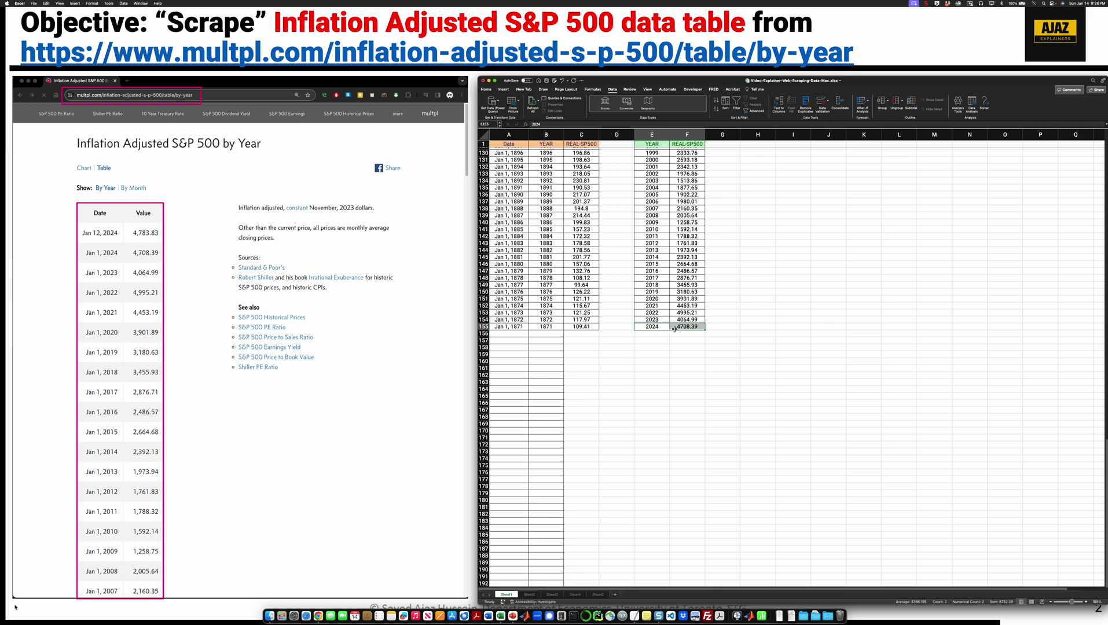
key("super+shift+Up")
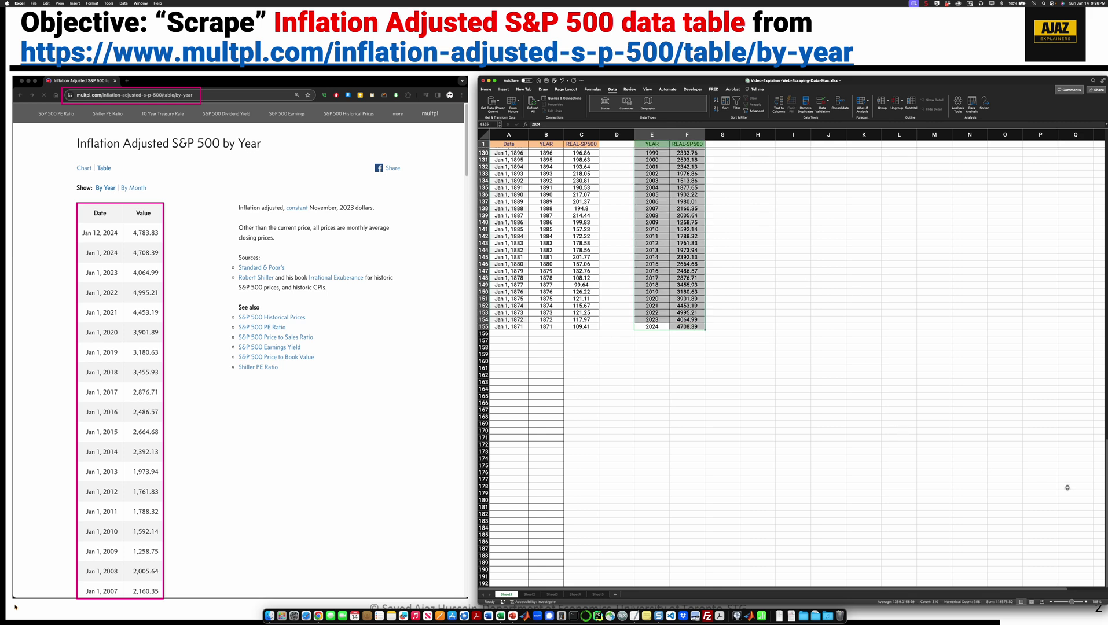
scroll(1106, 431, "up", 2)
scroll(1105, 431, "up", 20)
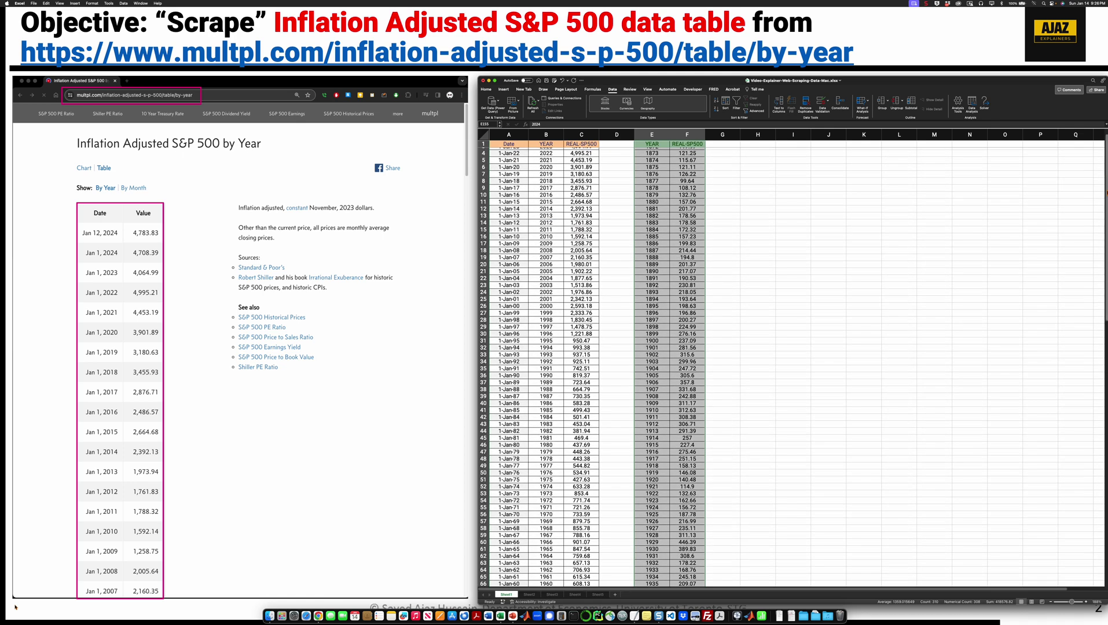
scroll(1105, 431, "up", 1)
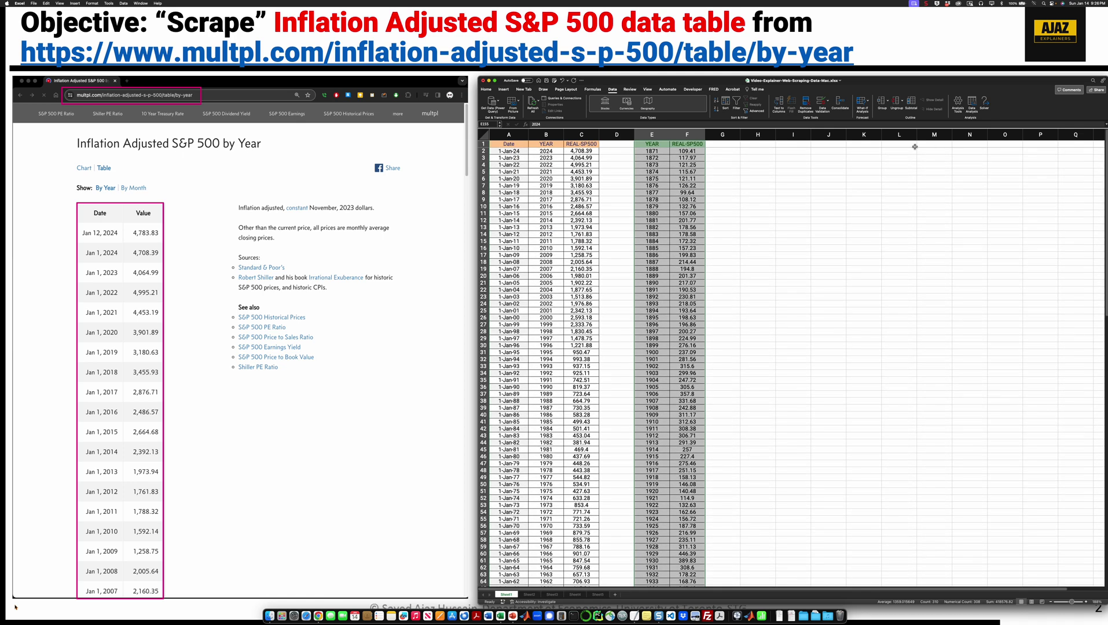
Insert a 2-D line chart and place it at the top beside the data.
left_click(504, 89)
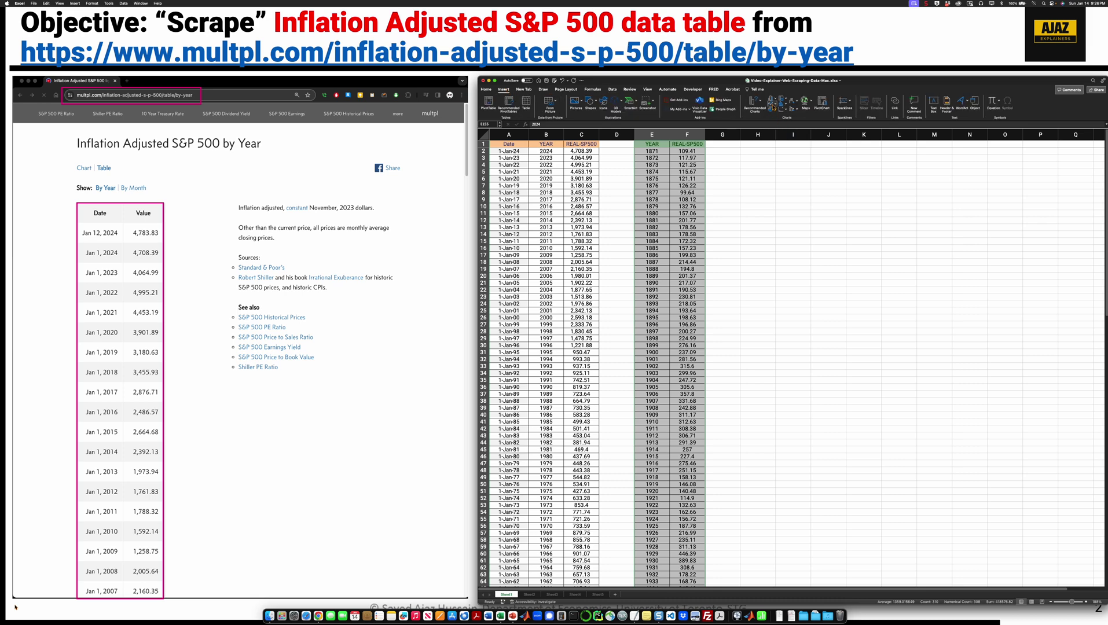
left_click(773, 103)
left_click(783, 129)
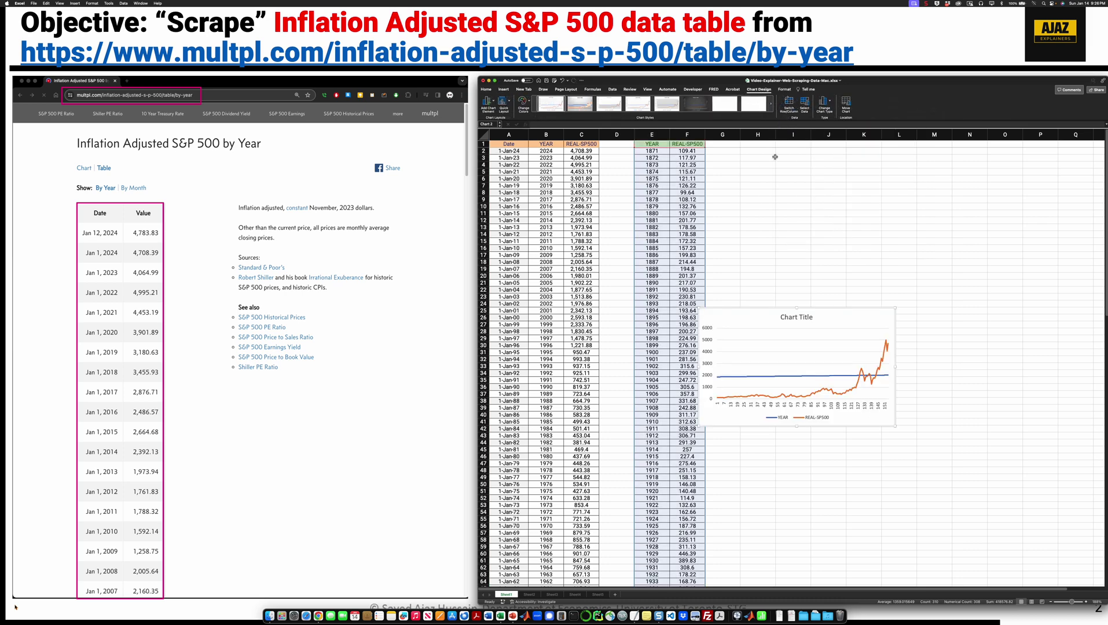
left_click_drag(735, 315, 767, 157)
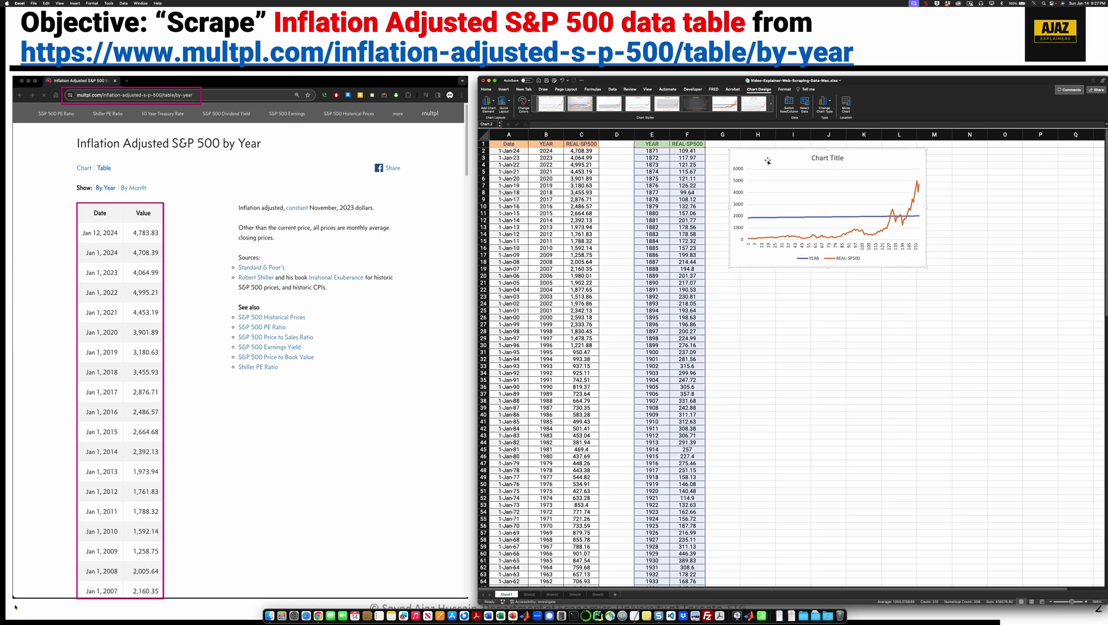
Move the chart to a new sheet named Chart-Real-SP500 and zoom out to view it whole.
right_click(767, 162)
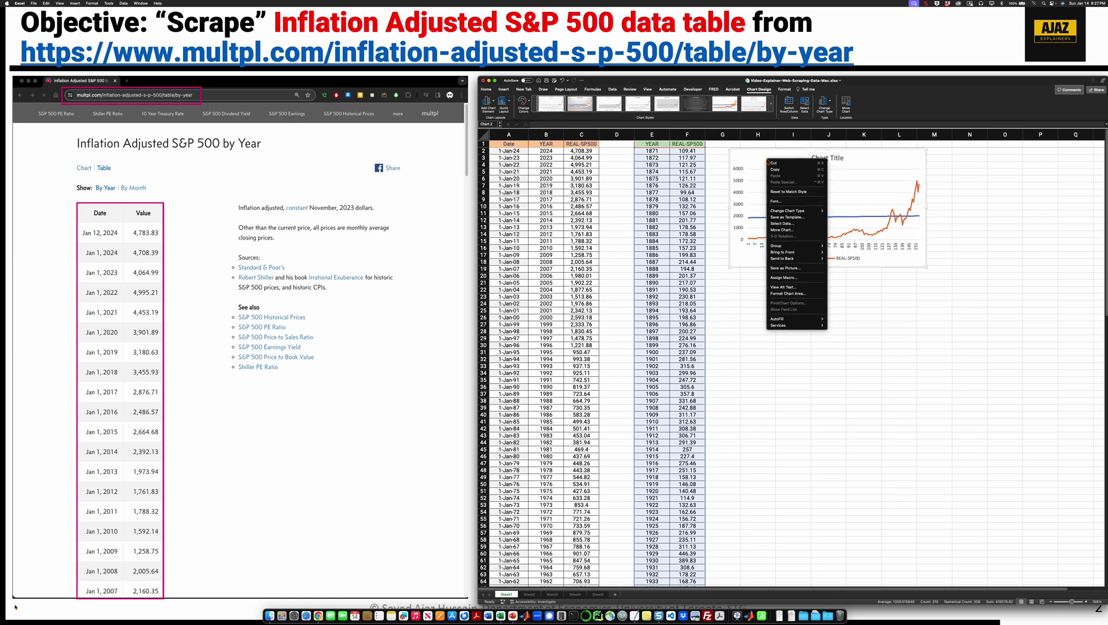
left_click(785, 231)
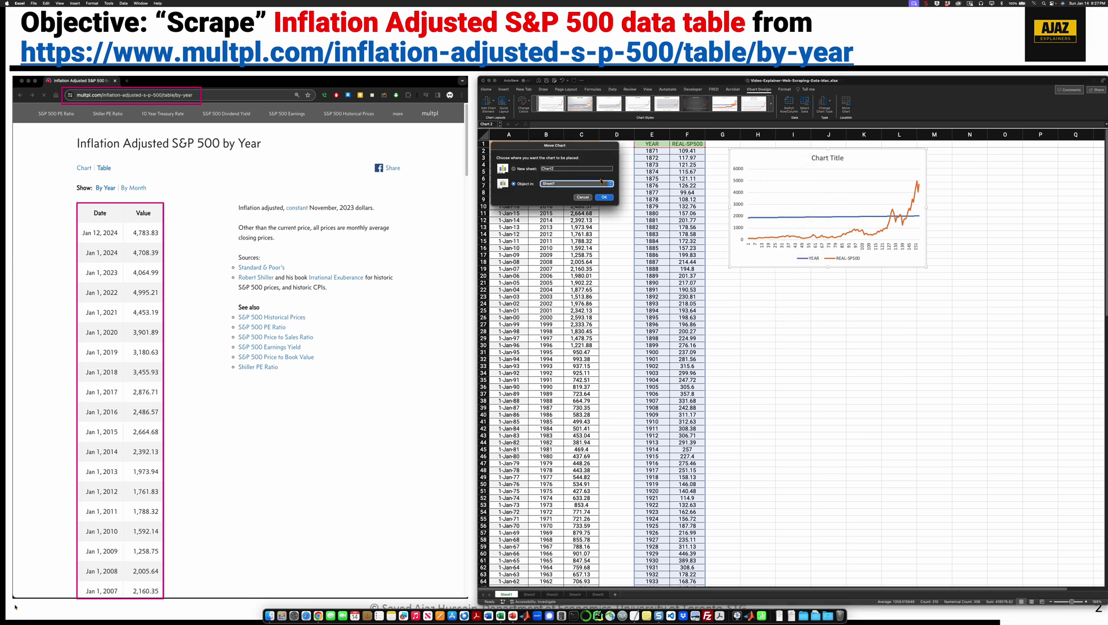
left_click(513, 169)
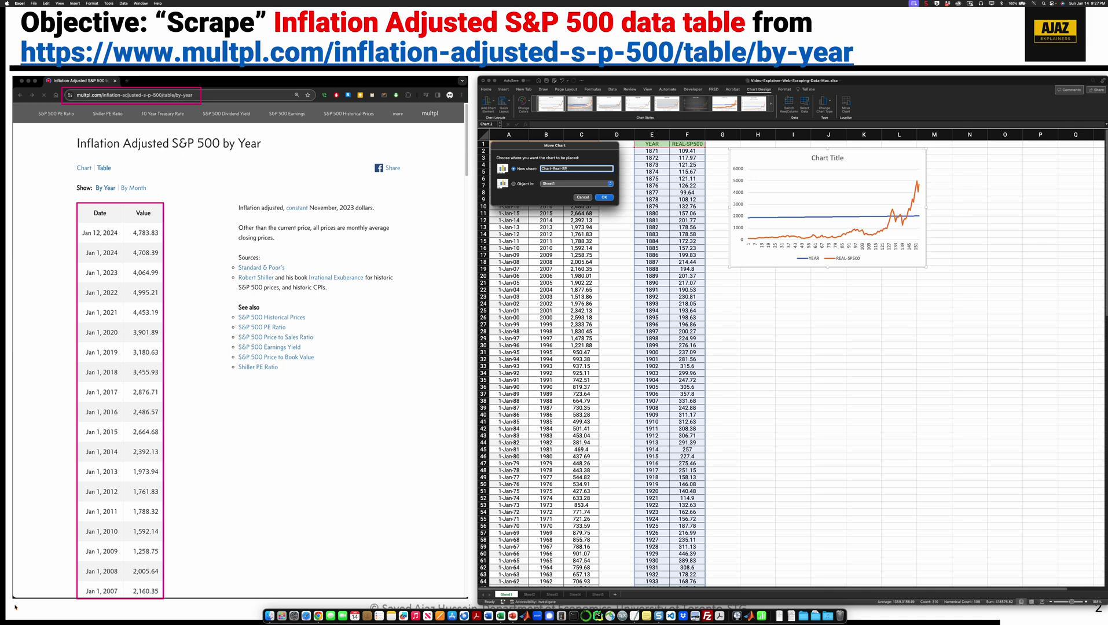
key("Return")
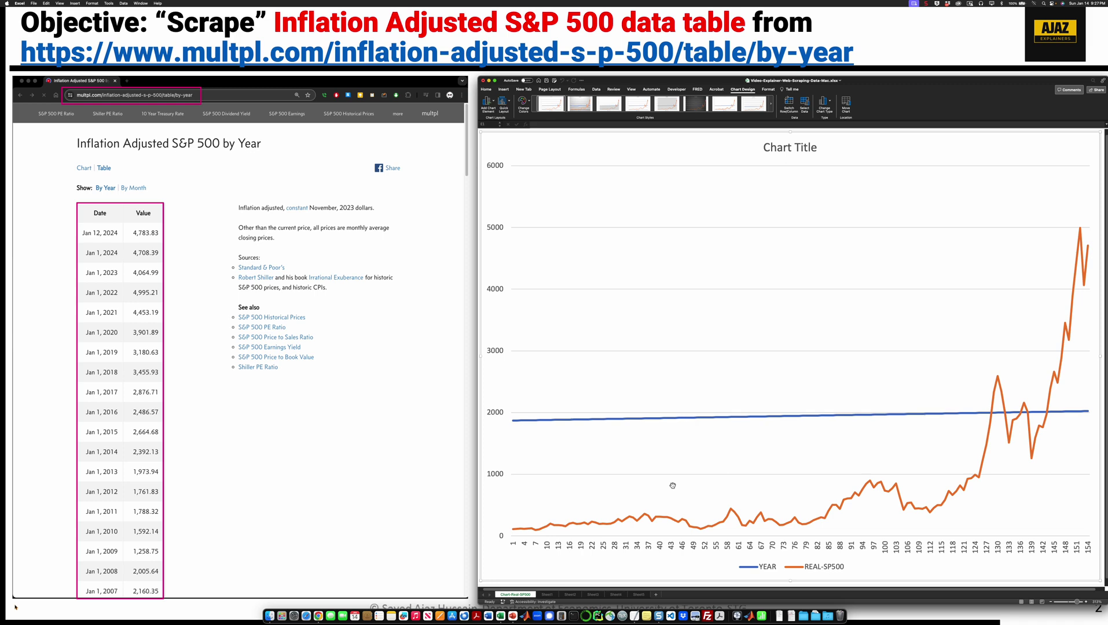
left_click_drag(1077, 604, 1074, 604)
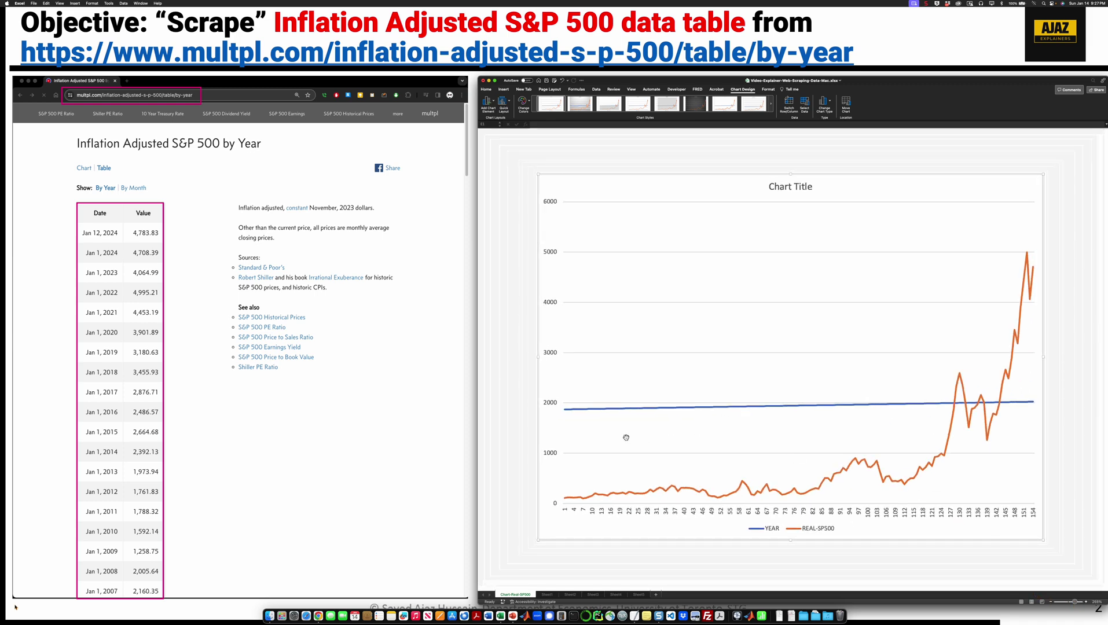
Delete the YEAR series from the chart and apply the dark chart style.
left_click(609, 410)
key("Delete")
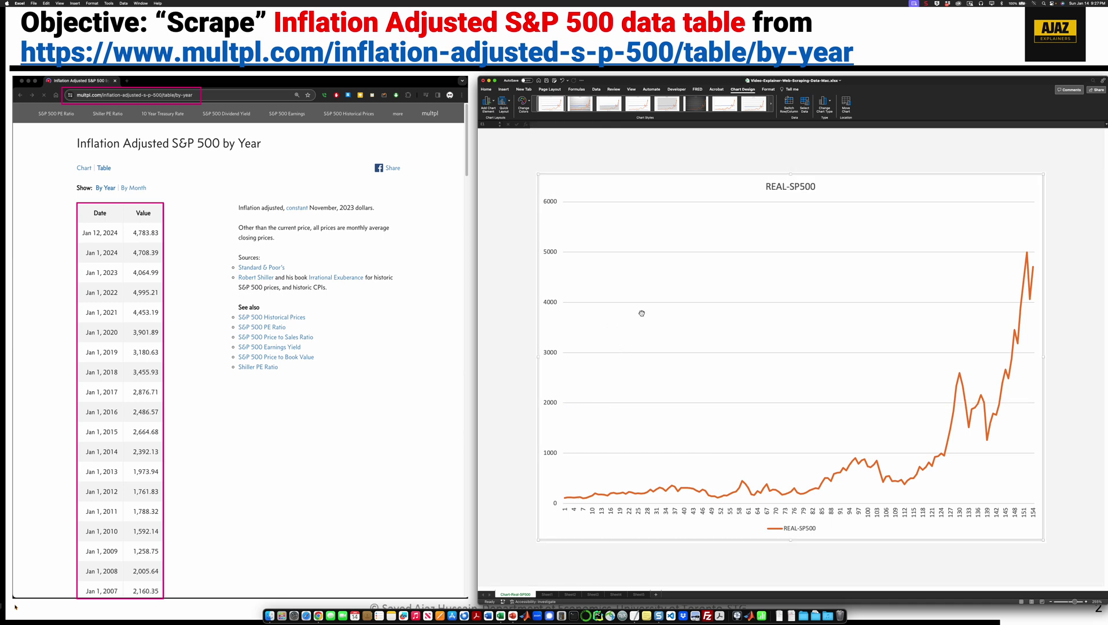
left_click(695, 104)
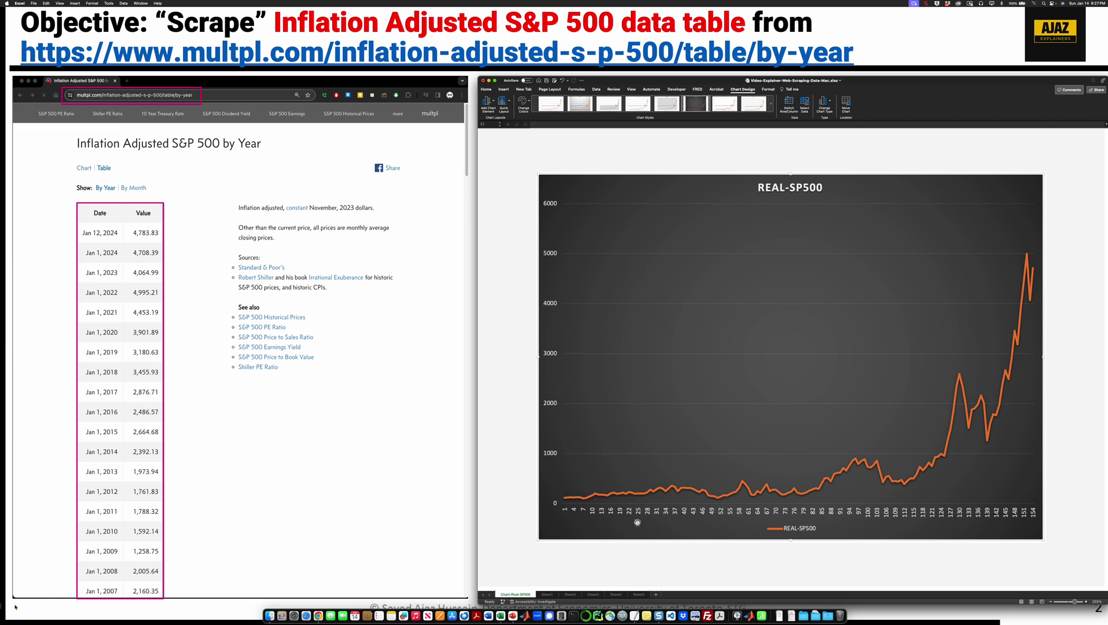
Set the horizontal axis labels to the years in cells E2:E155 via Select Data.
right_click(759, 305)
left_click(773, 335)
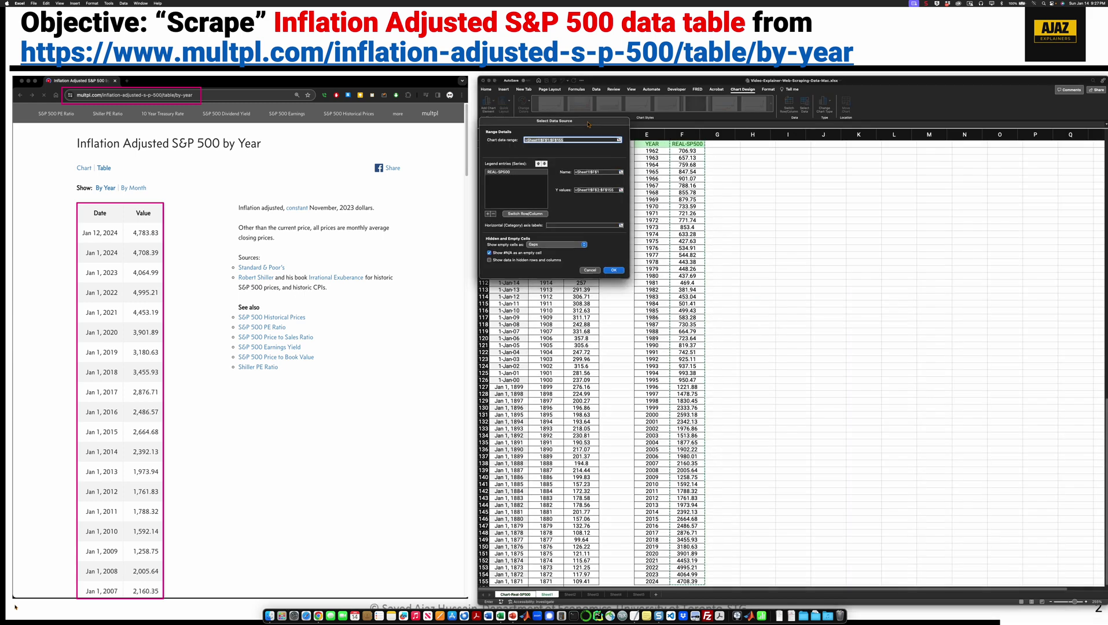
left_click_drag(588, 123, 884, 172)
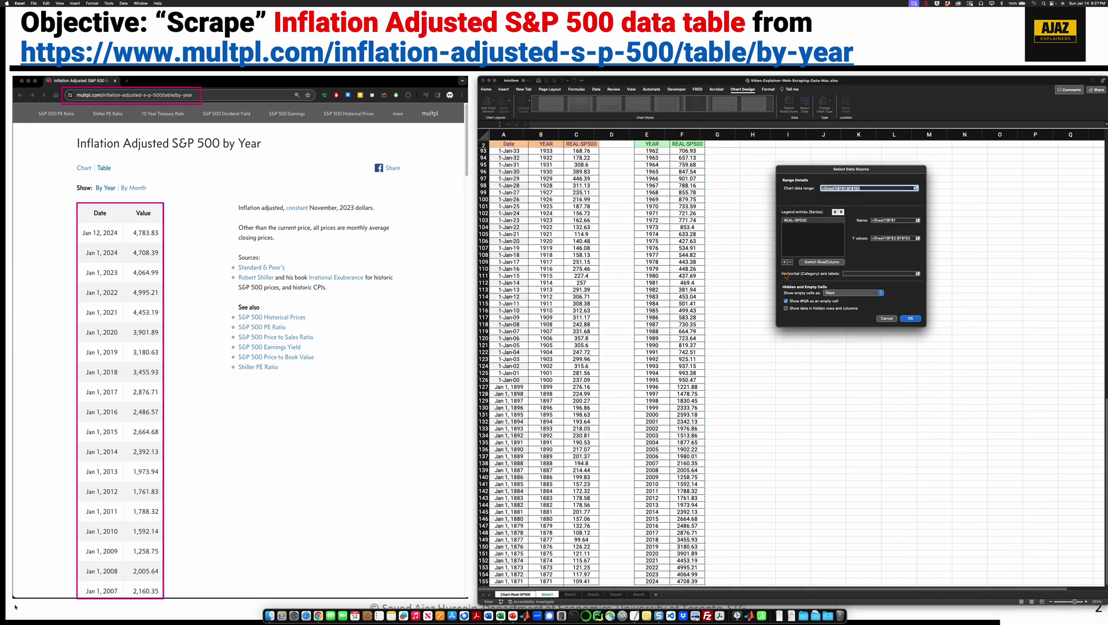
left_click(917, 274)
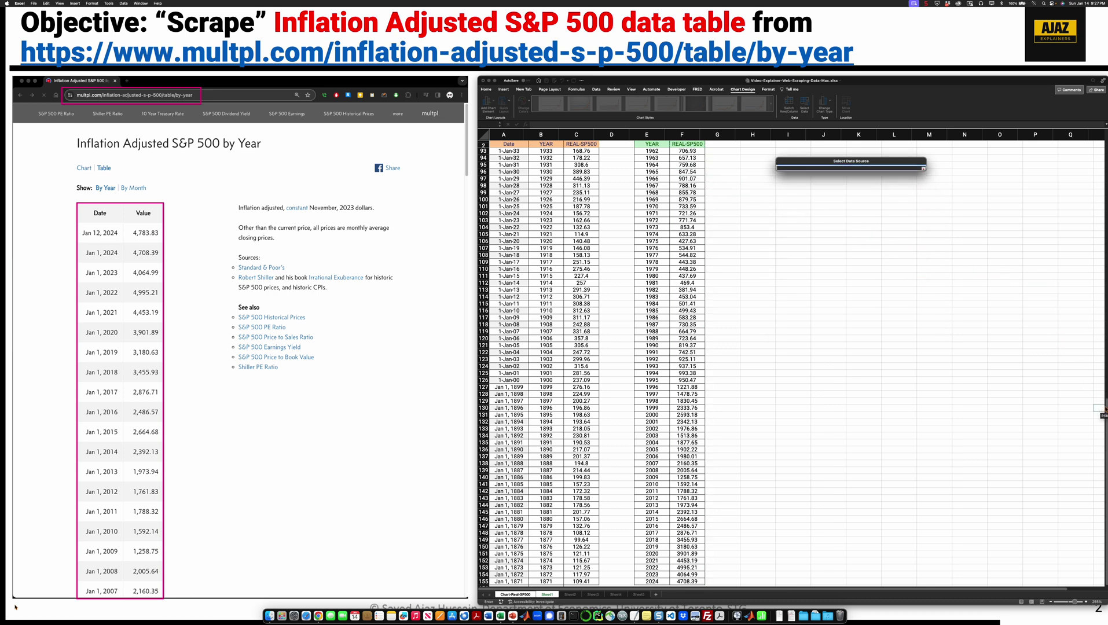
scroll(1098, 408, "up", 15)
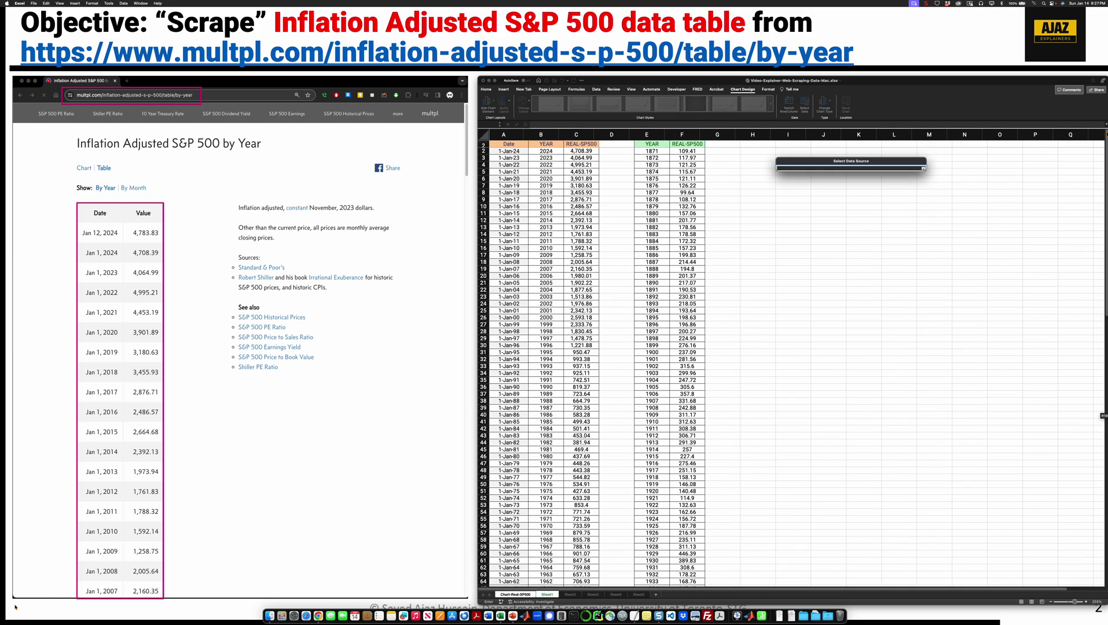
left_click(660, 152)
key("super+shift+Down")
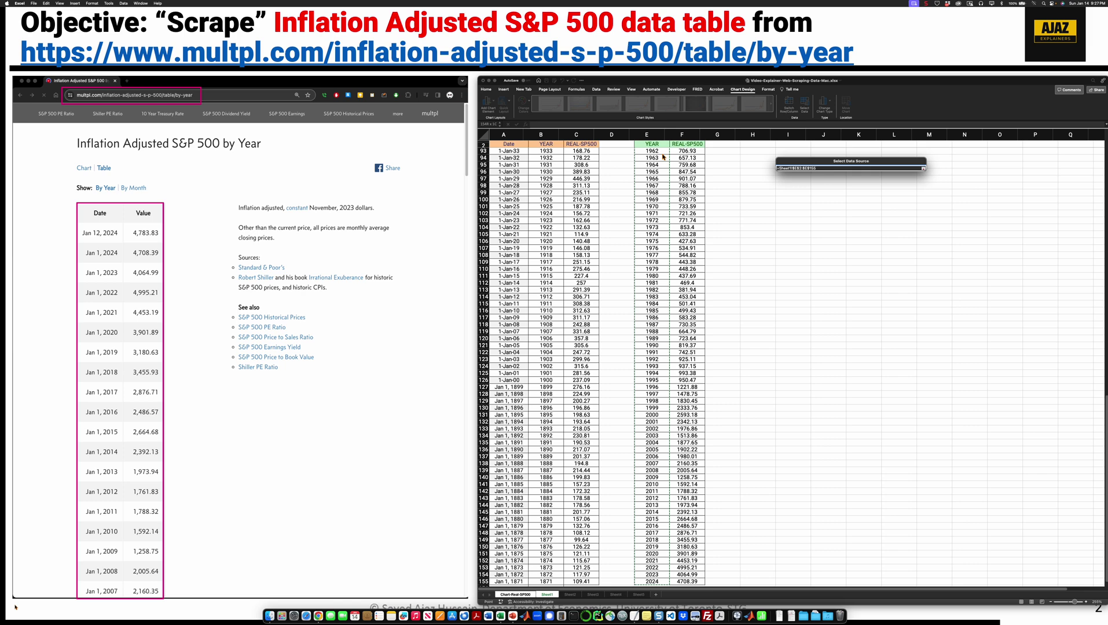
key("Return")
key("Return")
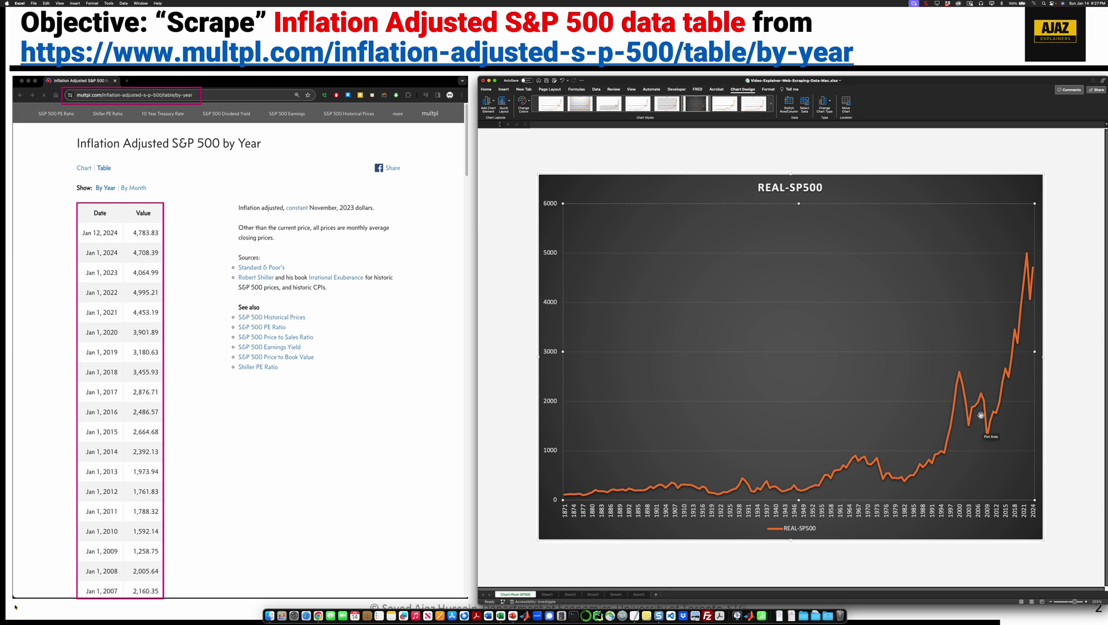
Format the REAL-SP500 series as a 1.25 pt solid smoothed line.
left_click(963, 396)
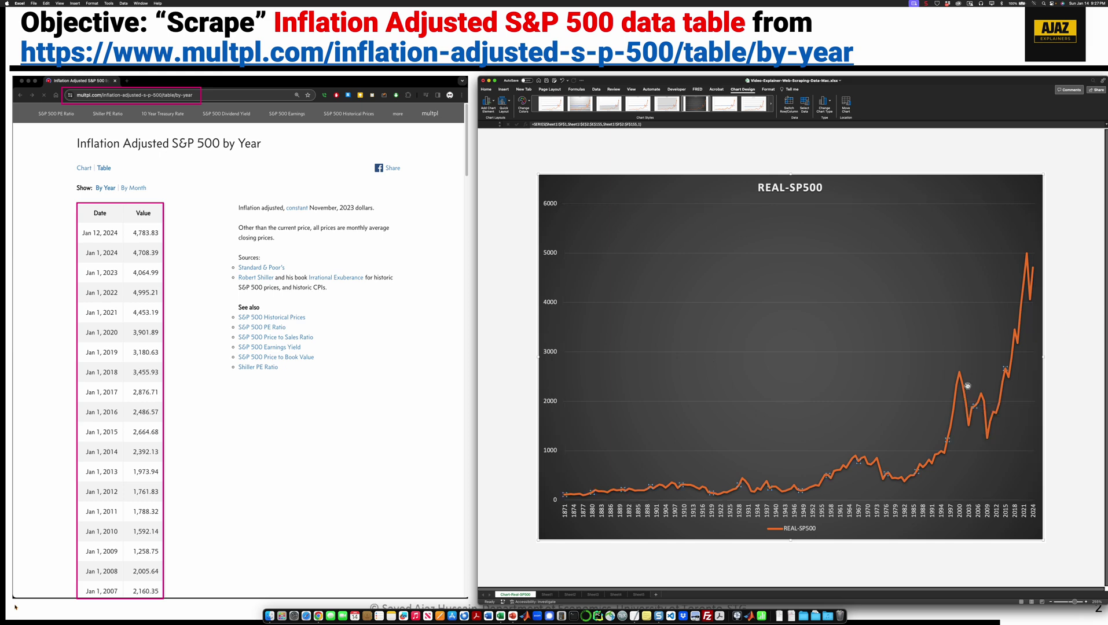
right_click(967, 405)
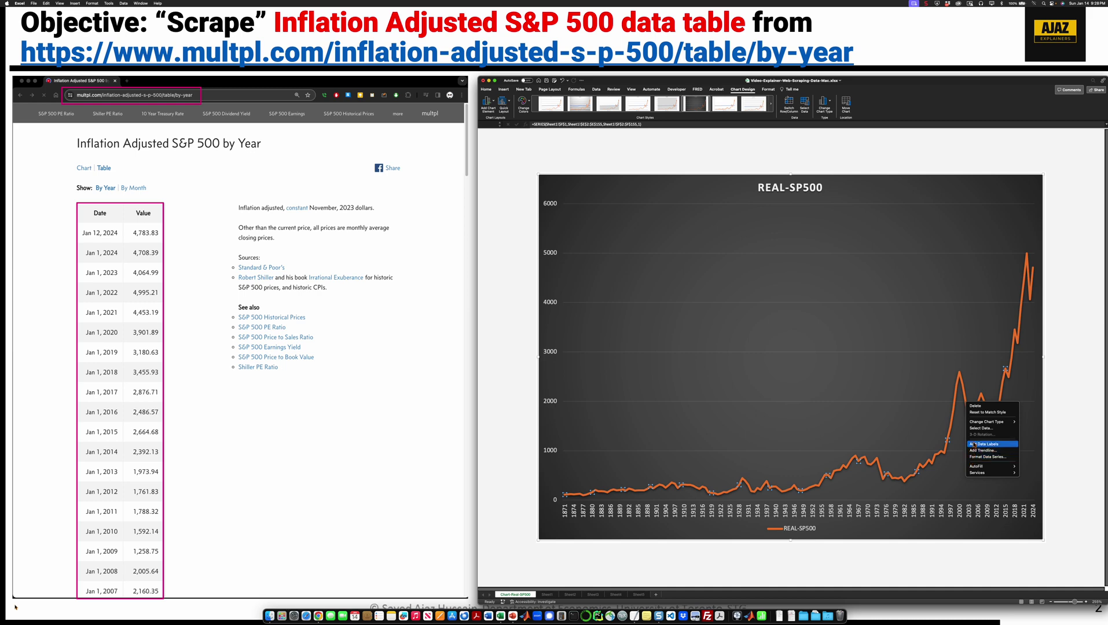
left_click(956, 376)
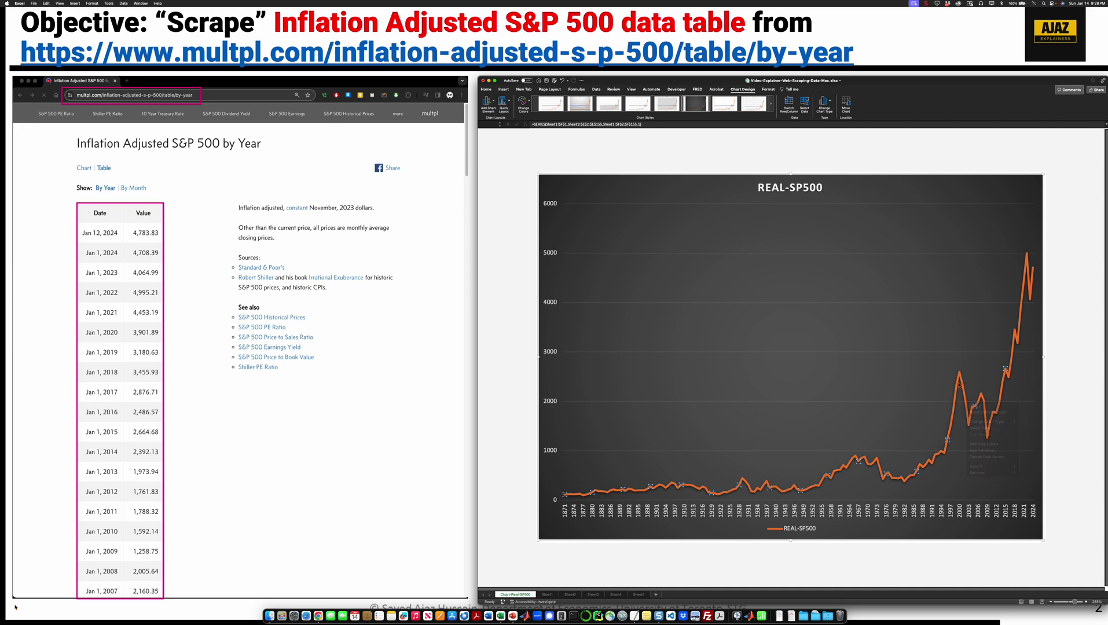
right_click(959, 374)
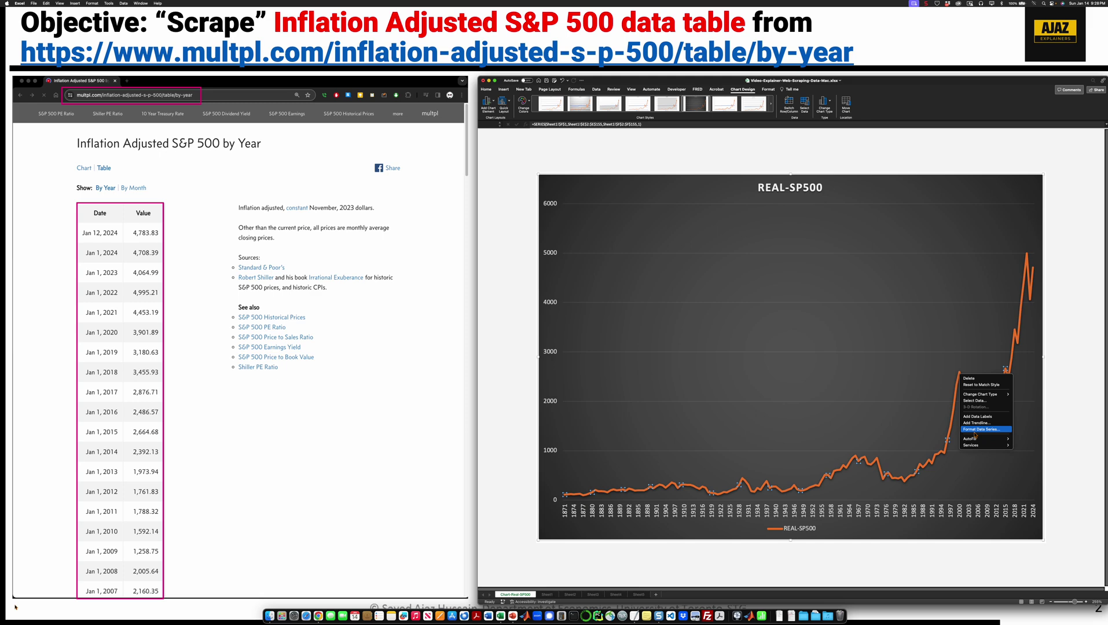
left_click(981, 429)
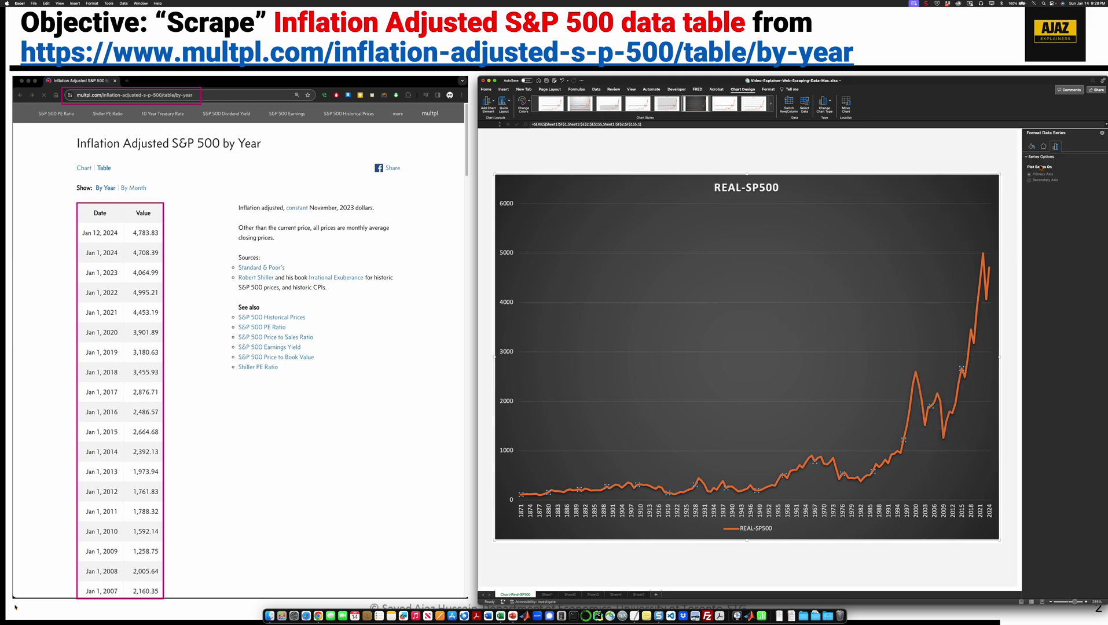
left_click(1031, 147)
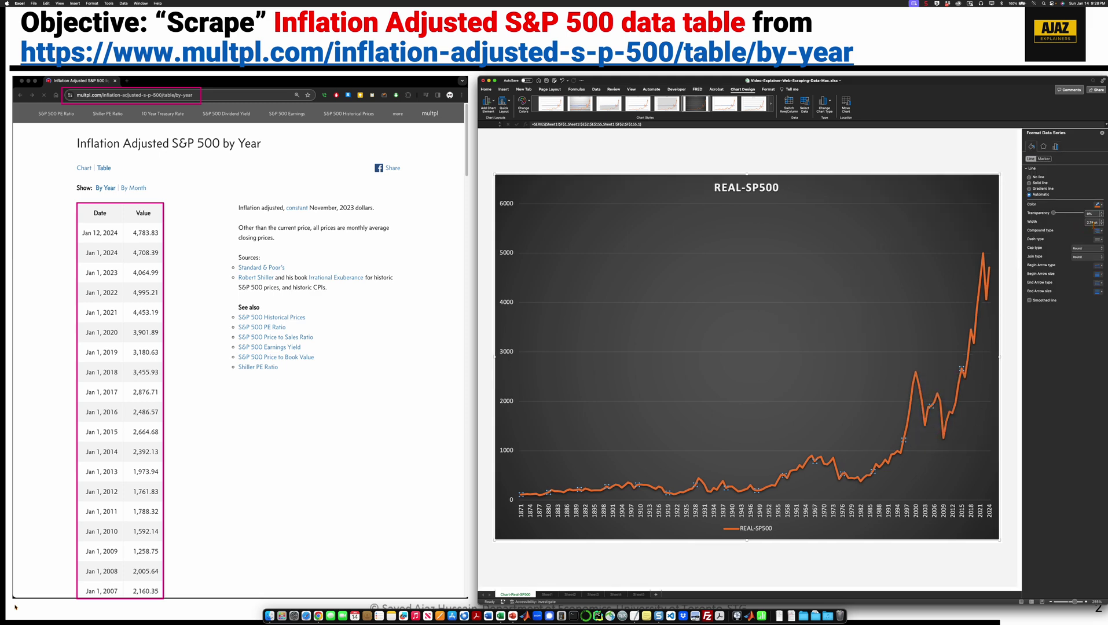
left_click(1102, 225)
left_click(1102, 224)
left_click(1102, 225)
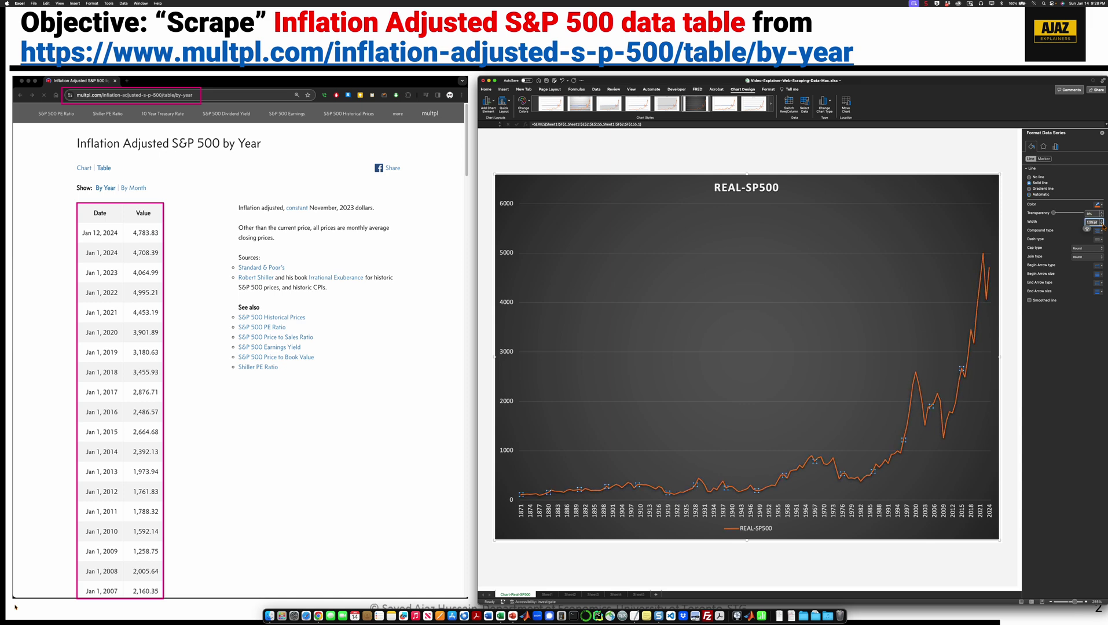
left_click(1029, 301)
left_click(1016, 334)
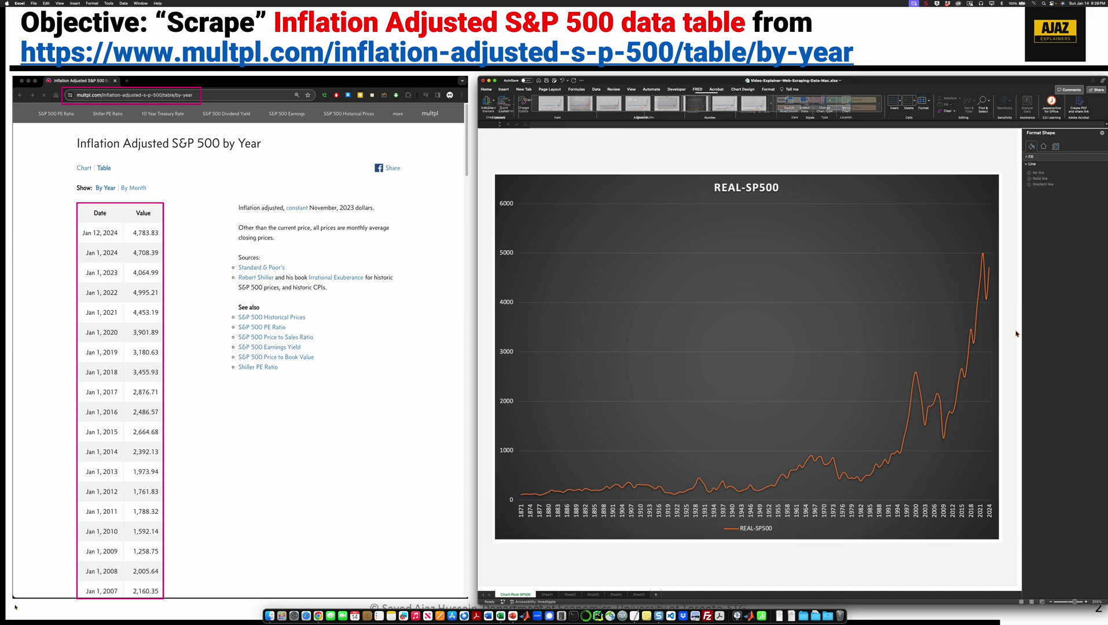
left_click(1102, 133)
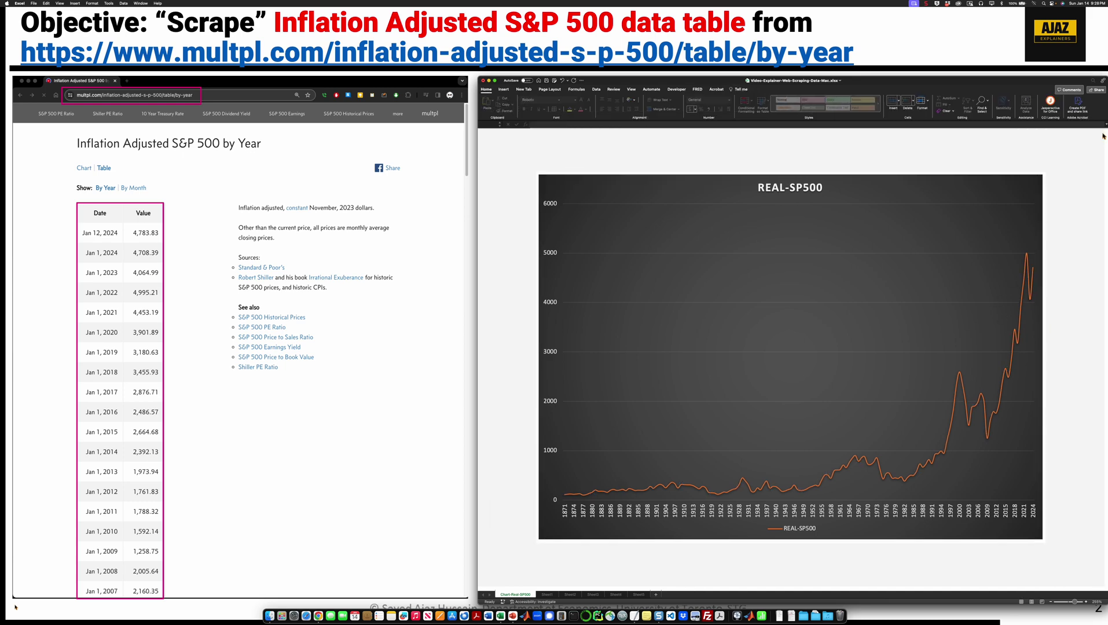
Delete the chart's legend from below the axis.
left_click(800, 530)
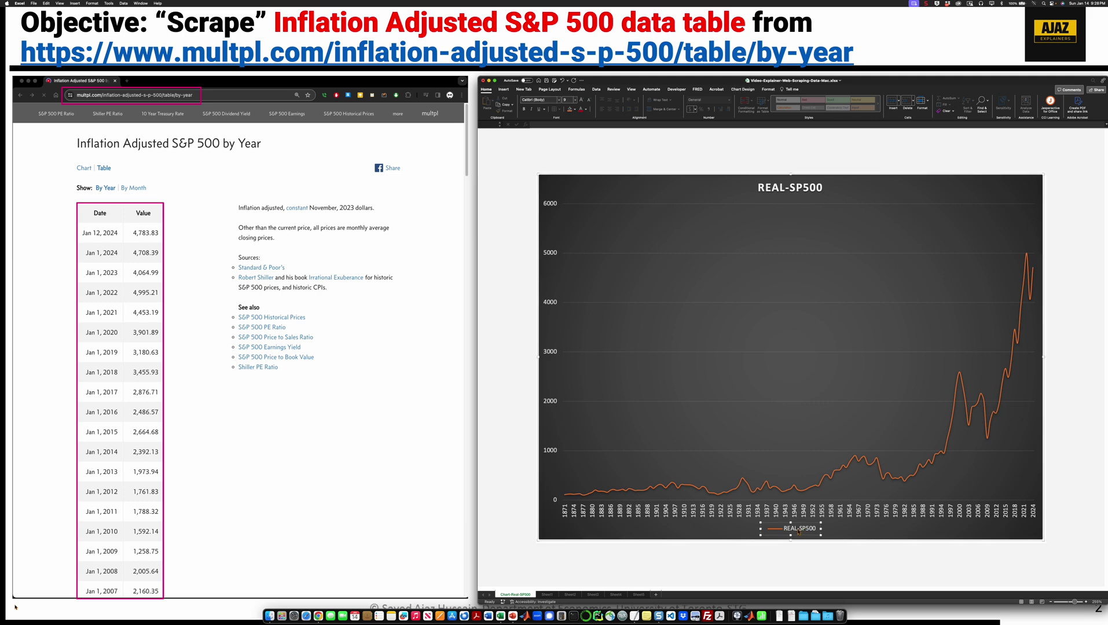
key("Delete")
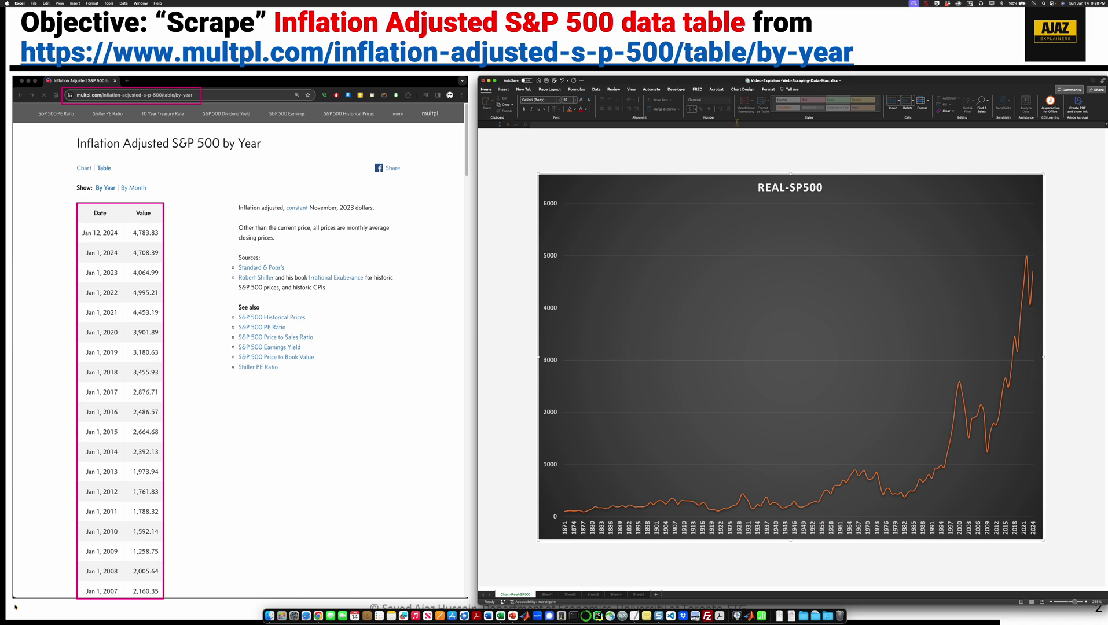
left_click(742, 89)
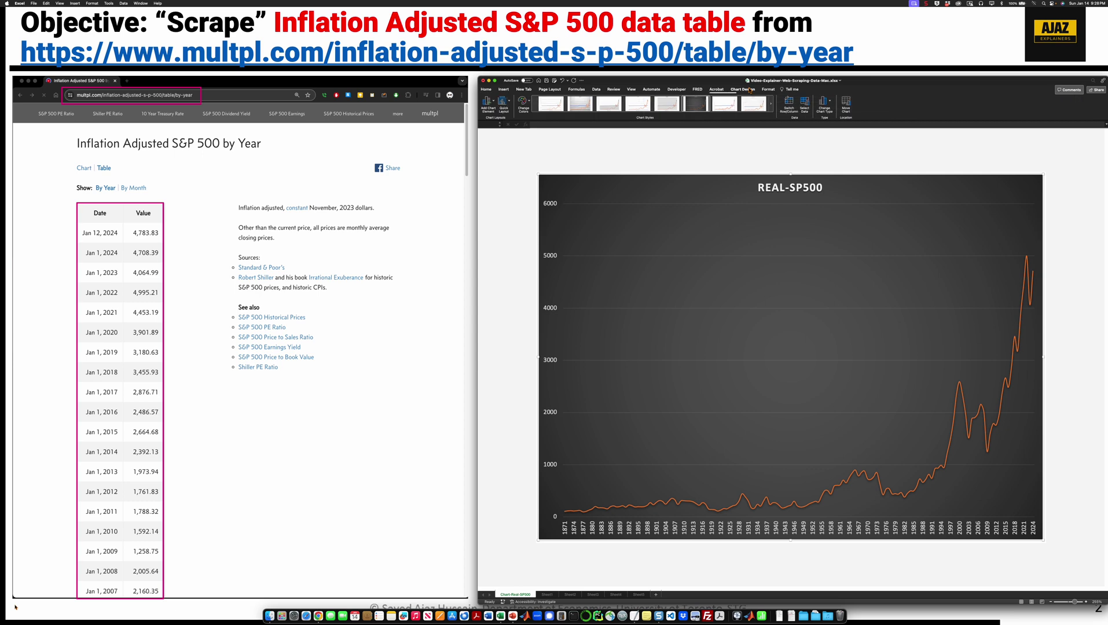
Add a primary horizontal axis title reading YEAR.
left_click(489, 103)
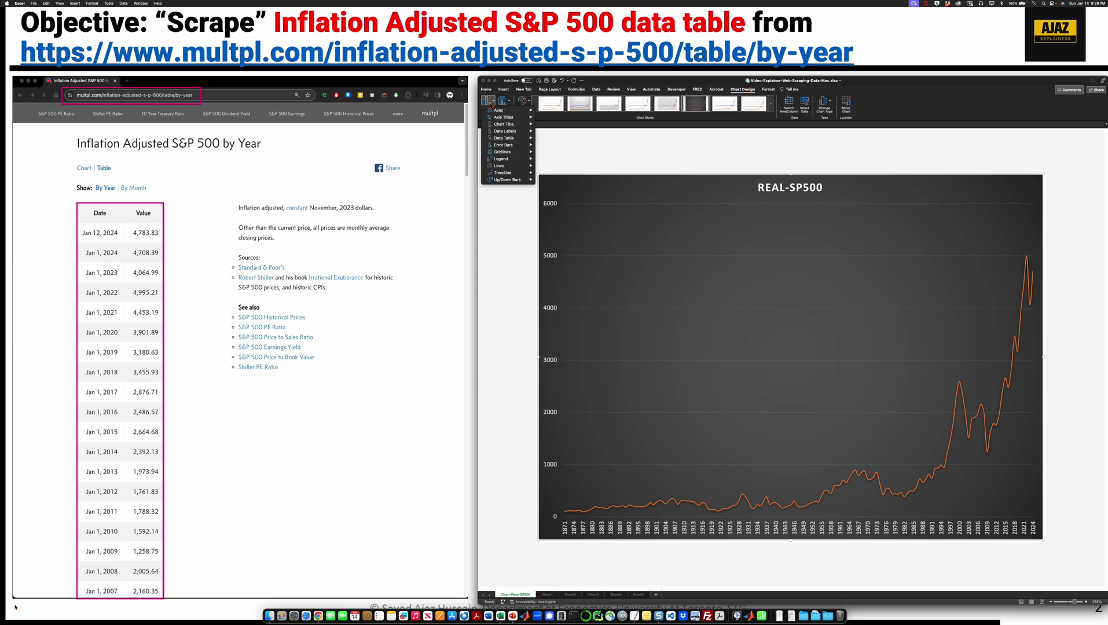
mouse_move(505, 118)
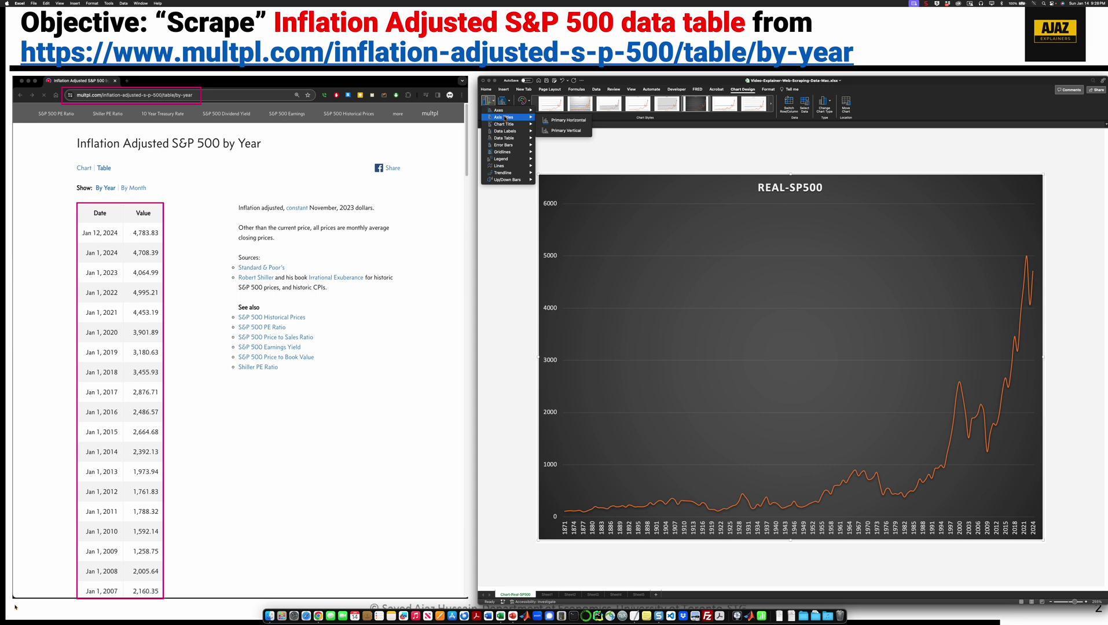
left_click(568, 120)
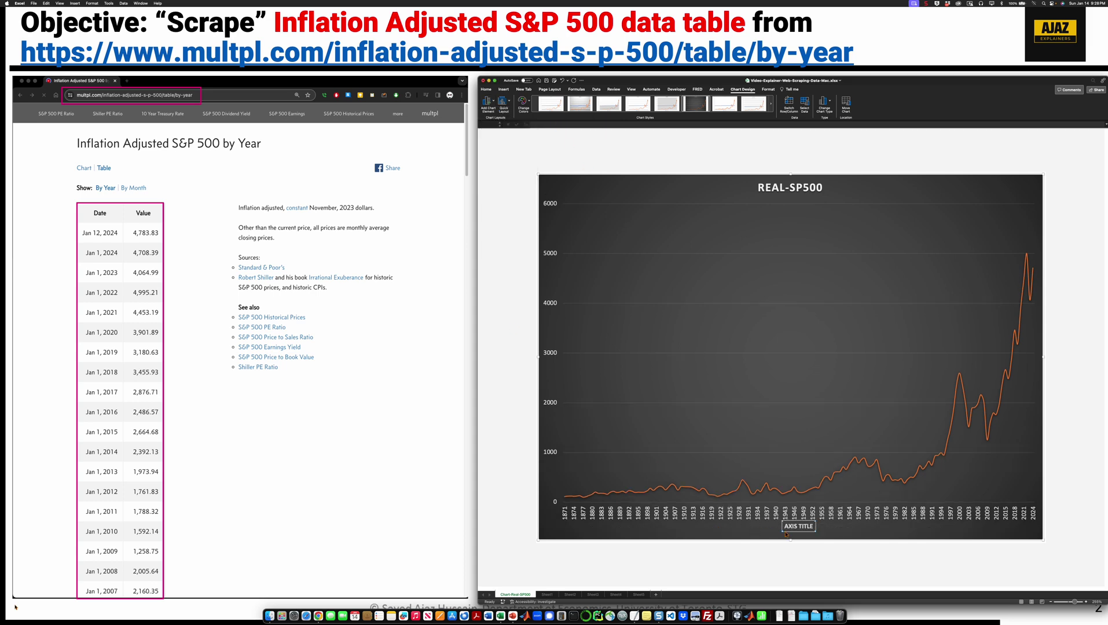
mouse_move(797, 527)
left_mouse_down()
mouse_move(785, 534)
mouse_move(819, 528)
left_mouse_up()
type("YEAR")
left_click(579, 161)
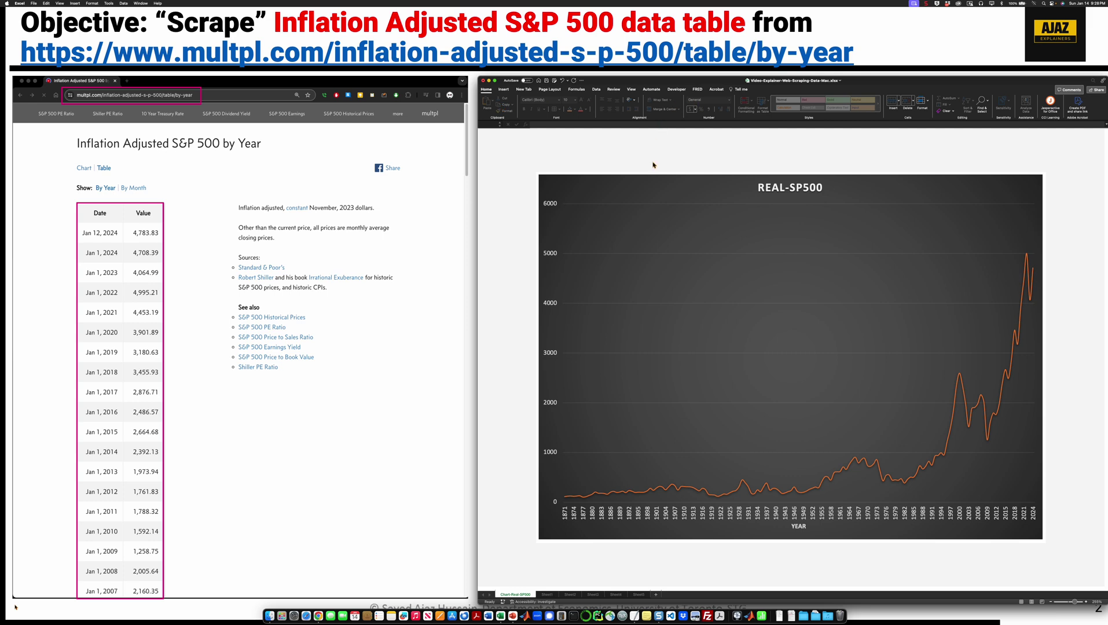
left_click(665, 178)
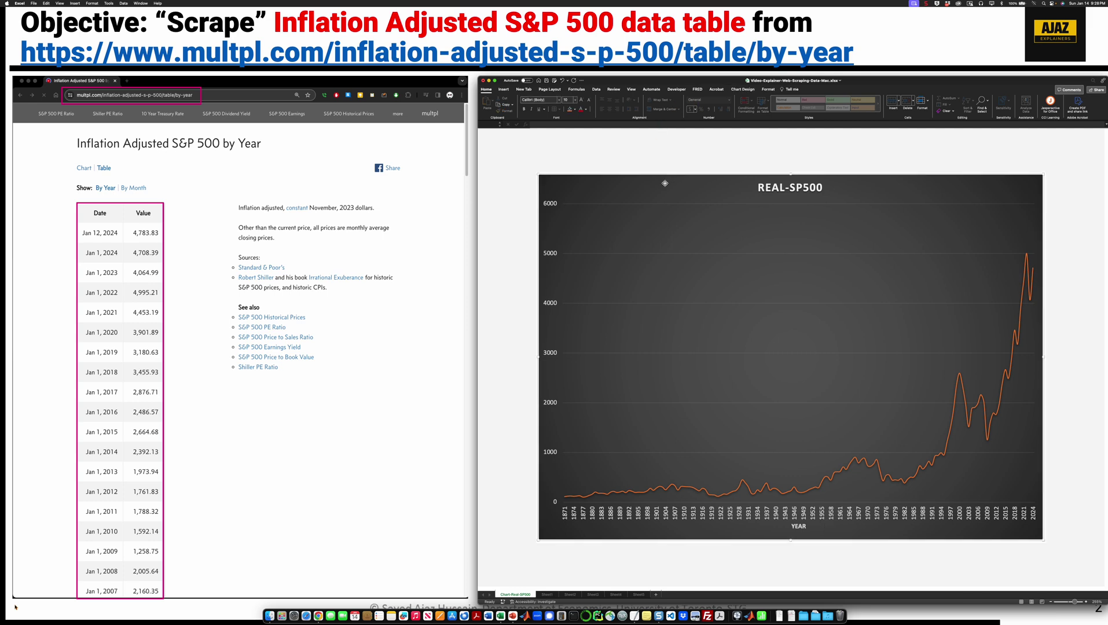
Add a primary vertical axis title reading ANNUAL REAL SP500 in capitals.
left_click(741, 89)
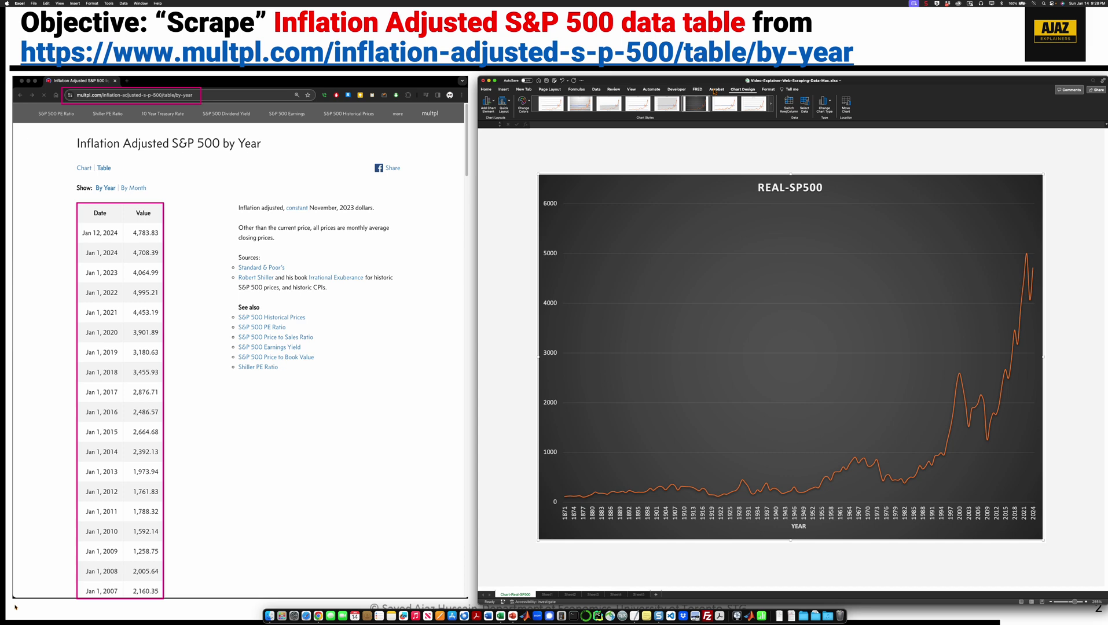
left_click(487, 102)
mouse_move(491, 140)
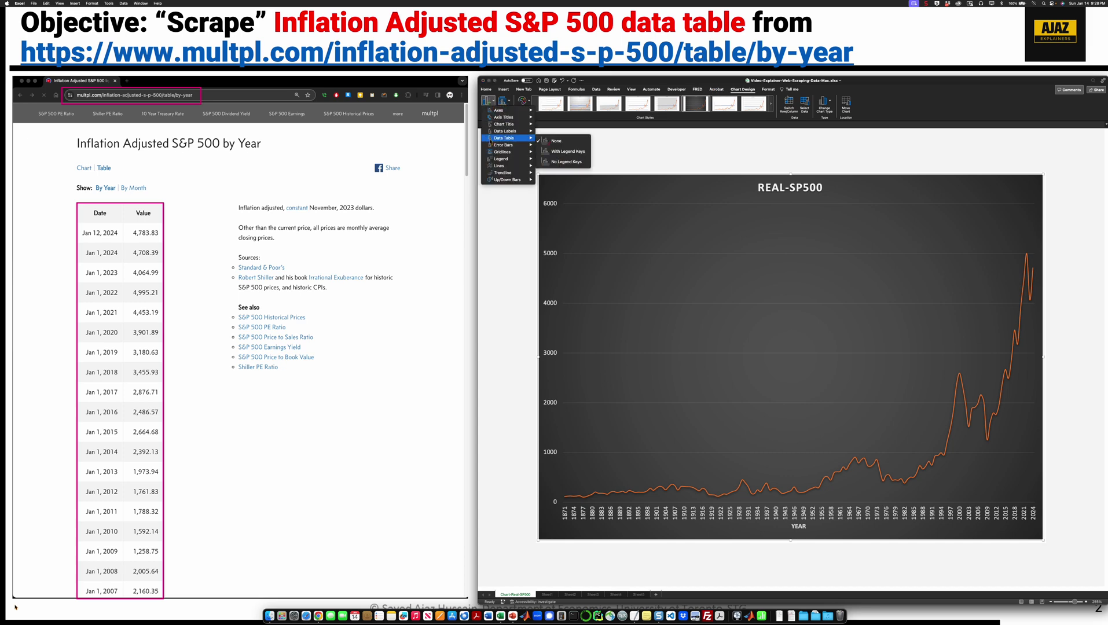
mouse_move(503, 117)
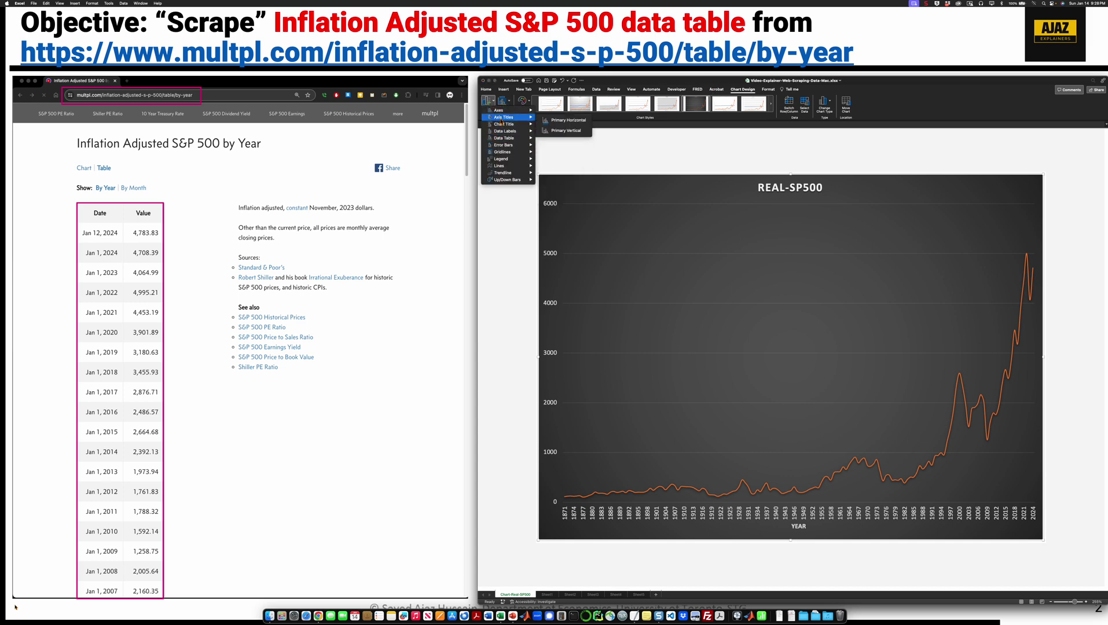
left_click(551, 132)
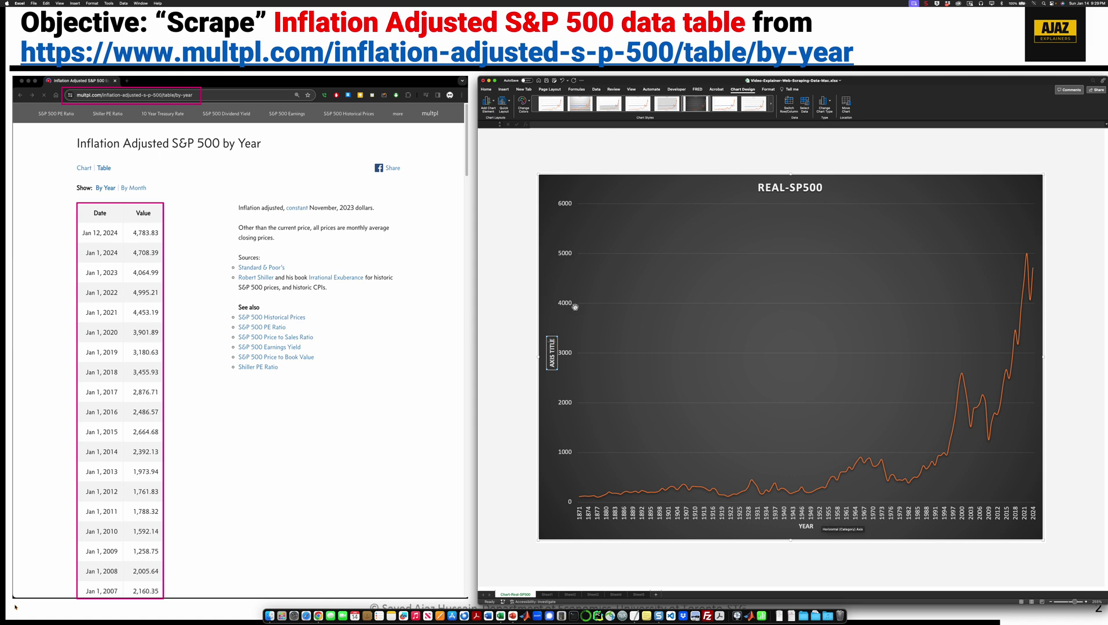
key("BackSpace")
key("BackSpace")
key("BackSpace")
key("BackSpace")
key("BackSpace")
key("BackSpace")
key("BackSpace")
key("BackSpace")
key("BackSpace")
key("BackSpace")
key("Caps_Lock")
type("ANNUAL REAL SP500")
left_click(605, 168)
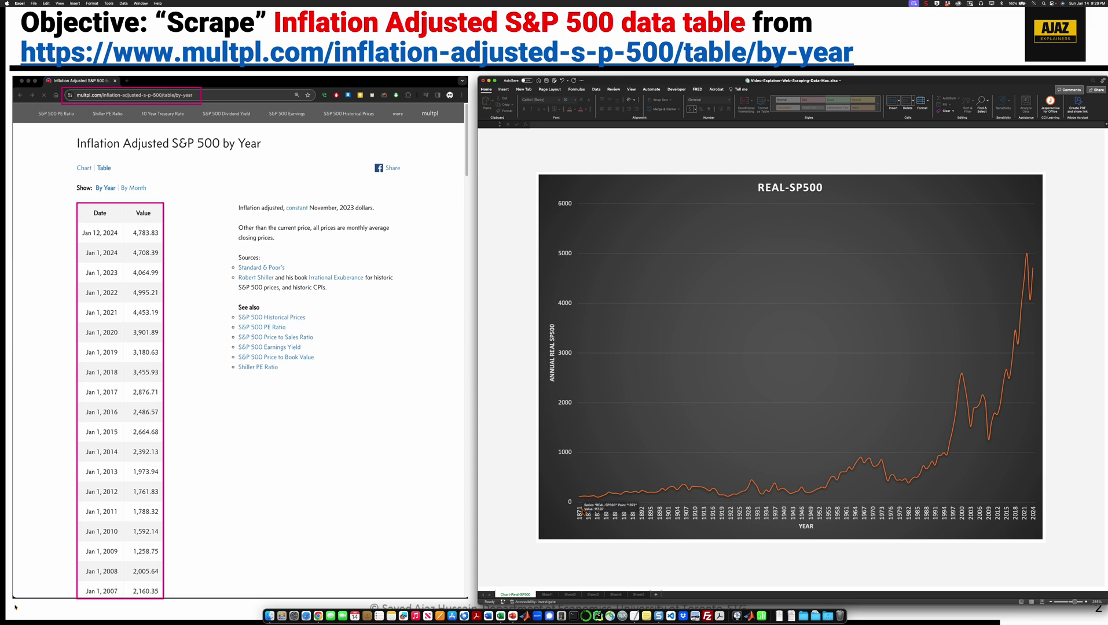
right_click(584, 509)
left_click(596, 573)
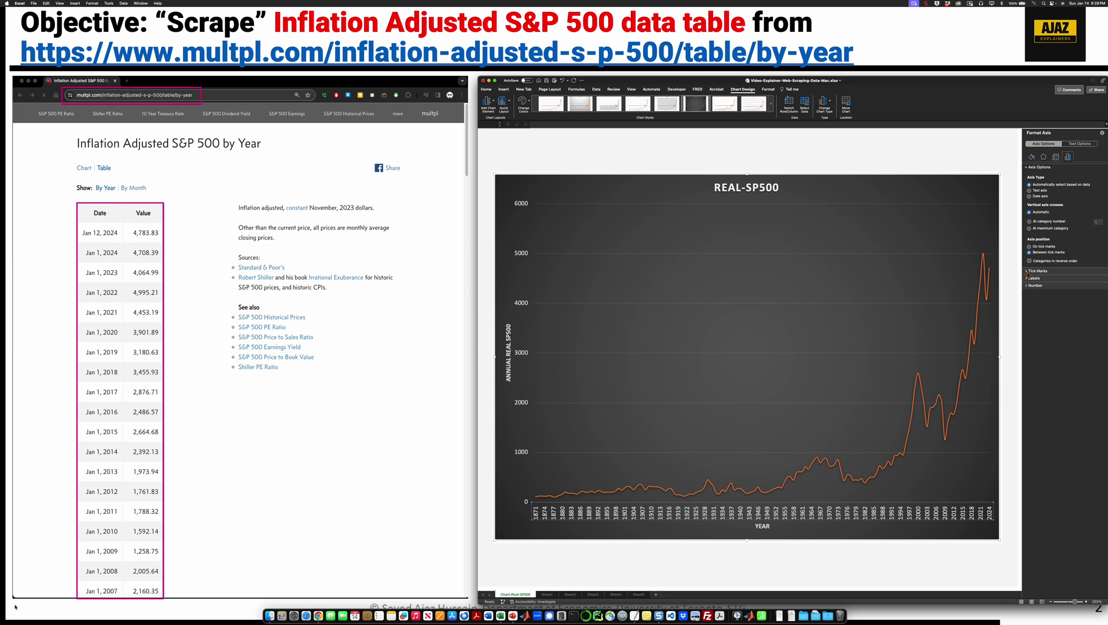
left_click(1027, 271)
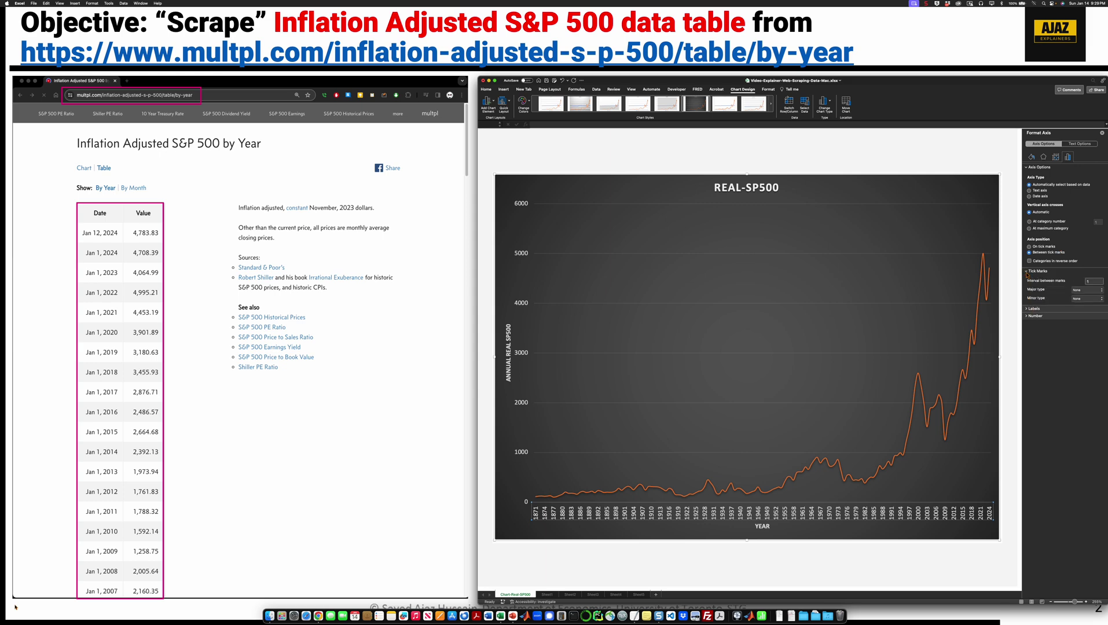
left_click(1027, 309)
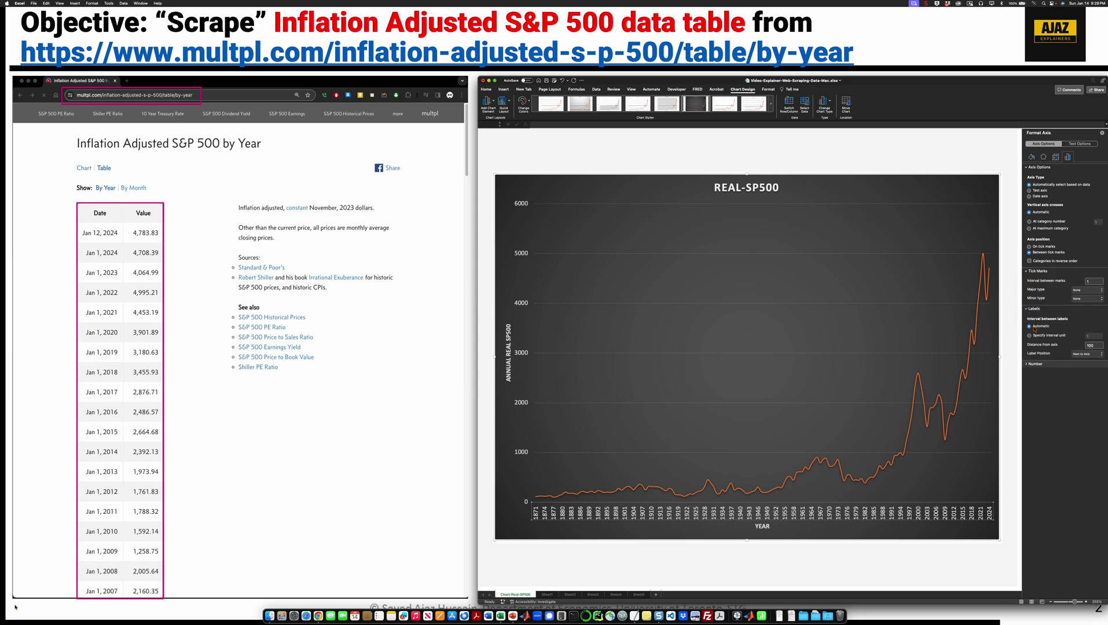
left_click(1027, 365)
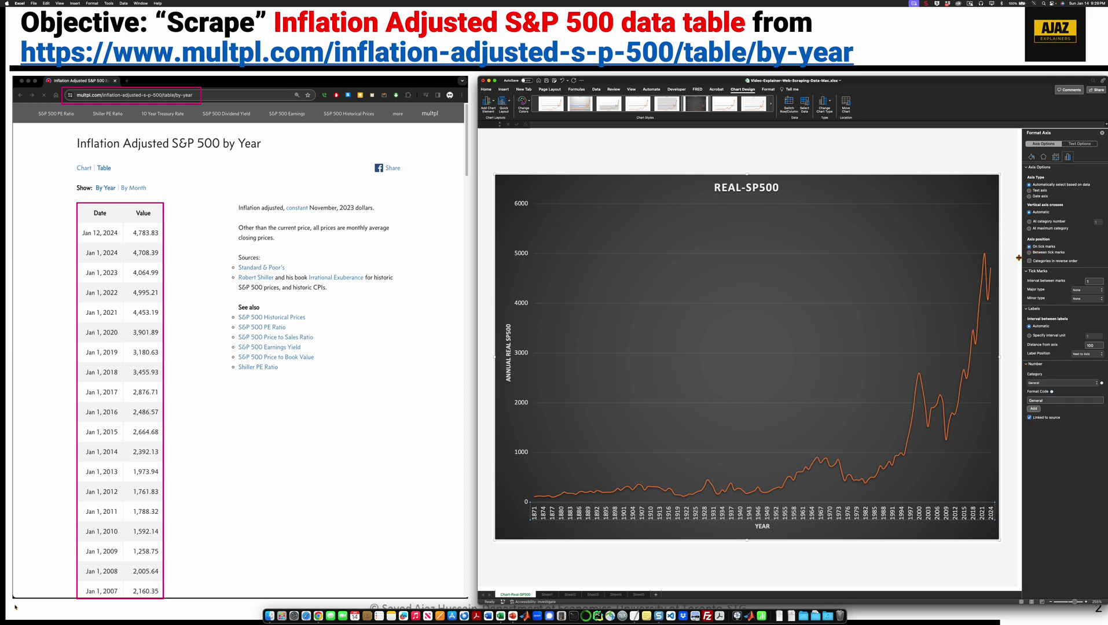
left_click(1102, 133)
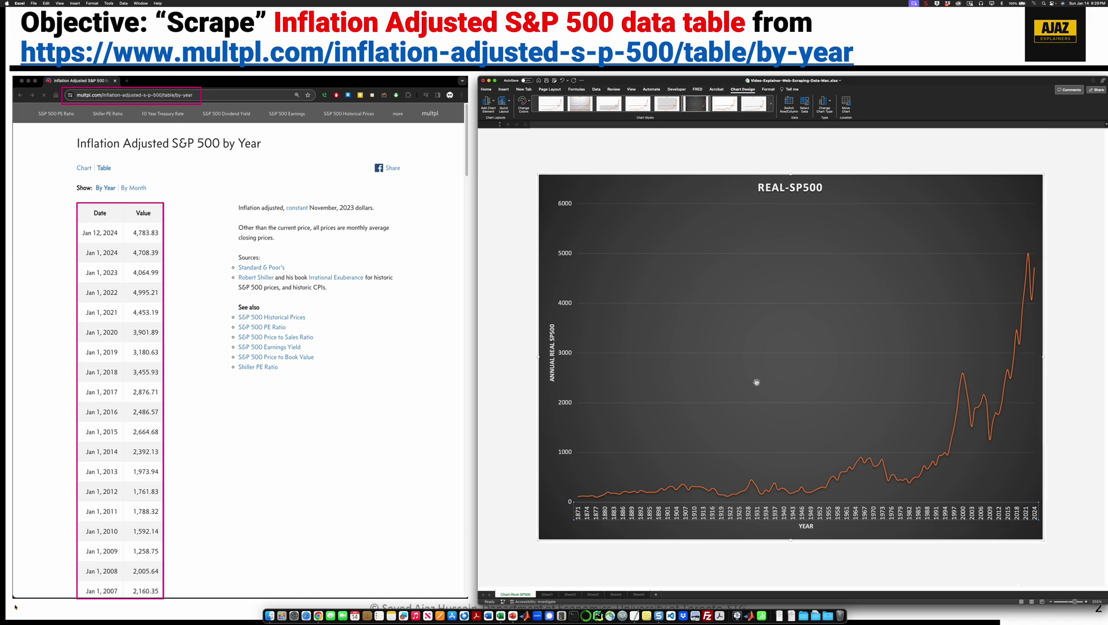
left_click(845, 400)
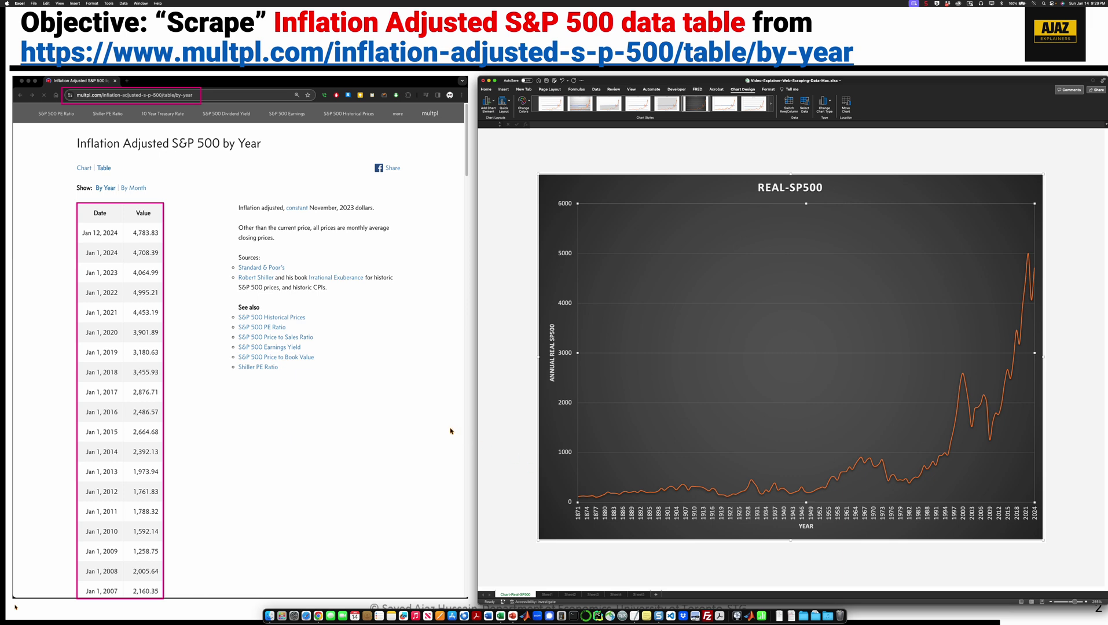
Switch from Excel back to the presentation slide with Cmd+Tab.
key("super+Tab")
key("super+Tab")
key("super+Tab")
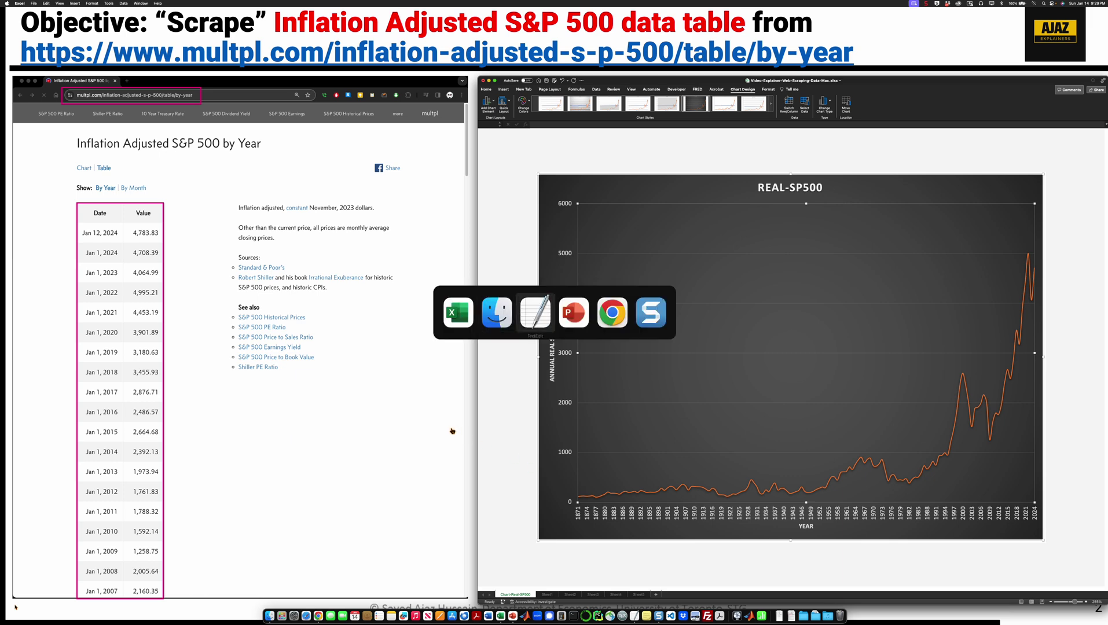